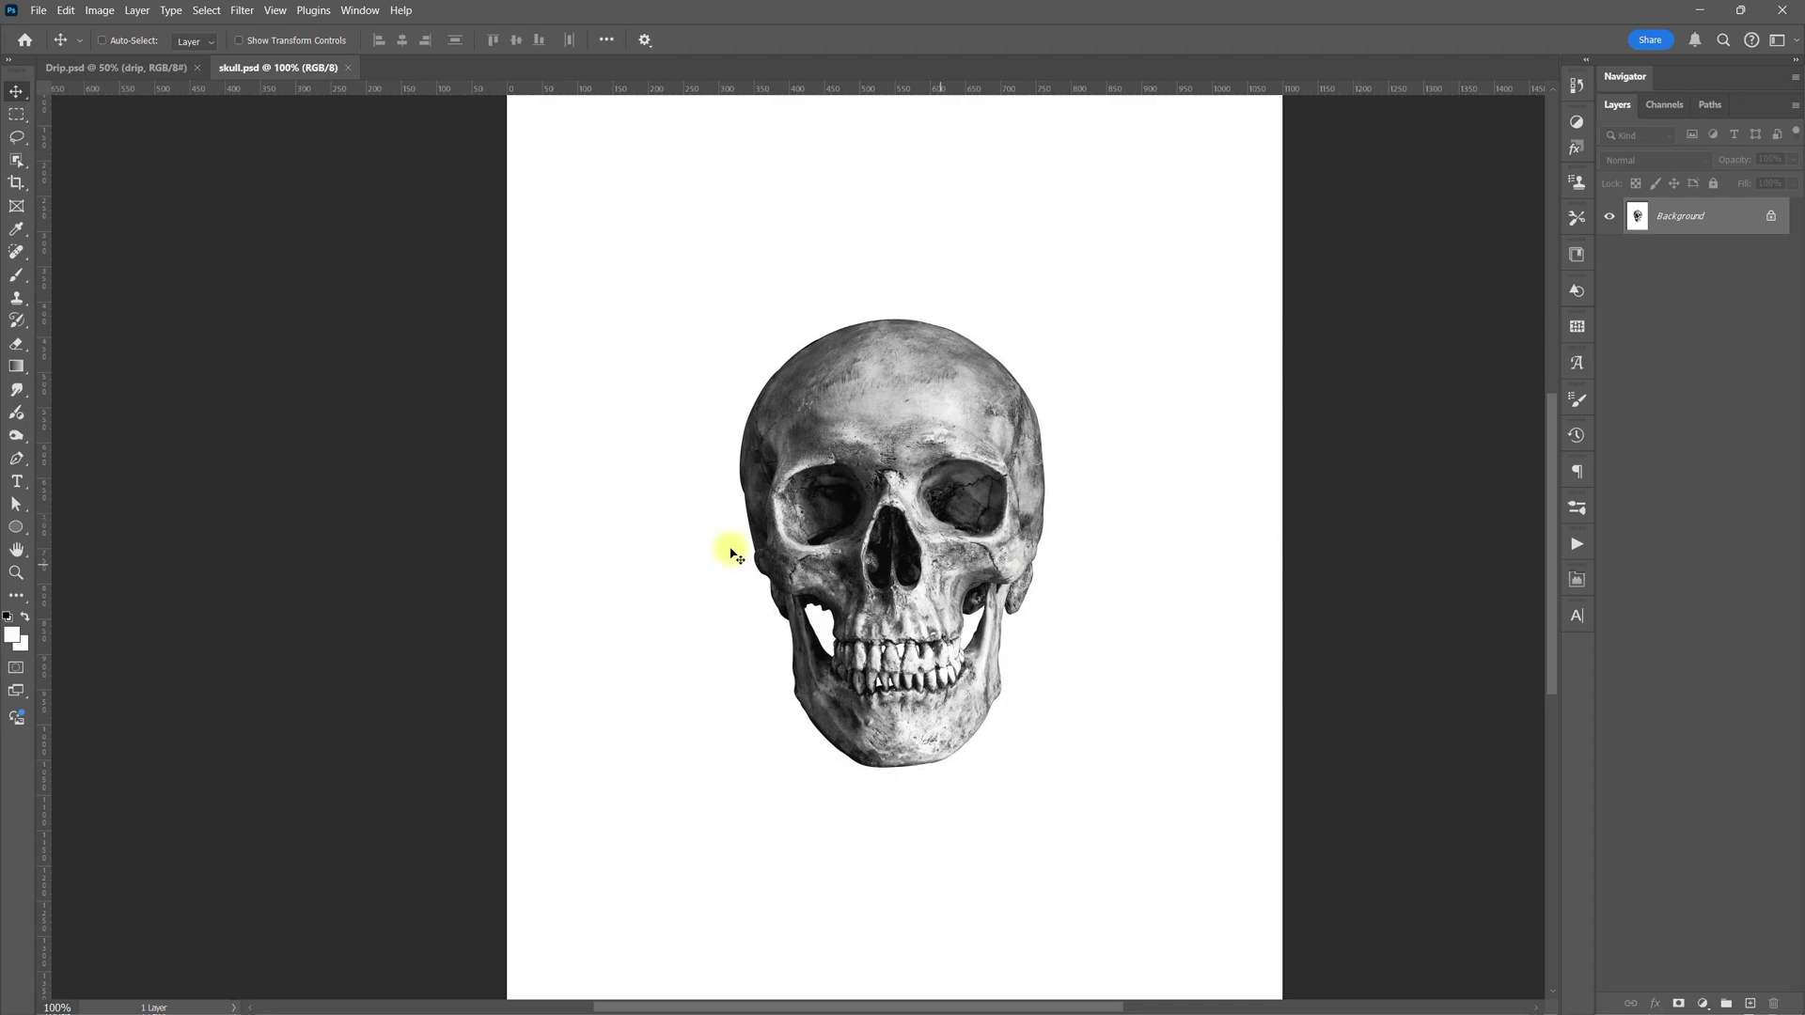
Step: Select the skull with the Object Selection Tool and copy it onto a new Layer 1
{"action": "left_click", "coordinate": [15, 160]}
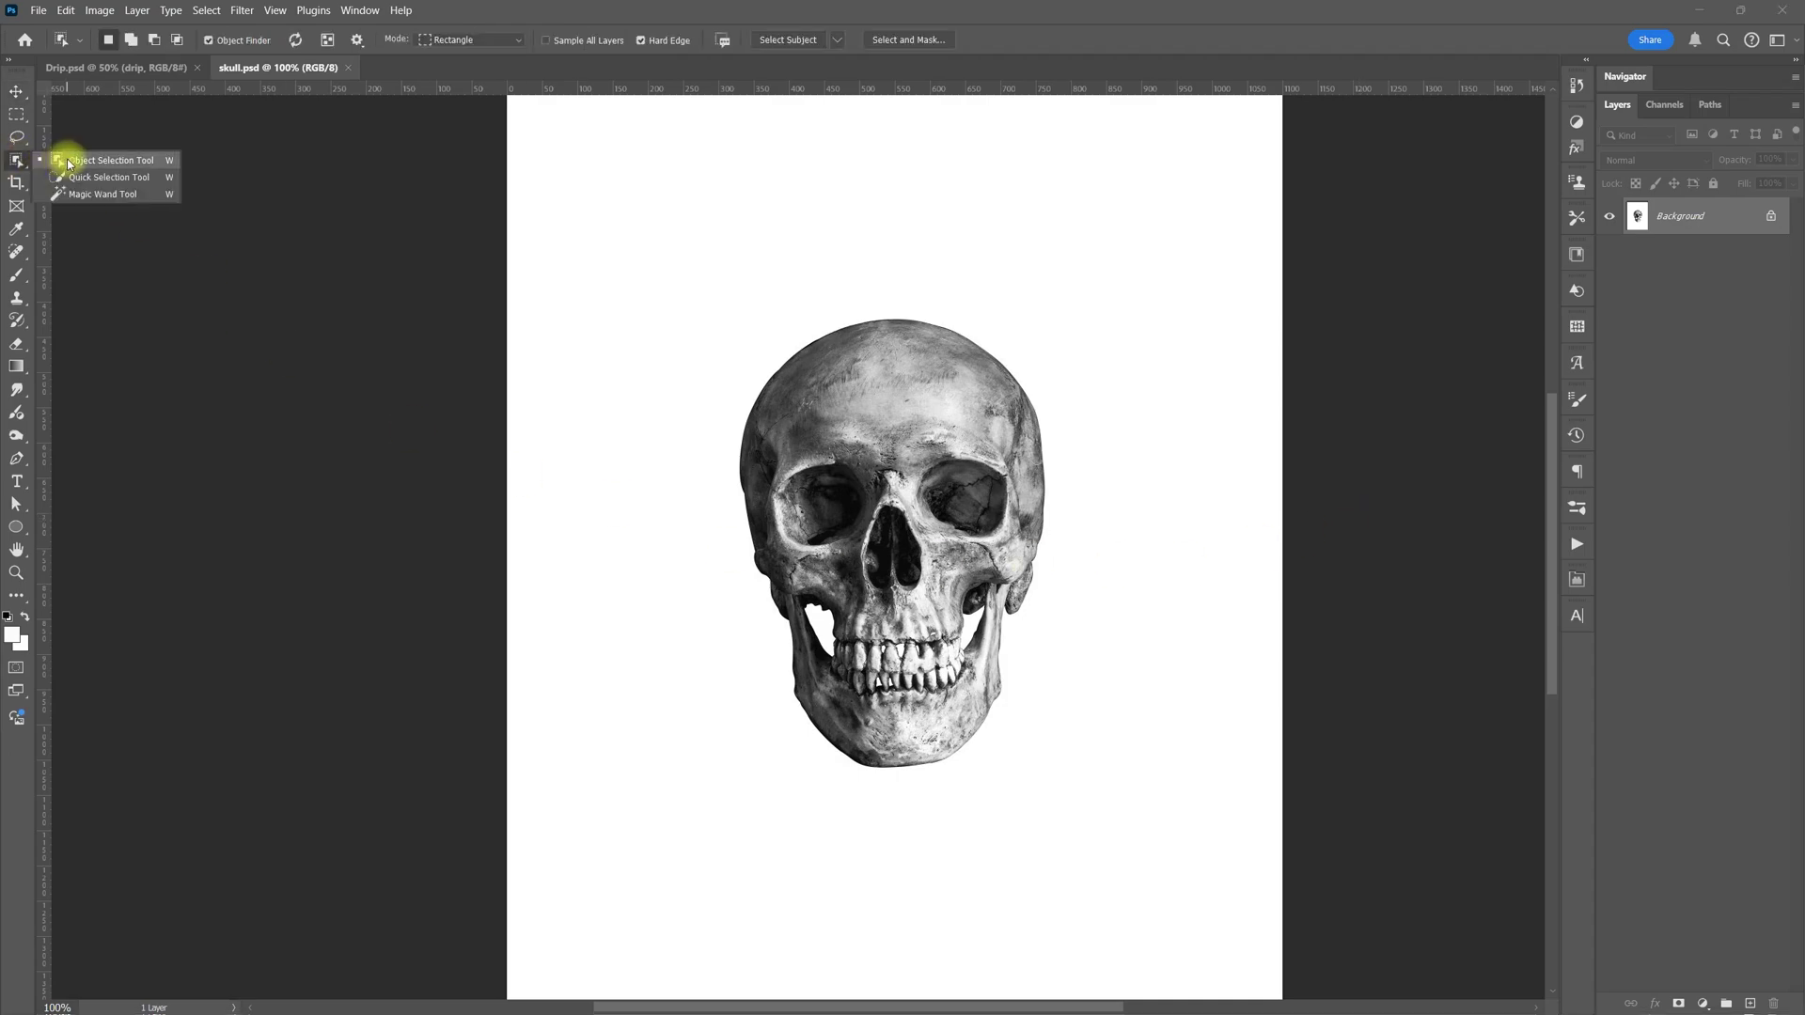
{"action": "left_click", "coordinate": [68, 163]}
{"action": "left_click_drag", "start_coordinate": [677, 271], "coordinate": [1103, 810]}
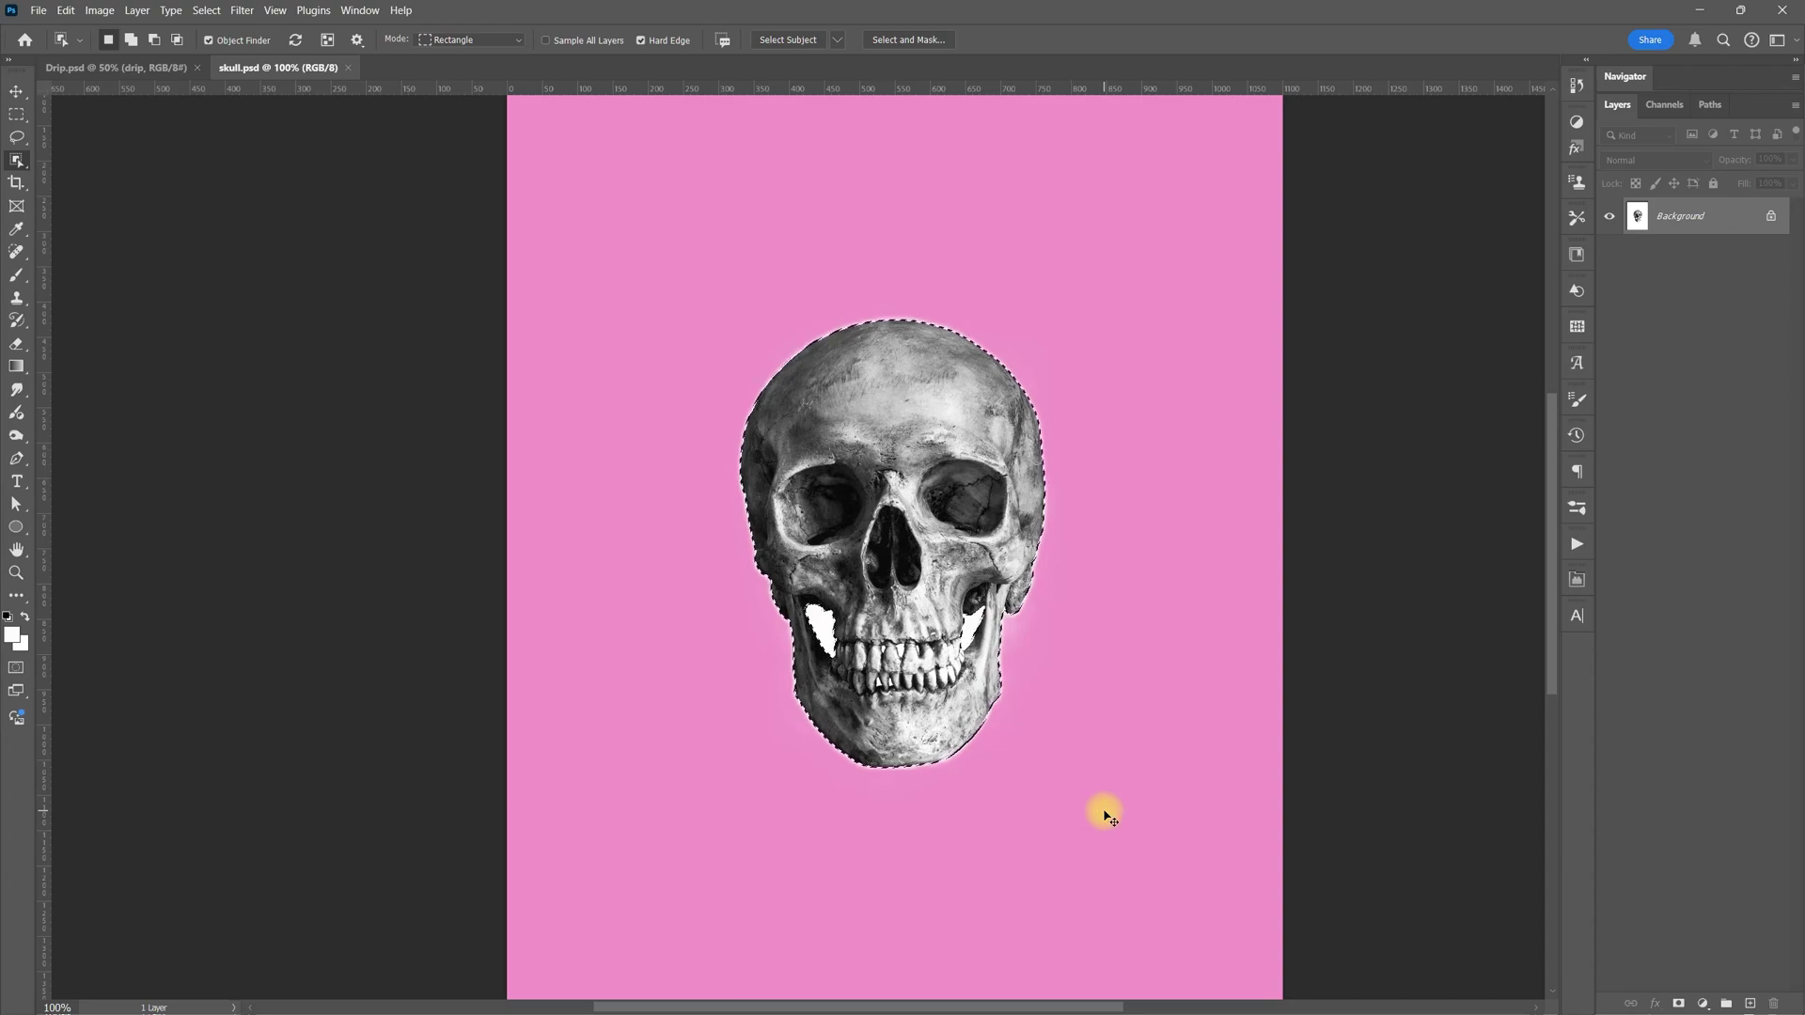
{"action": "key", "text": "ctrl+j"}
{"action": "key", "text": "v"}
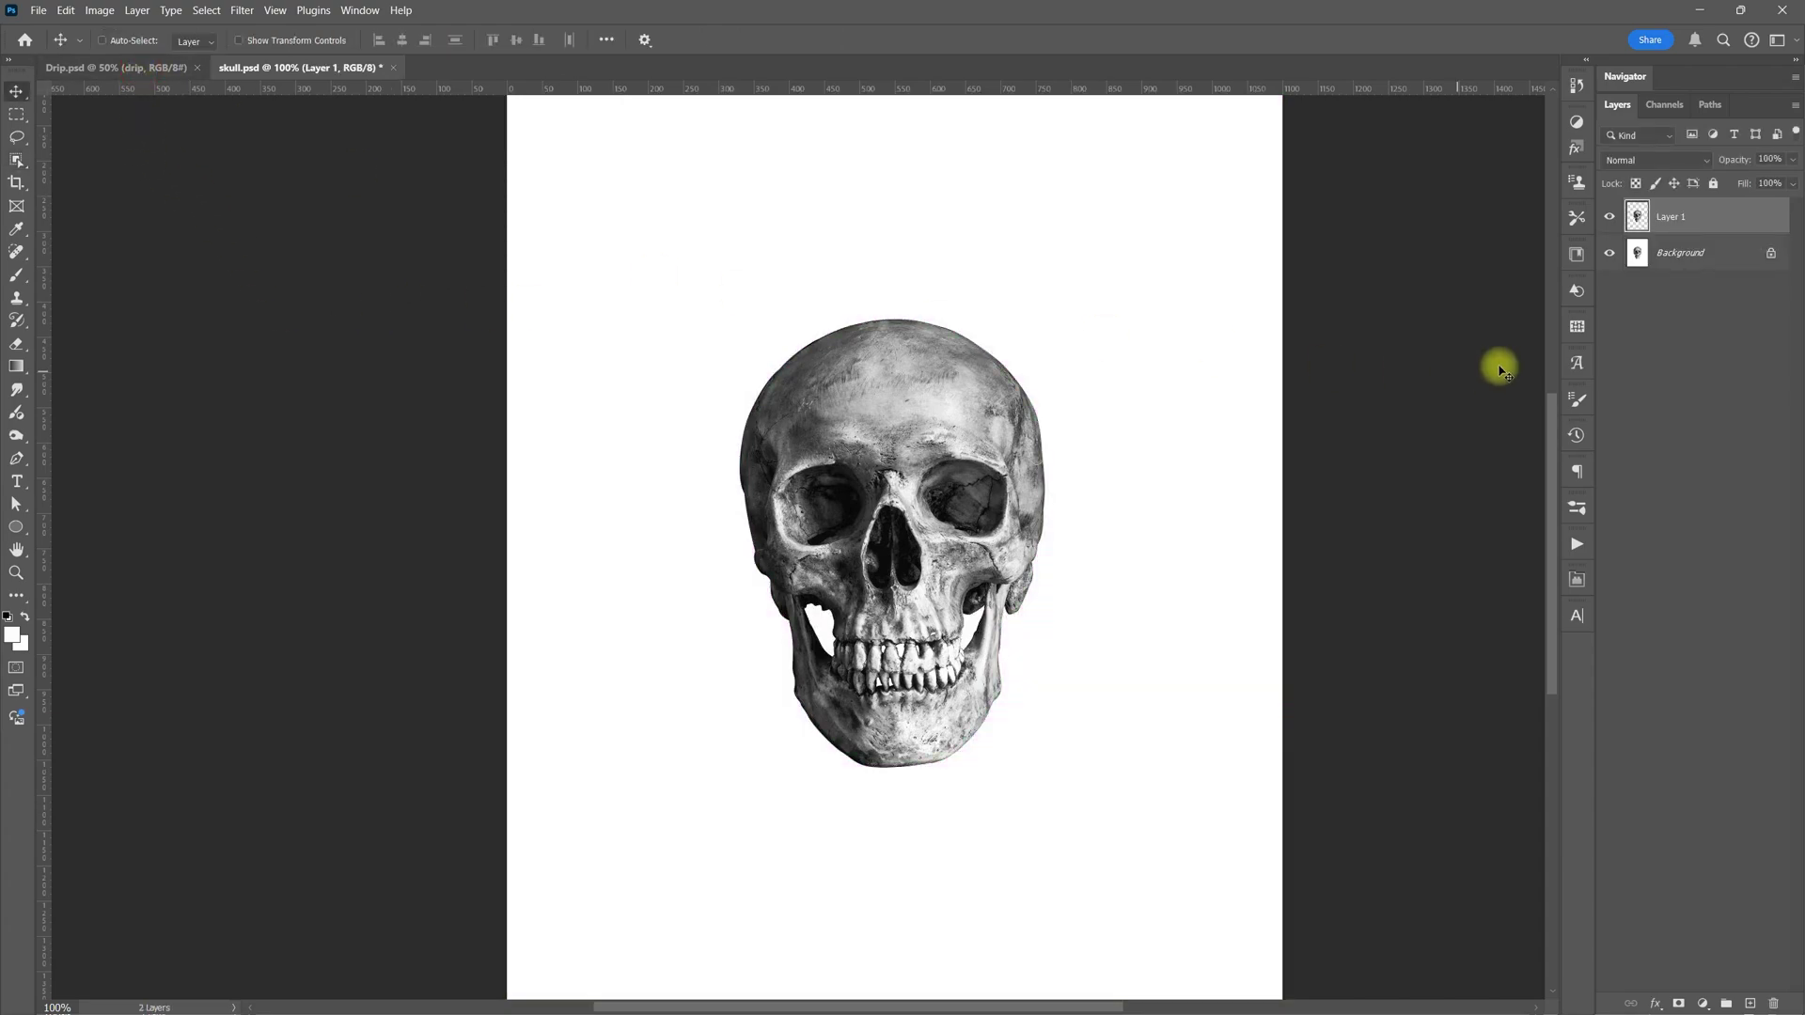
Step: Copy the whole Drip.psd canvas and paste it into skull.psd as Layer 2
{"action": "left_click", "coordinate": [122, 68]}
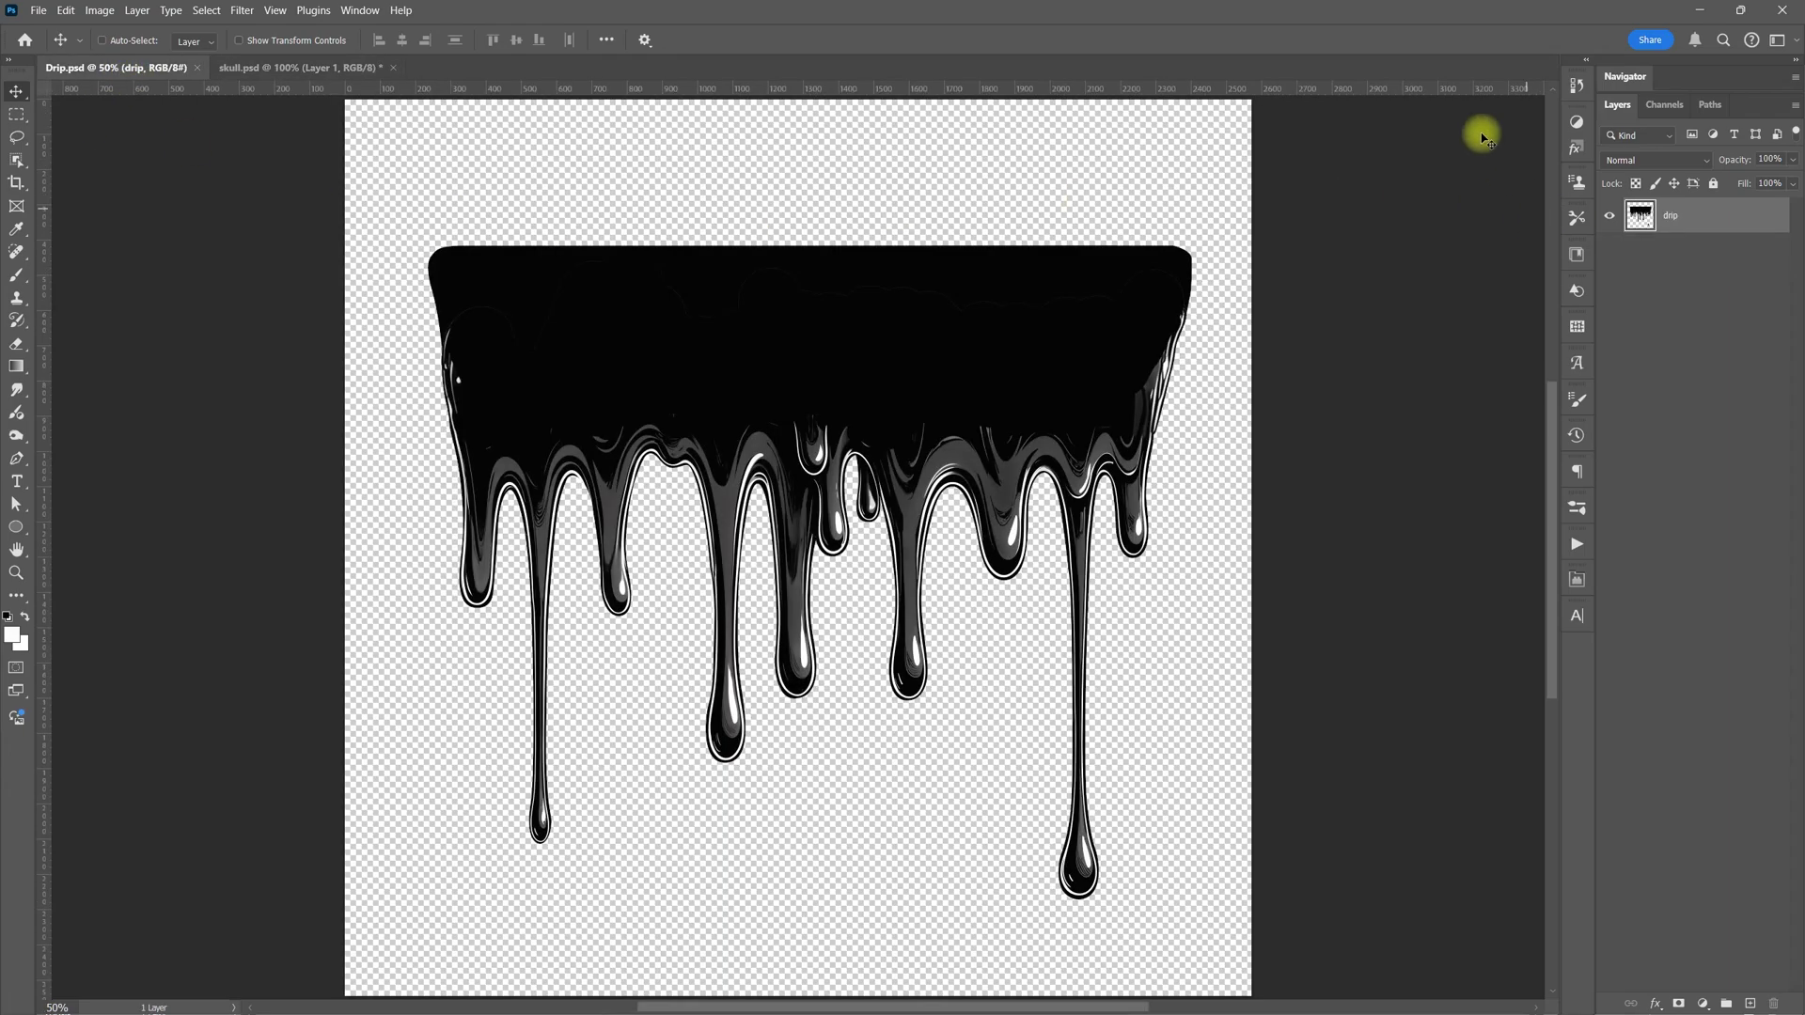
{"action": "key", "text": "ctrl+a"}
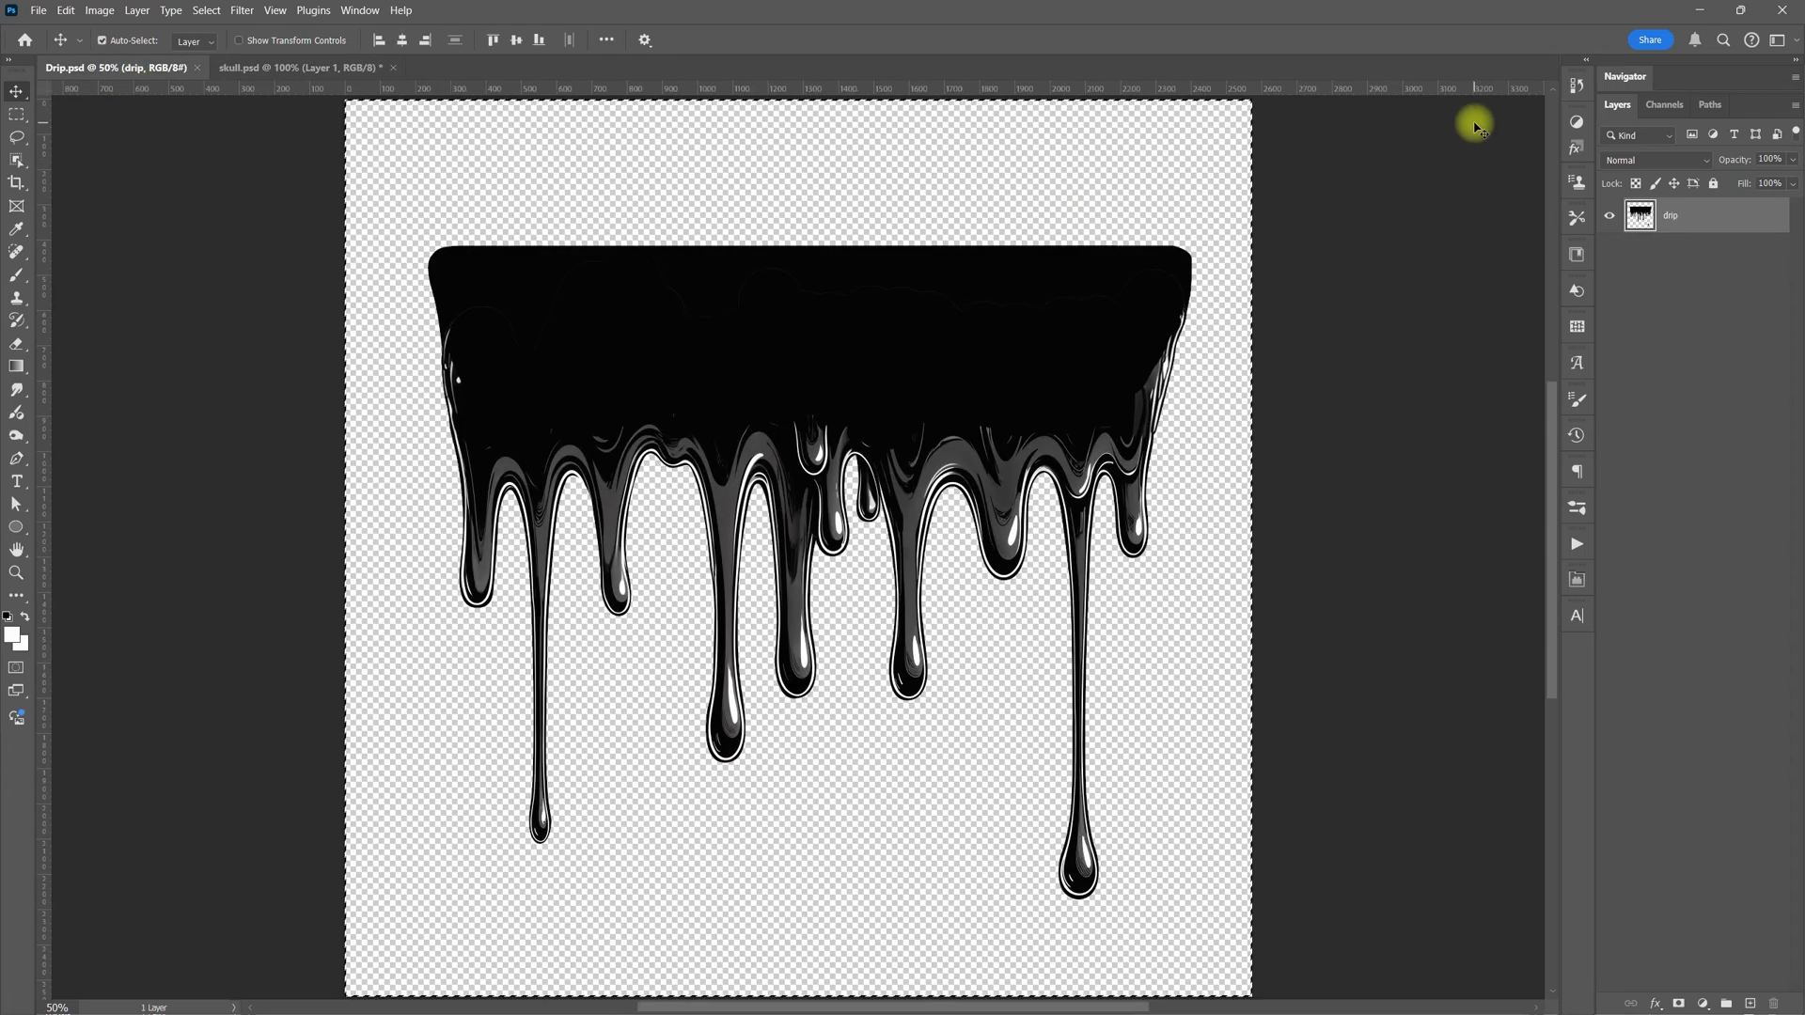
{"action": "left_click", "coordinate": [315, 68]}
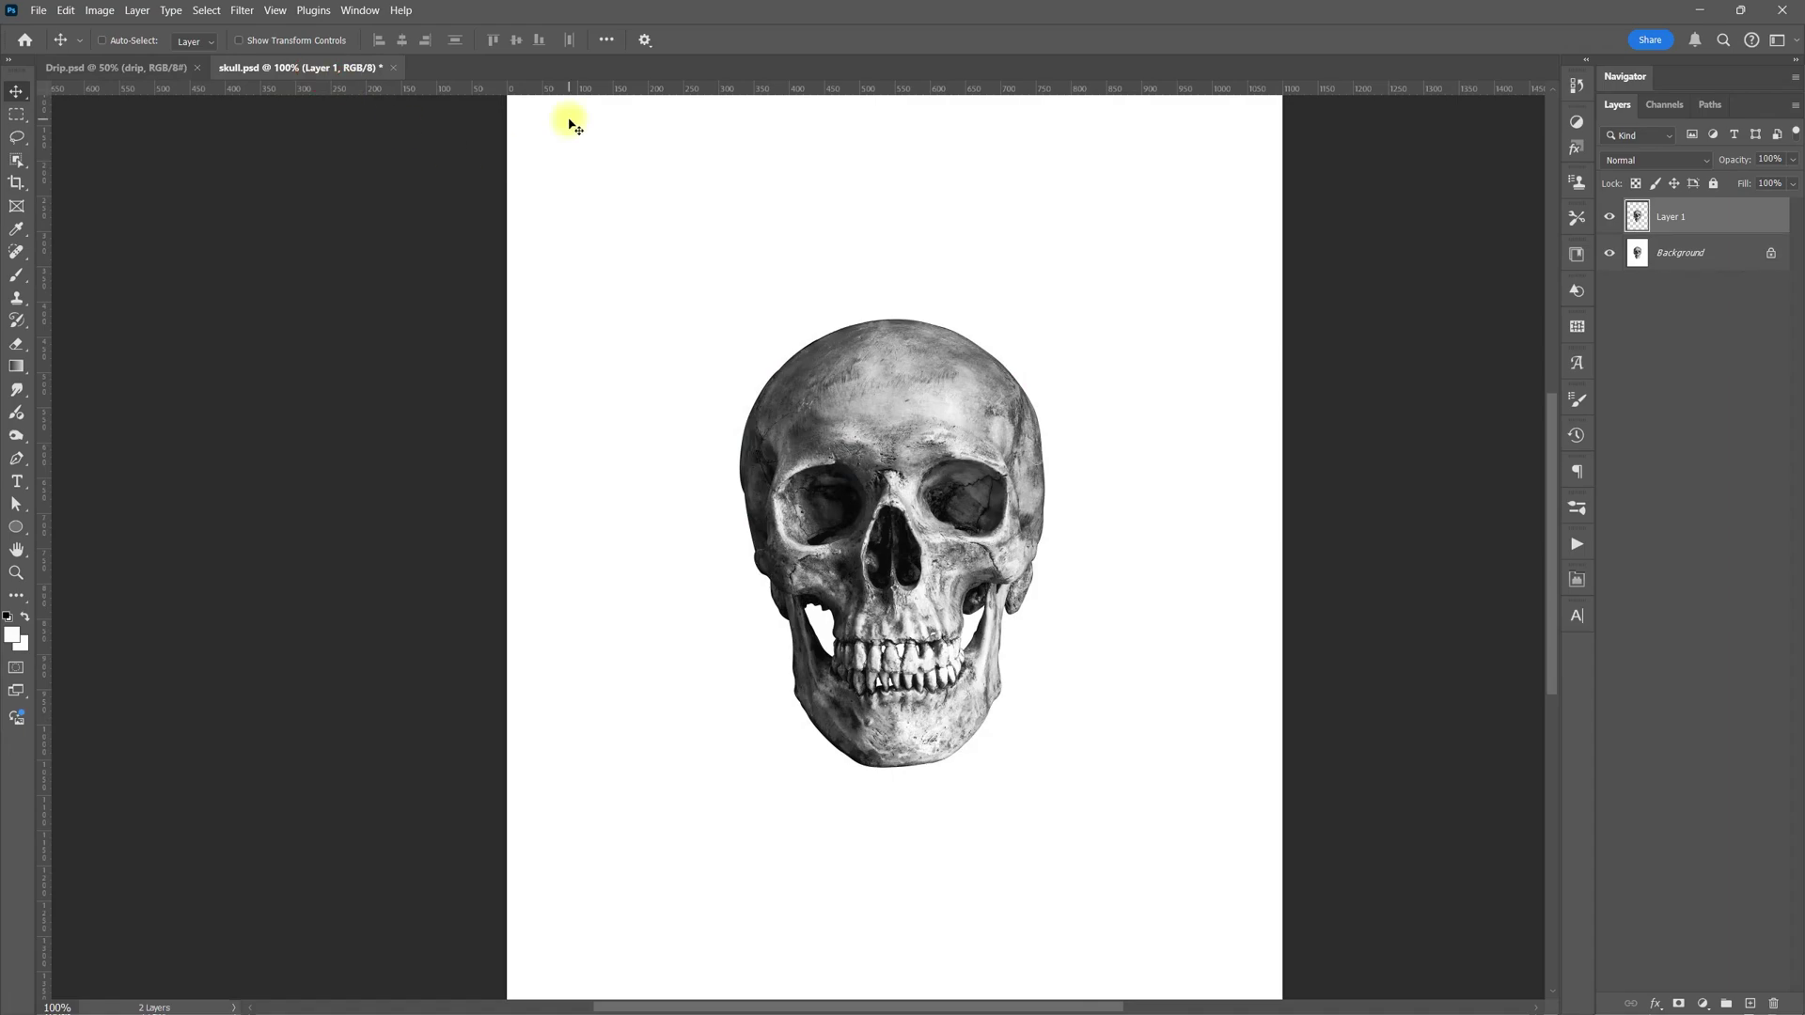
{"action": "key", "text": "ctrl+v"}
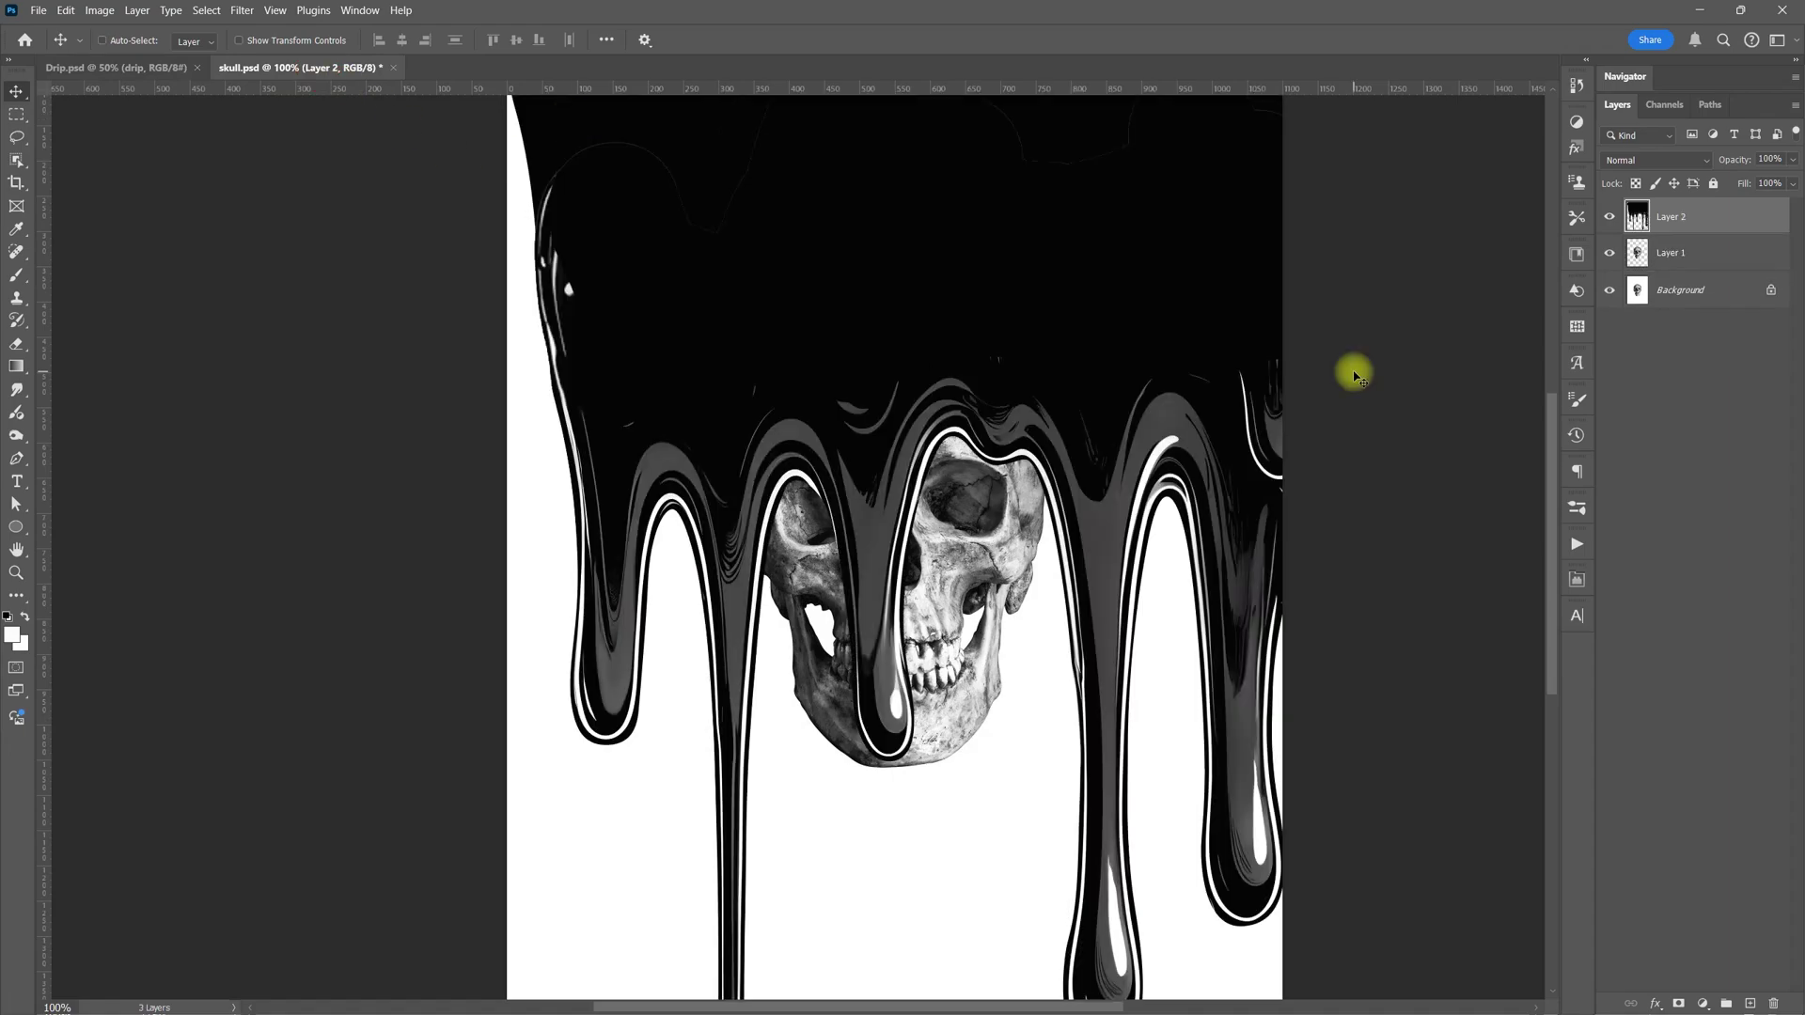
{"action": "key", "text": "ctrl+minus"}
{"action": "key", "text": "ctrl+minus"}
Step: Scale the drip down to about 46% and place it over the skull
{"action": "key", "text": "ctrl+t"}
{"action": "left_click_drag", "start_coordinate": [1412, 611], "coordinate": [860, 631]}
{"action": "left_click_drag", "start_coordinate": [806, 577], "coordinate": [893, 614]}
{"action": "key", "text": "Return"}
{"action": "key", "text": "ctrl+1"}
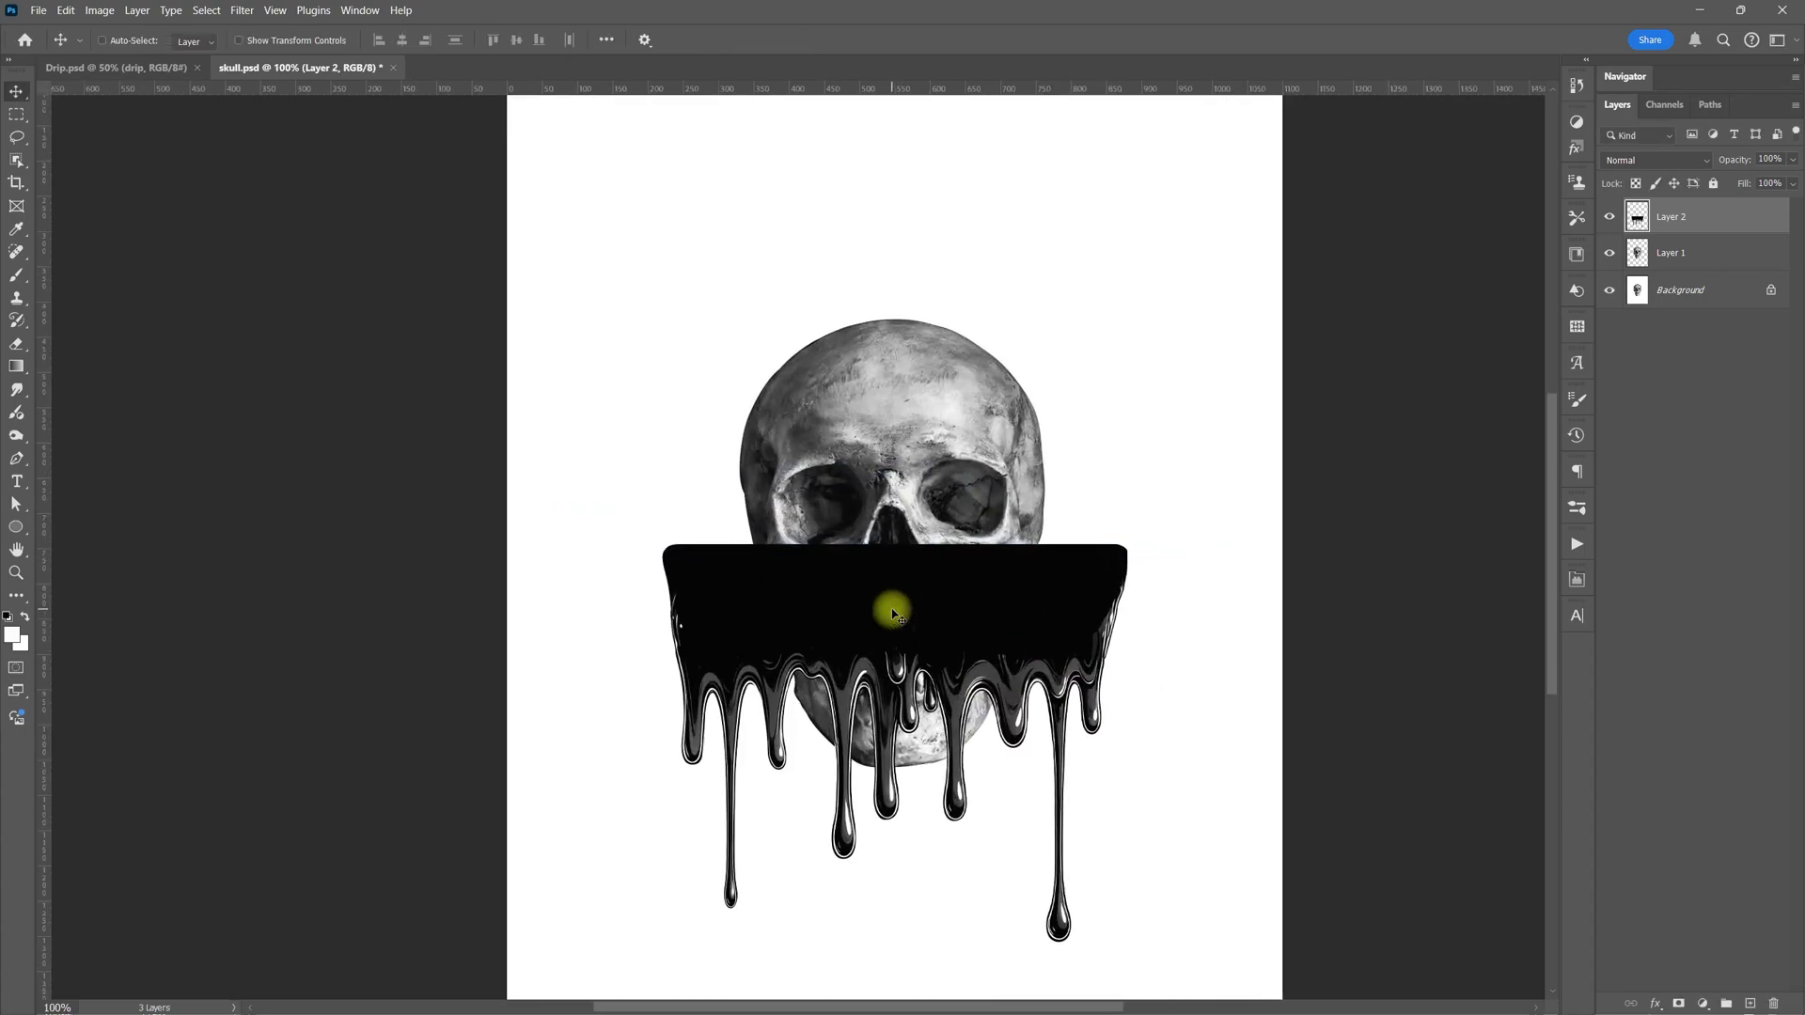
Step: Set the drip layer to 50% opacity and nudge it into line with the jaw
{"action": "key", "text": "1"}
{"action": "key", "text": "5"}
{"action": "left_click_drag", "start_coordinate": [1016, 601], "coordinate": [1109, 620]}
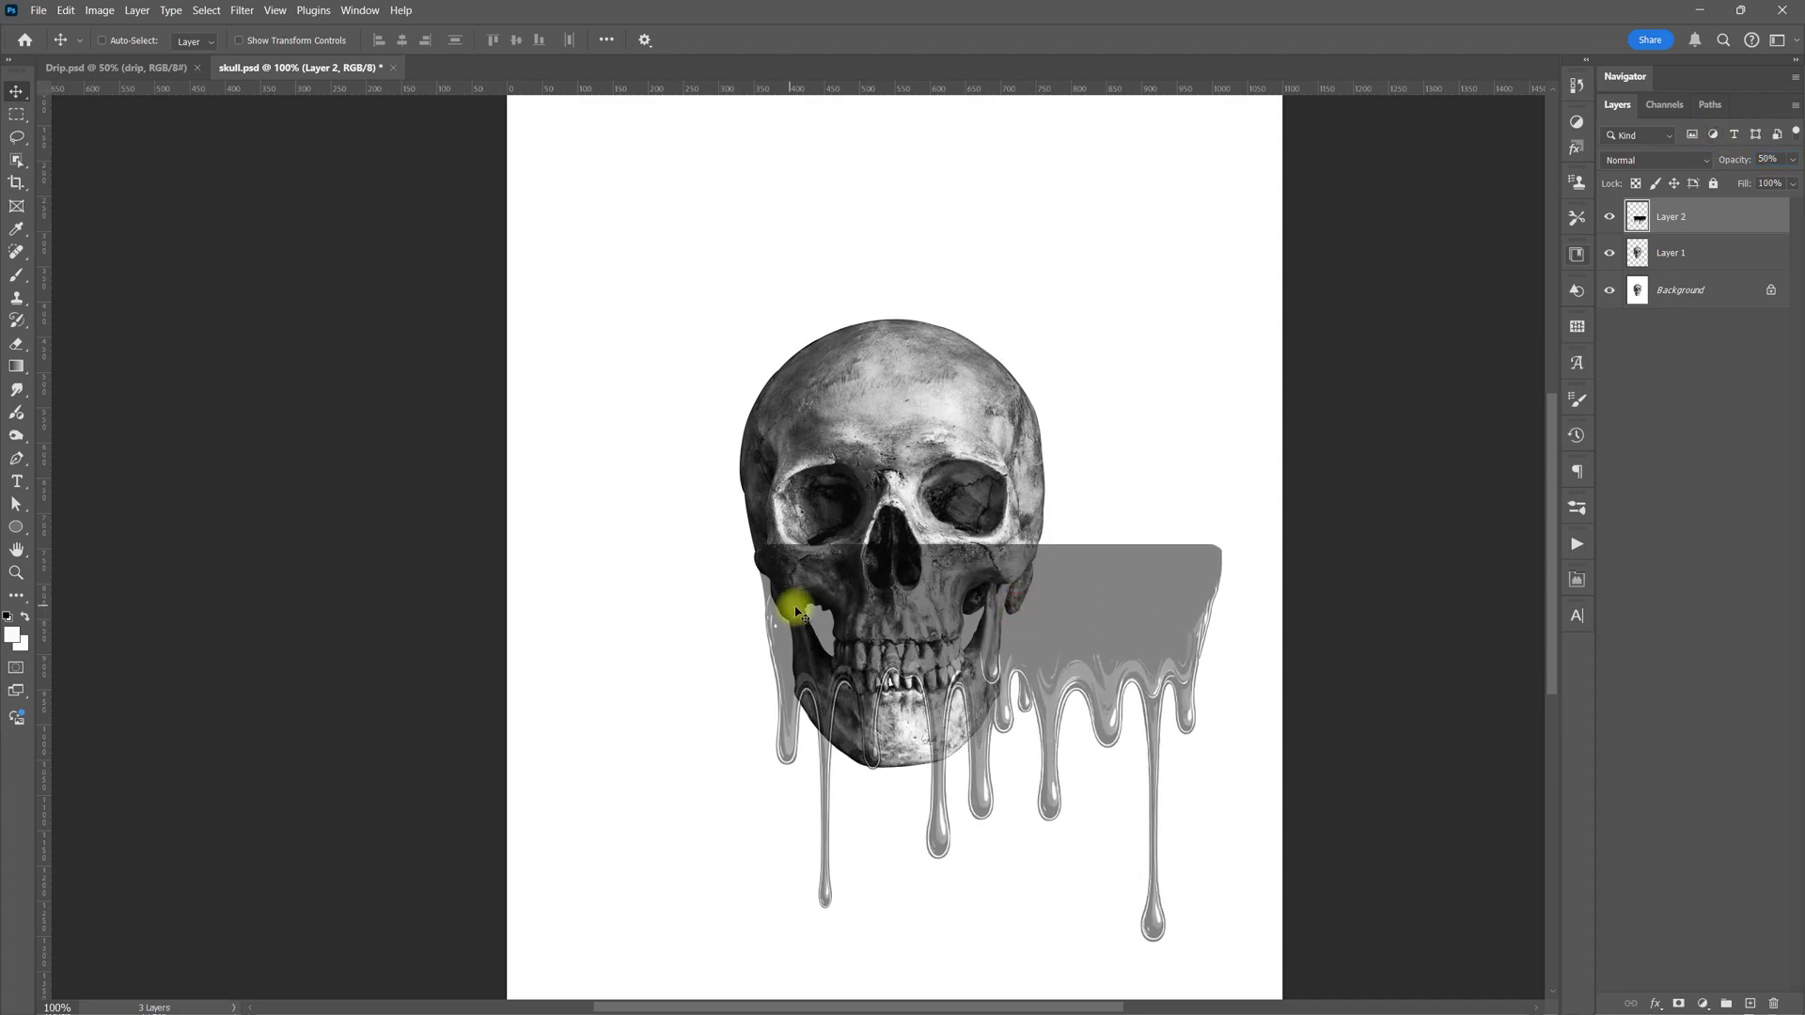
{"action": "key", "text": "Up"}
{"action": "key", "text": "Up"}
{"action": "key", "text": "Up"}
{"action": "key", "text": "Up"}
{"action": "key", "text": "Up"}
{"action": "key", "text": "Up"}
{"action": "key", "text": "Up"}
{"action": "key", "text": "Up"}
{"action": "key", "text": "Right"}
{"action": "key", "text": "Right"}
{"action": "key", "text": "Right"}
{"action": "key", "text": "Right"}
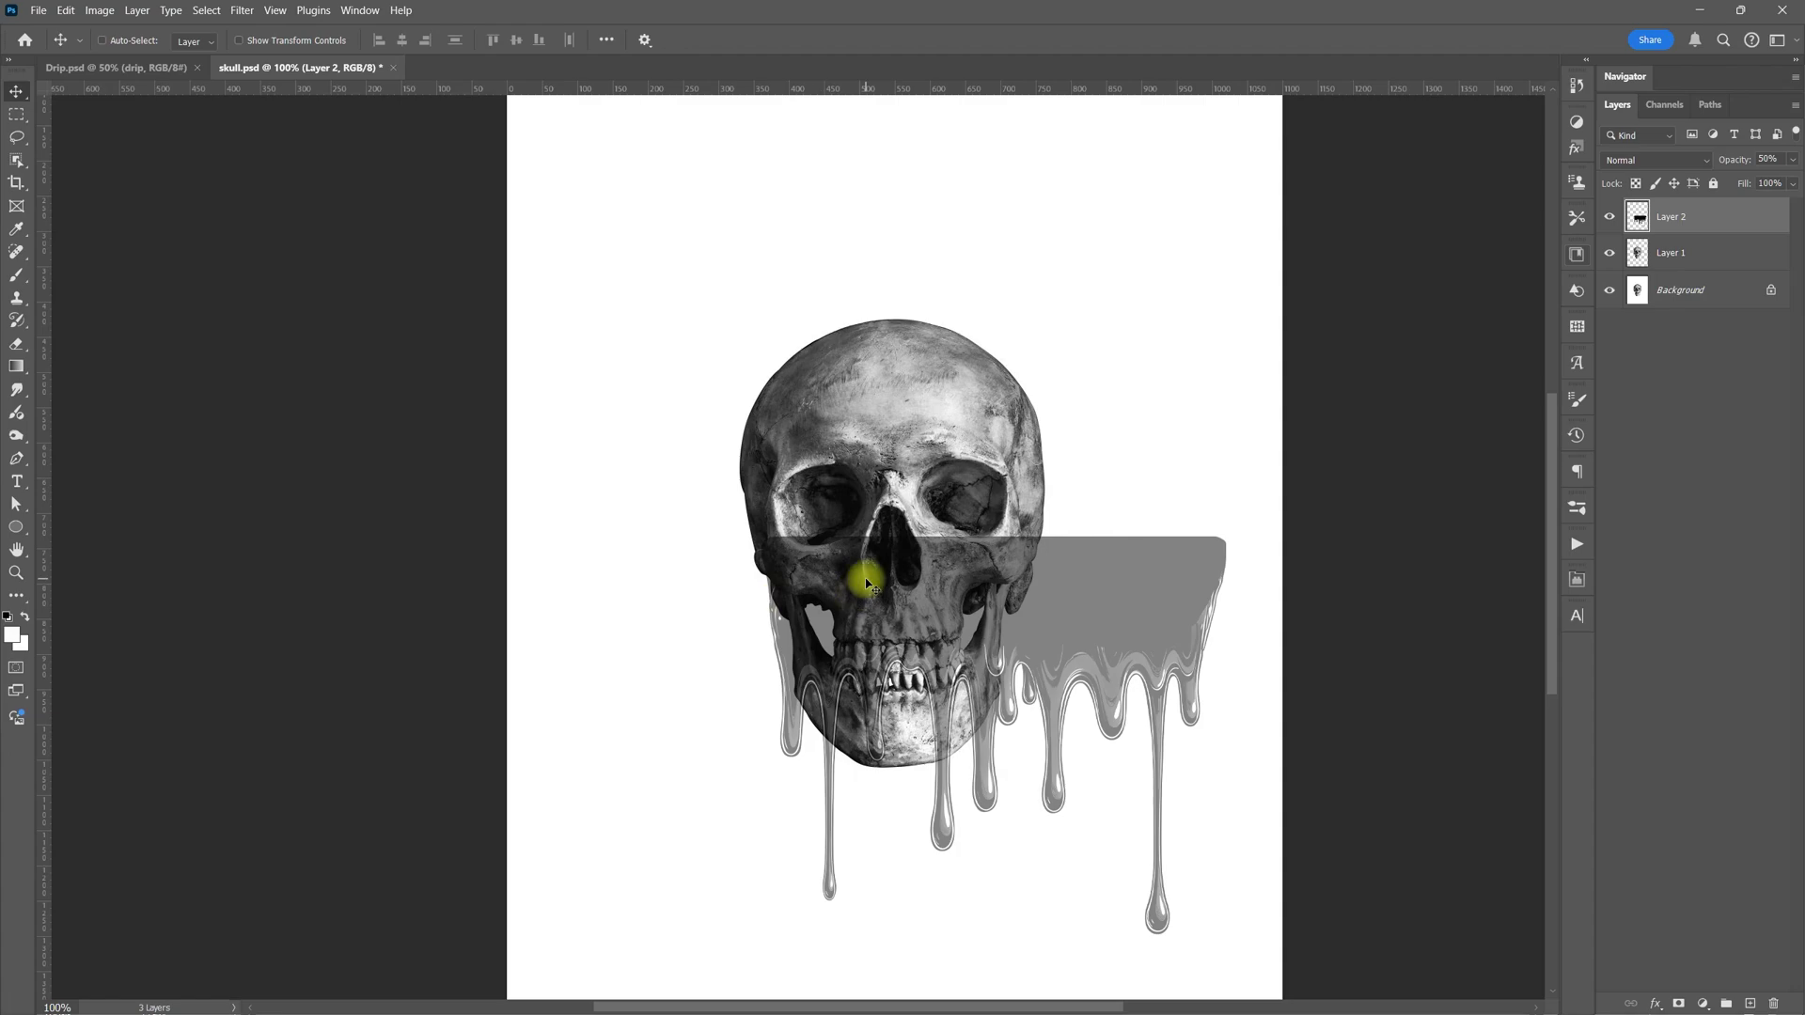
Step: Rescale the drip to about 60% and narrow it to the jaw width
{"action": "key", "text": "ctrl+t"}
{"action": "left_click_drag", "start_coordinate": [1227, 932], "coordinate": [1009, 812]}
{"action": "scroll", "coordinate": [1009, 812], "scroll_direction": "up", "scroll_amount": 5}
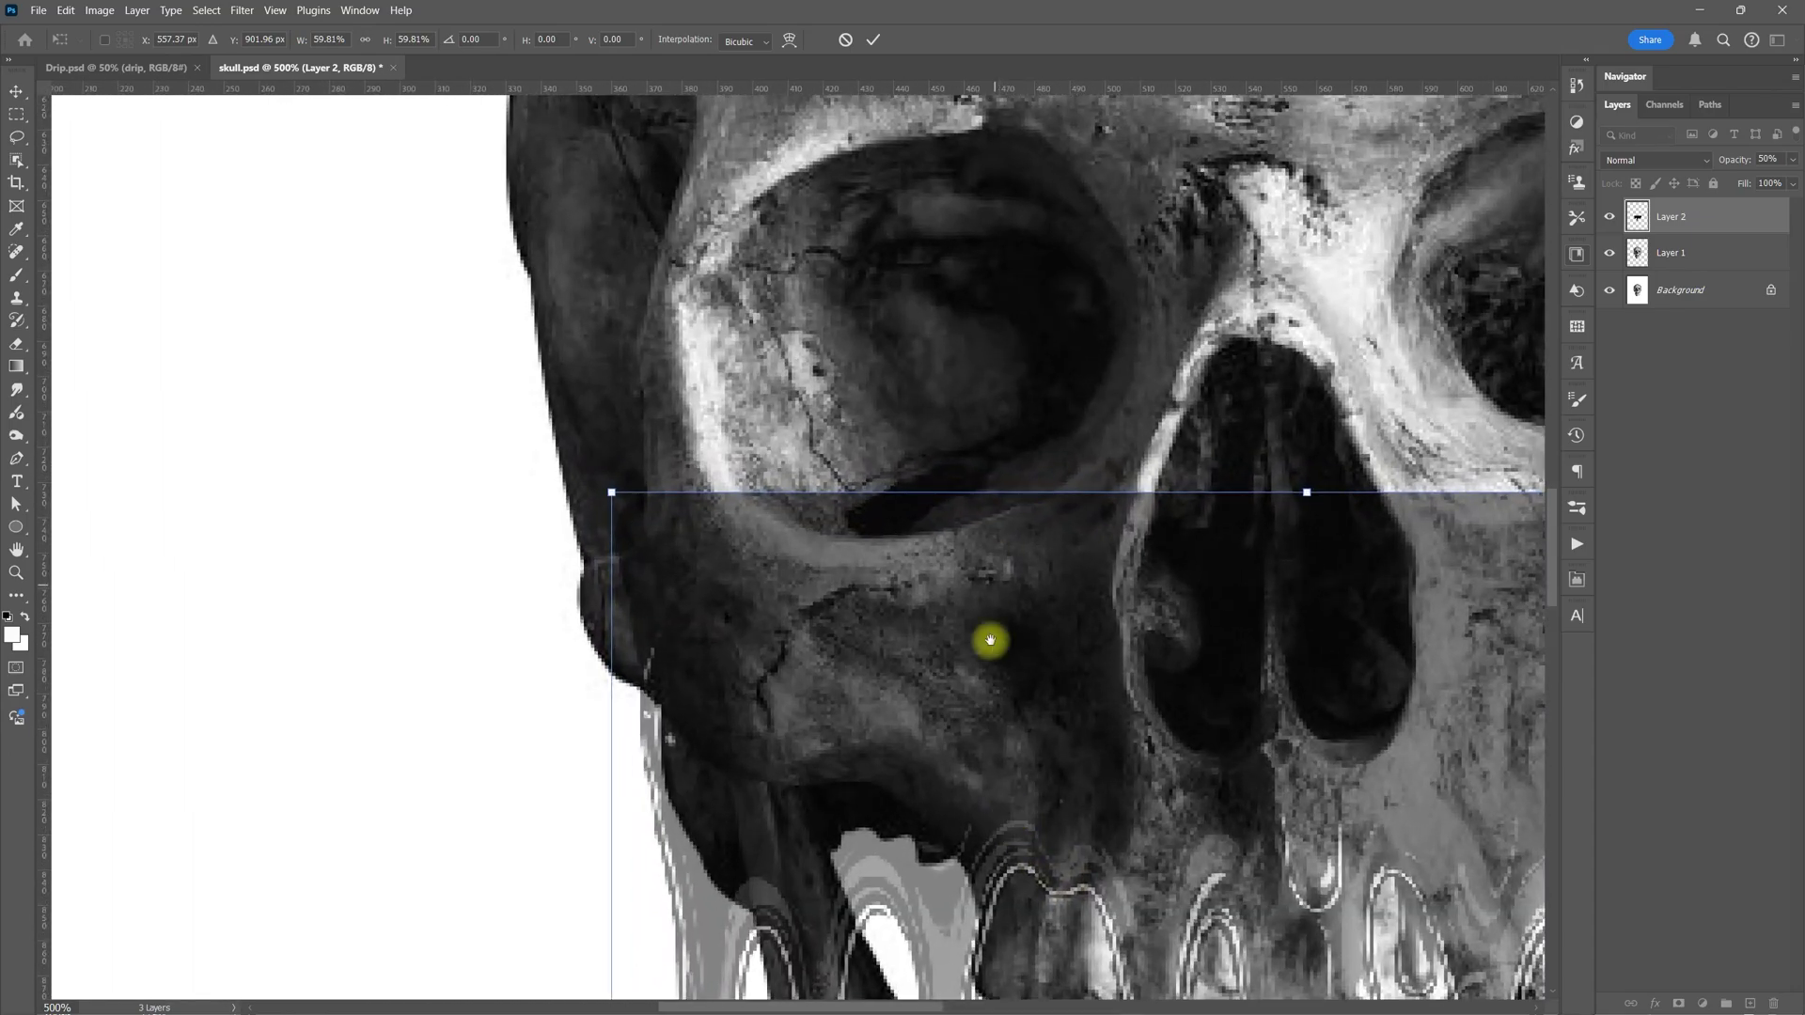
{"action": "key", "text": "Right"}
{"action": "key", "text": "Right"}
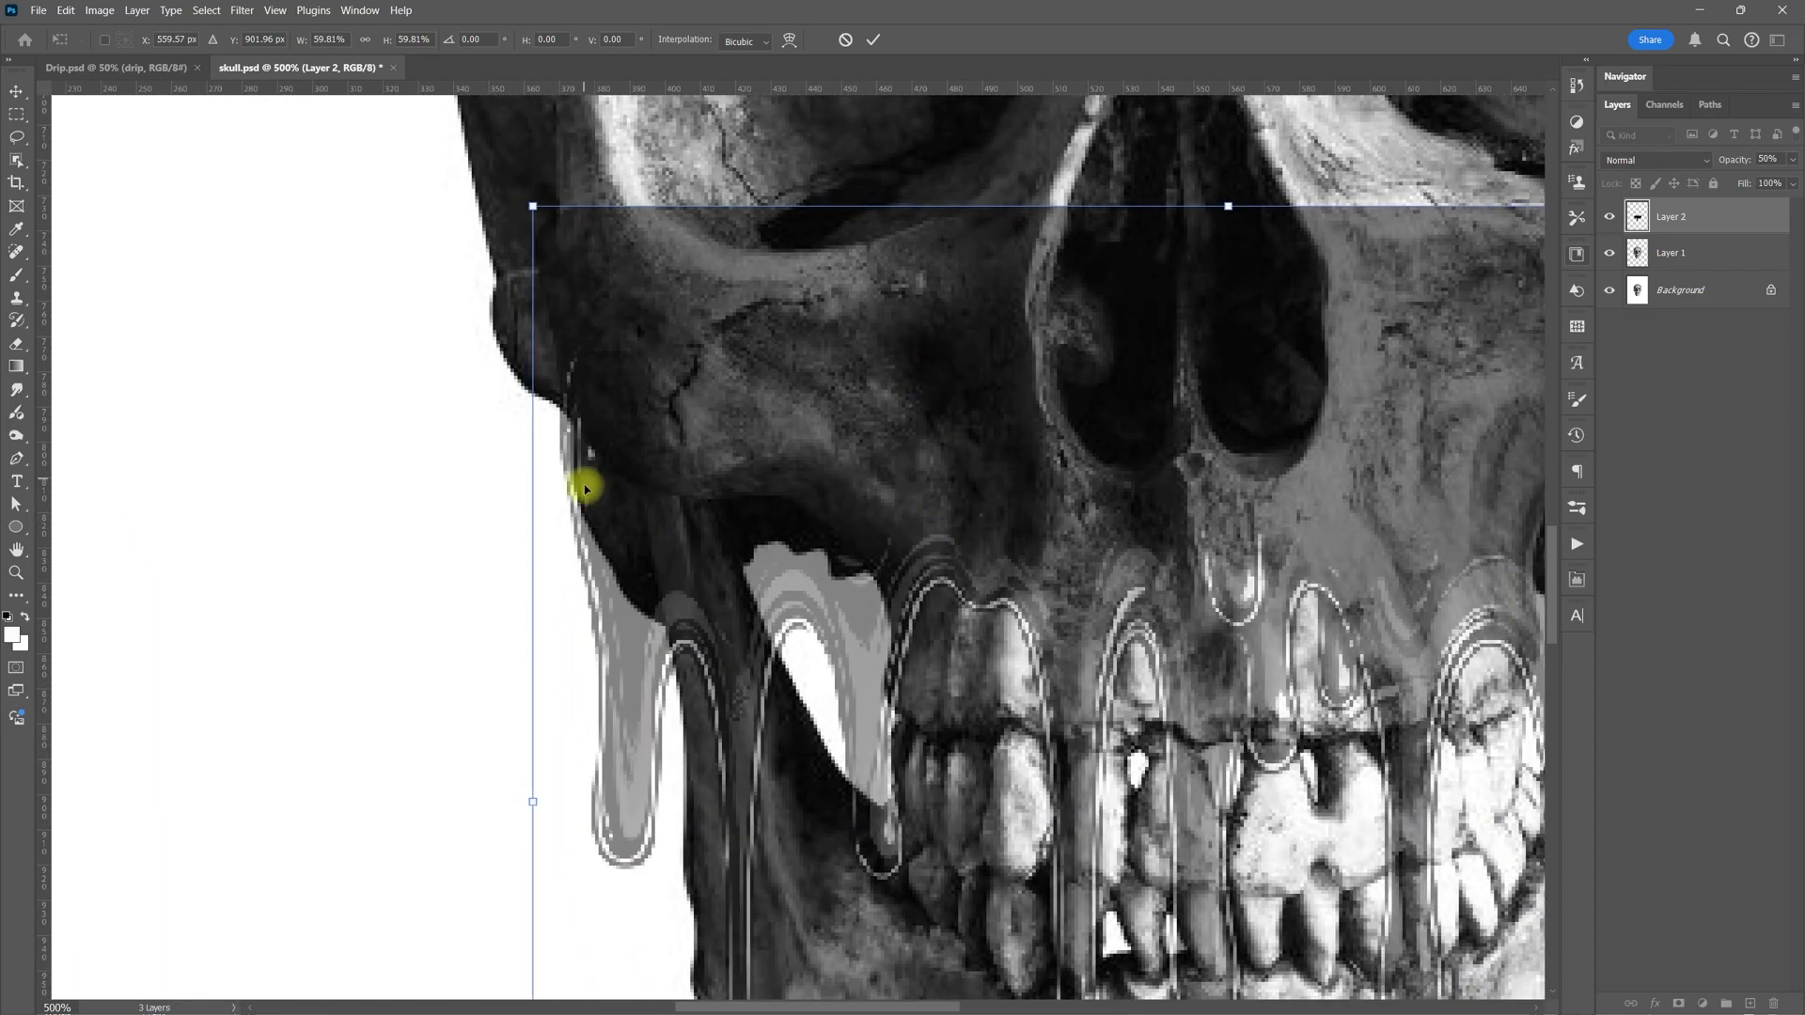
{"action": "key", "text": "Right"}
{"action": "scroll", "coordinate": [918, 568], "scroll_direction": "right", "scroll_amount": 10}
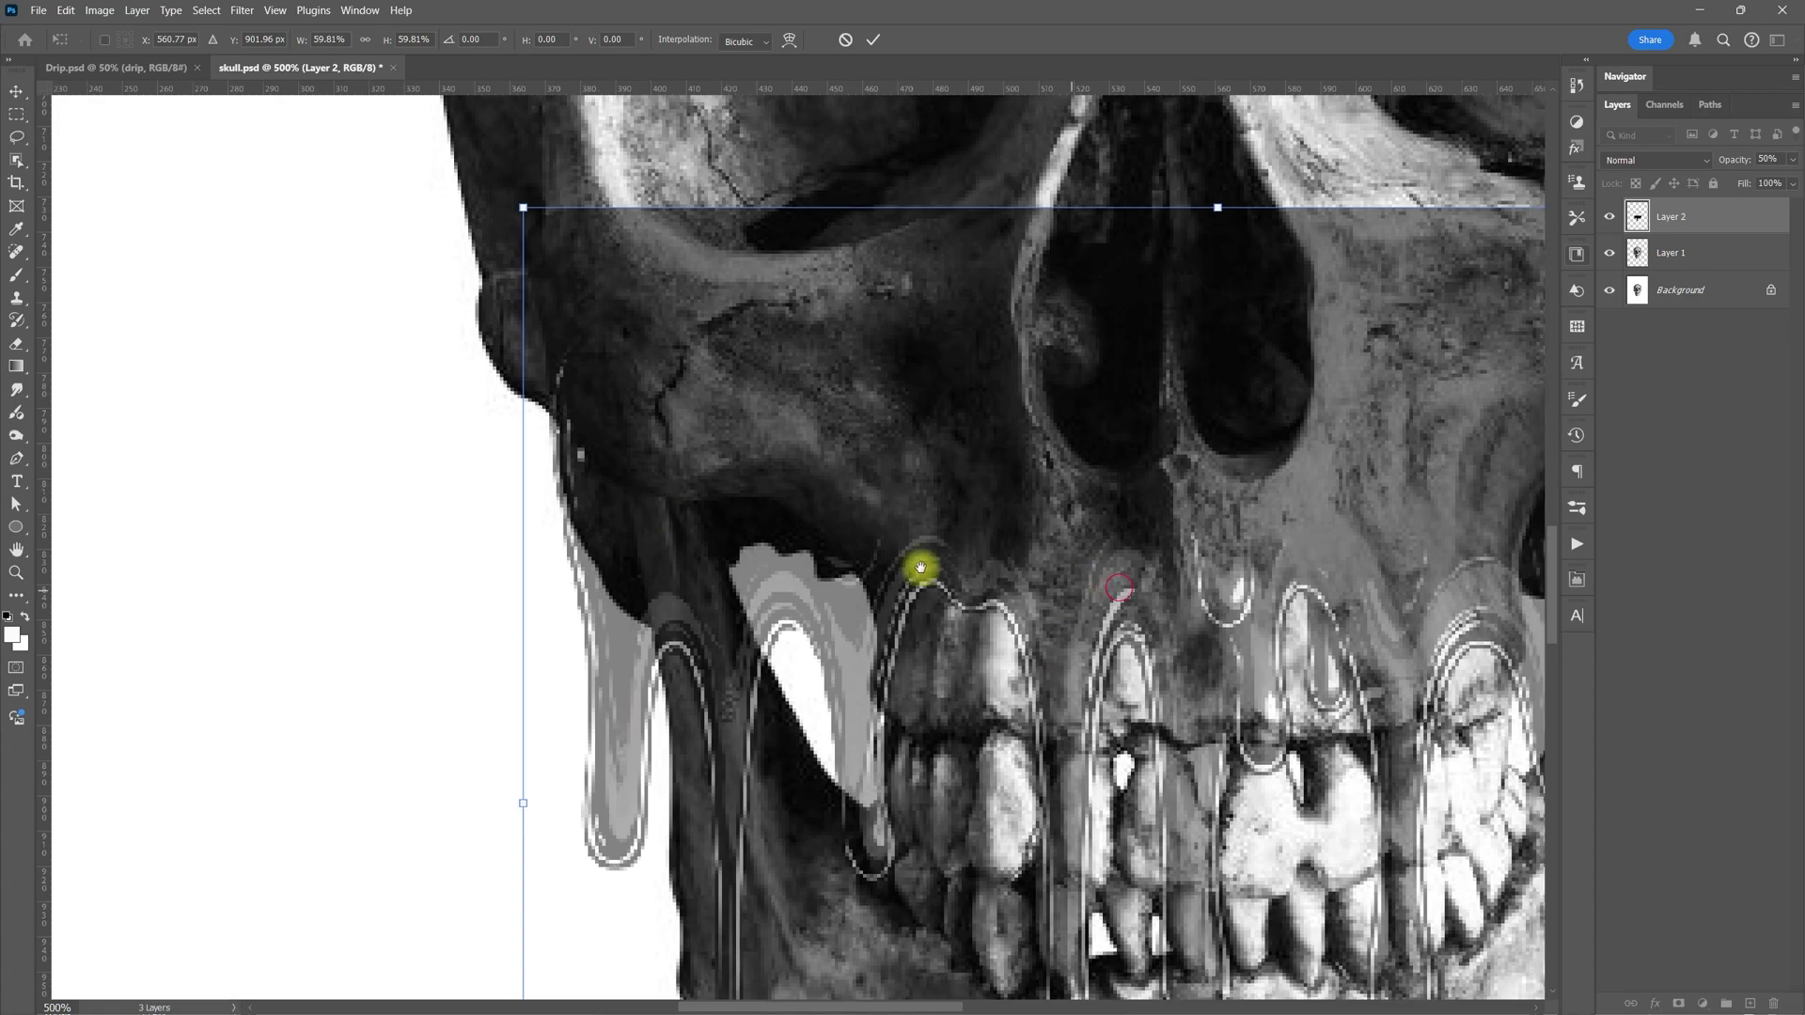
{"action": "left_click_drag", "start_coordinate": [1060, 709], "coordinate": [1038, 704]}
{"action": "scroll", "coordinate": [924, 520], "scroll_direction": "left", "scroll_amount": 5}
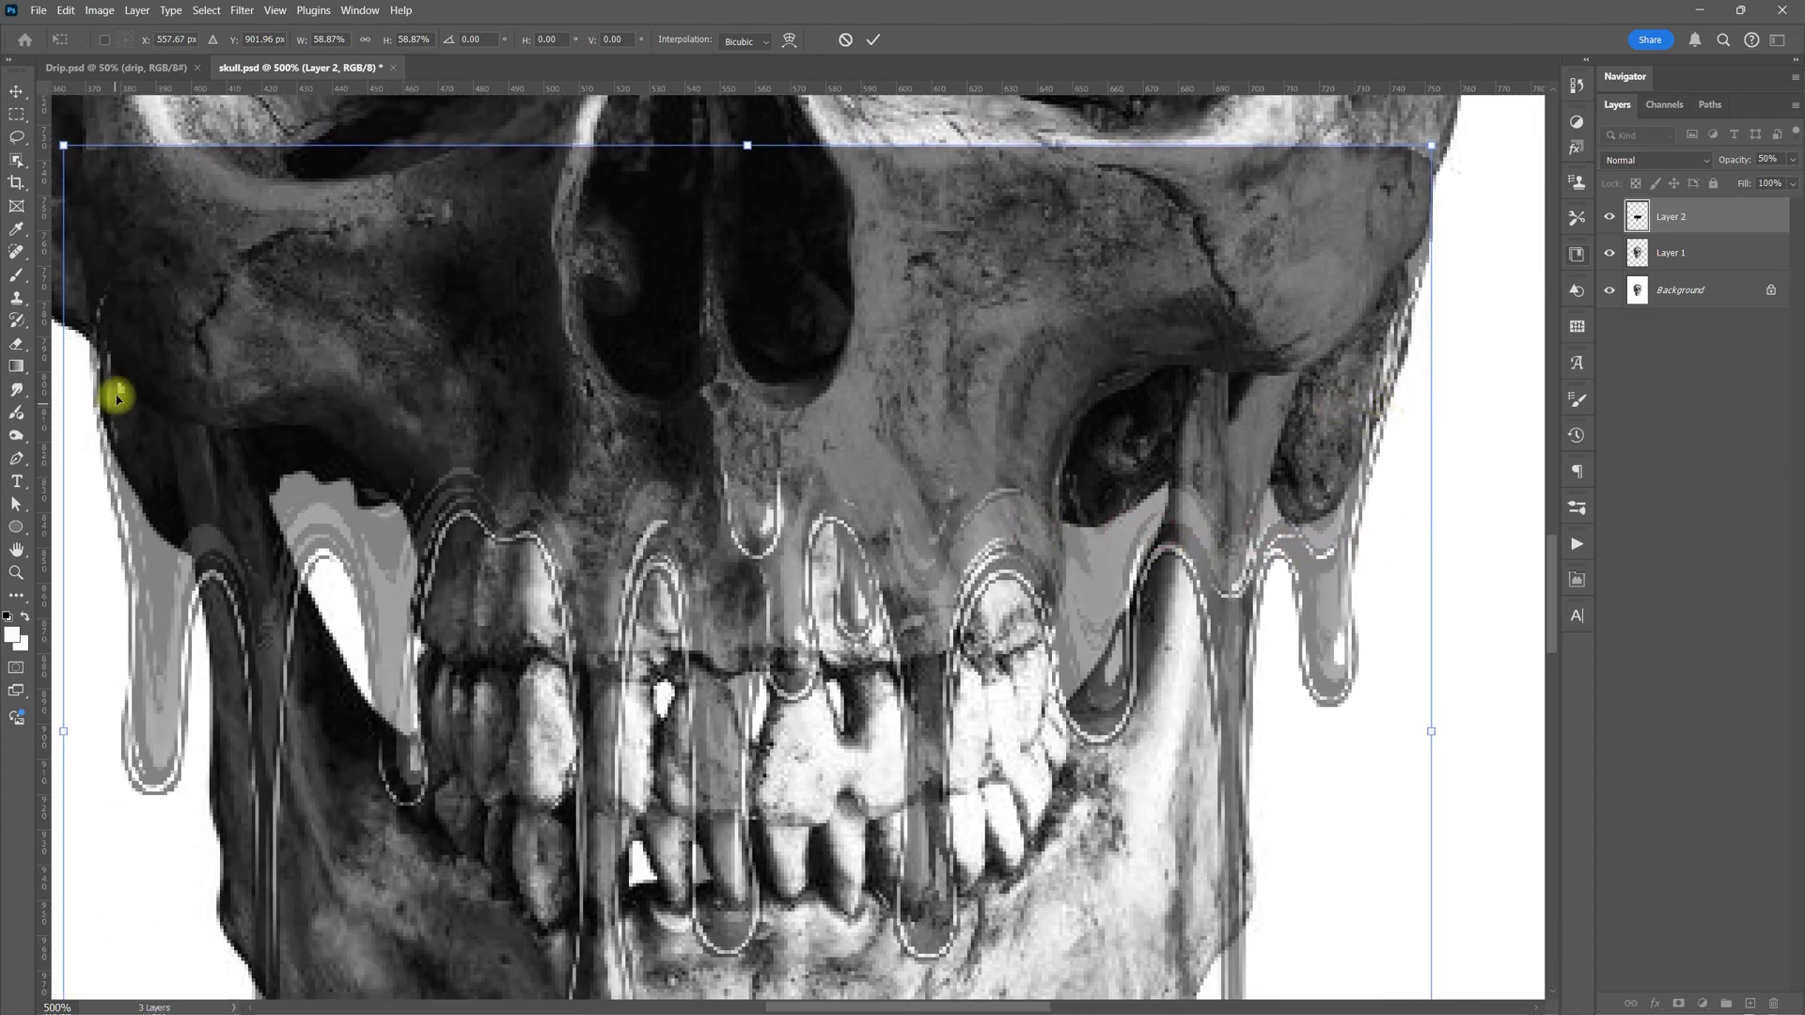
{"action": "key", "text": "Return"}
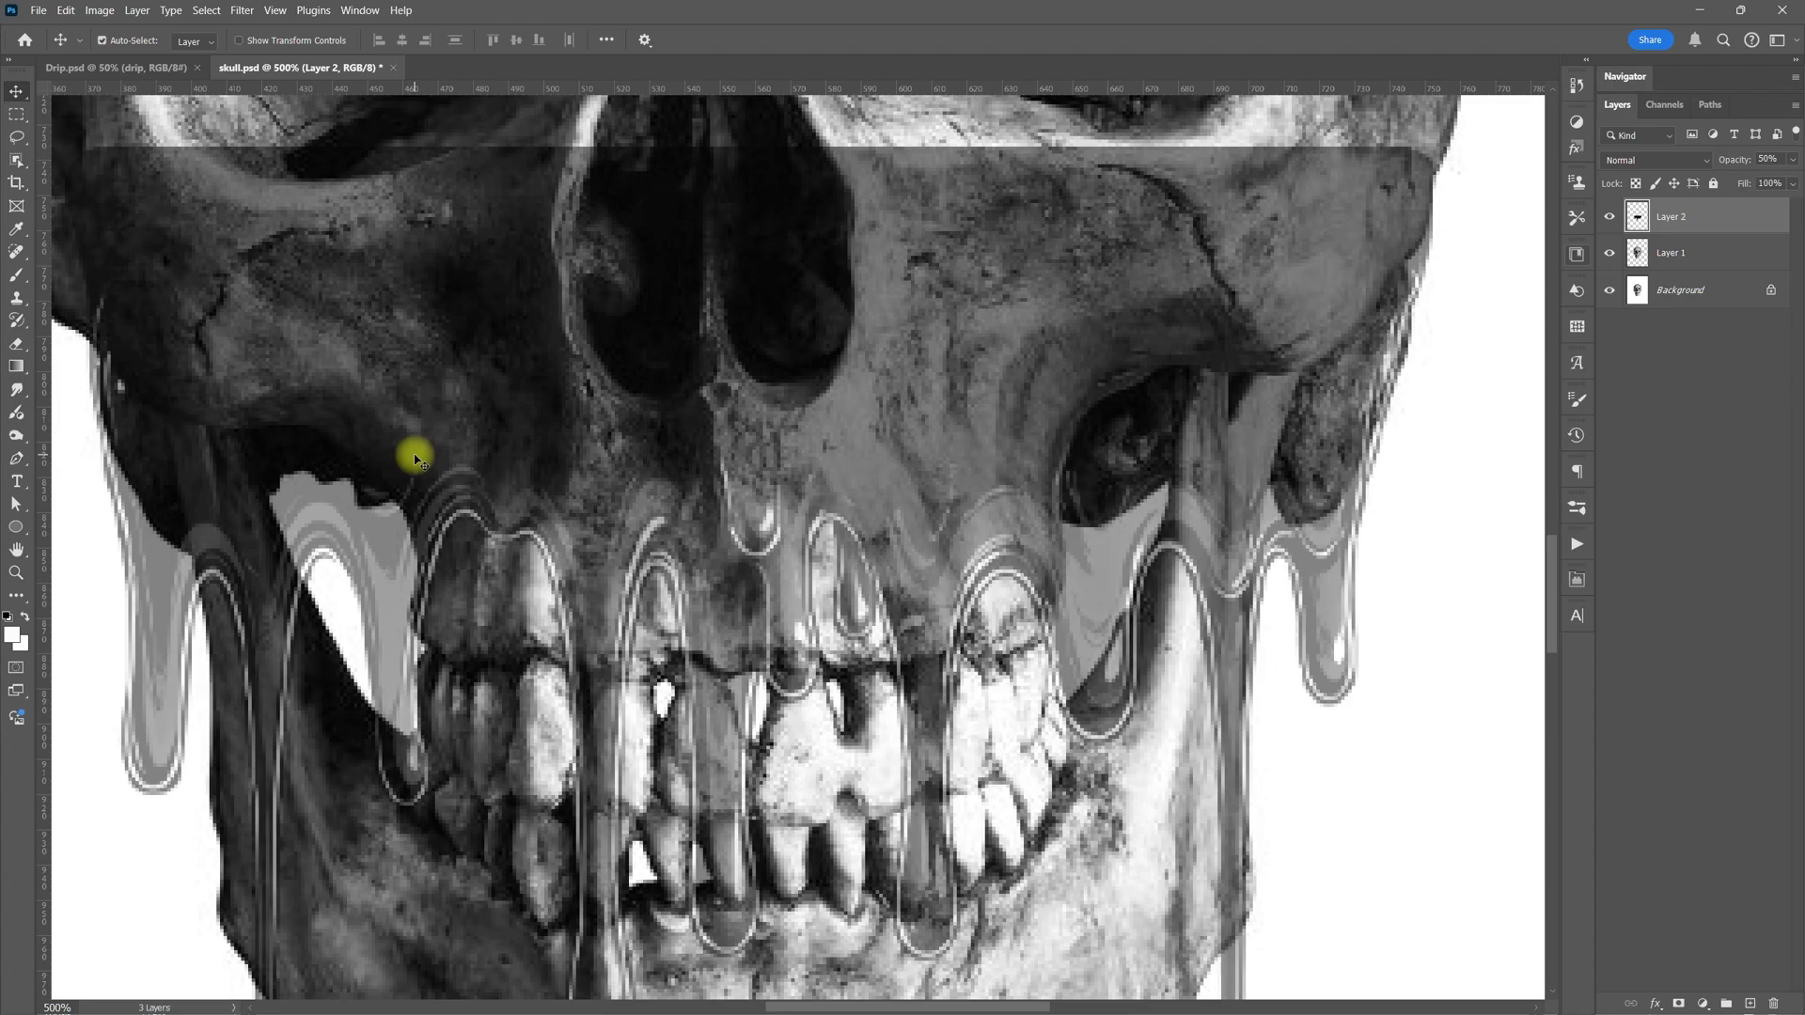
{"action": "key", "text": "ctrl+1"}
{"action": "left_click", "coordinate": [1792, 159]}
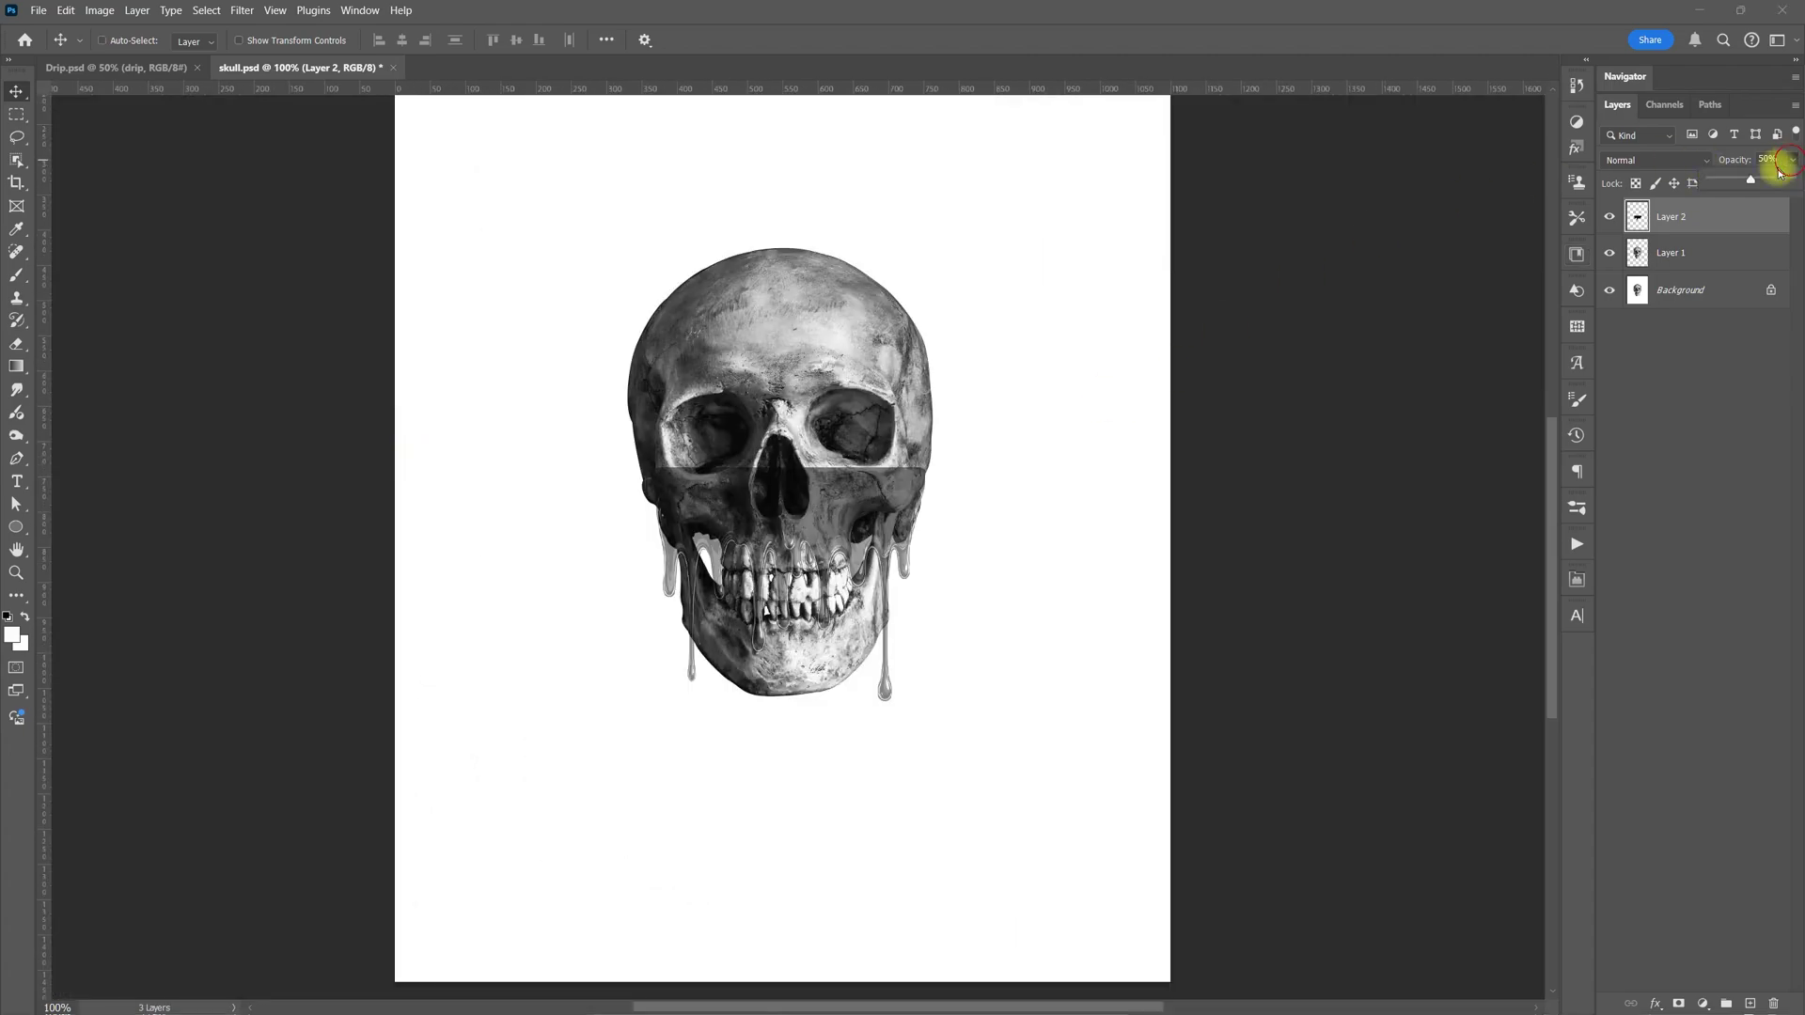
Step: Return Layer 2 to 100% opacity, load its drip shape as a selection, hide it, and select Layer 1
{"action": "left_click_drag", "start_coordinate": [1750, 178], "coordinate": [1797, 196]}
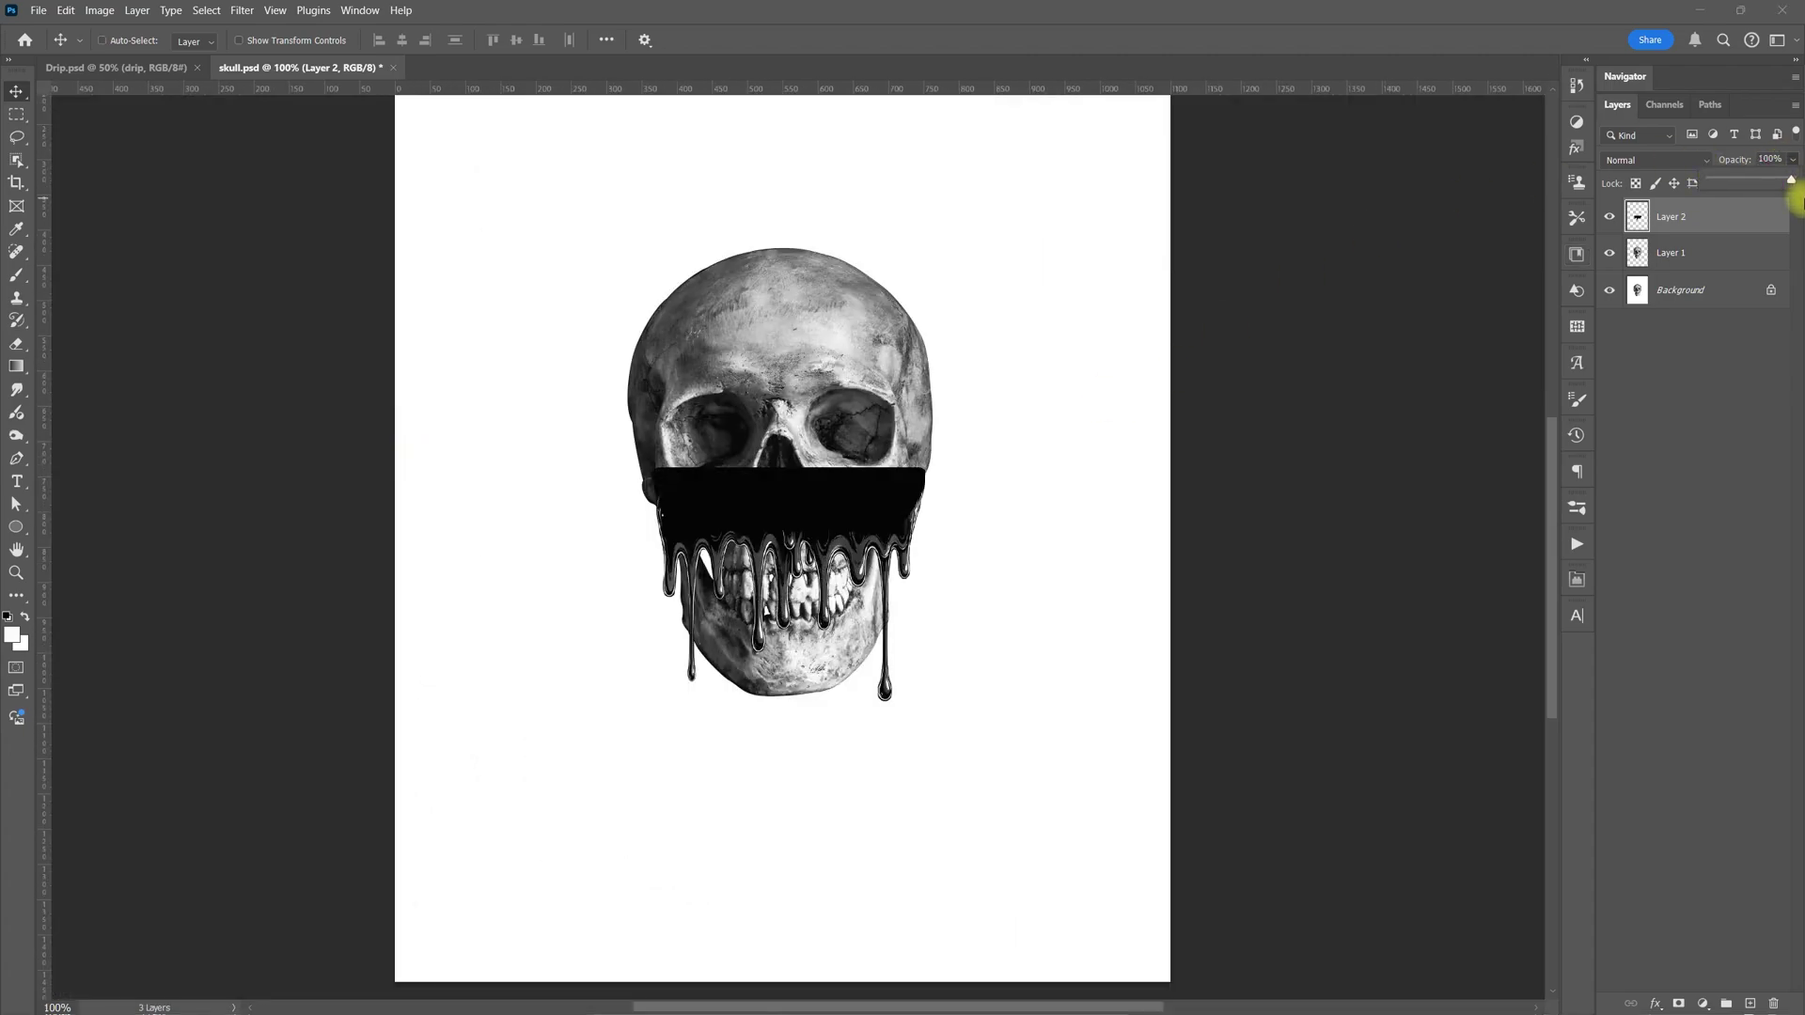
{"action": "left_click", "coordinate": [1713, 235]}
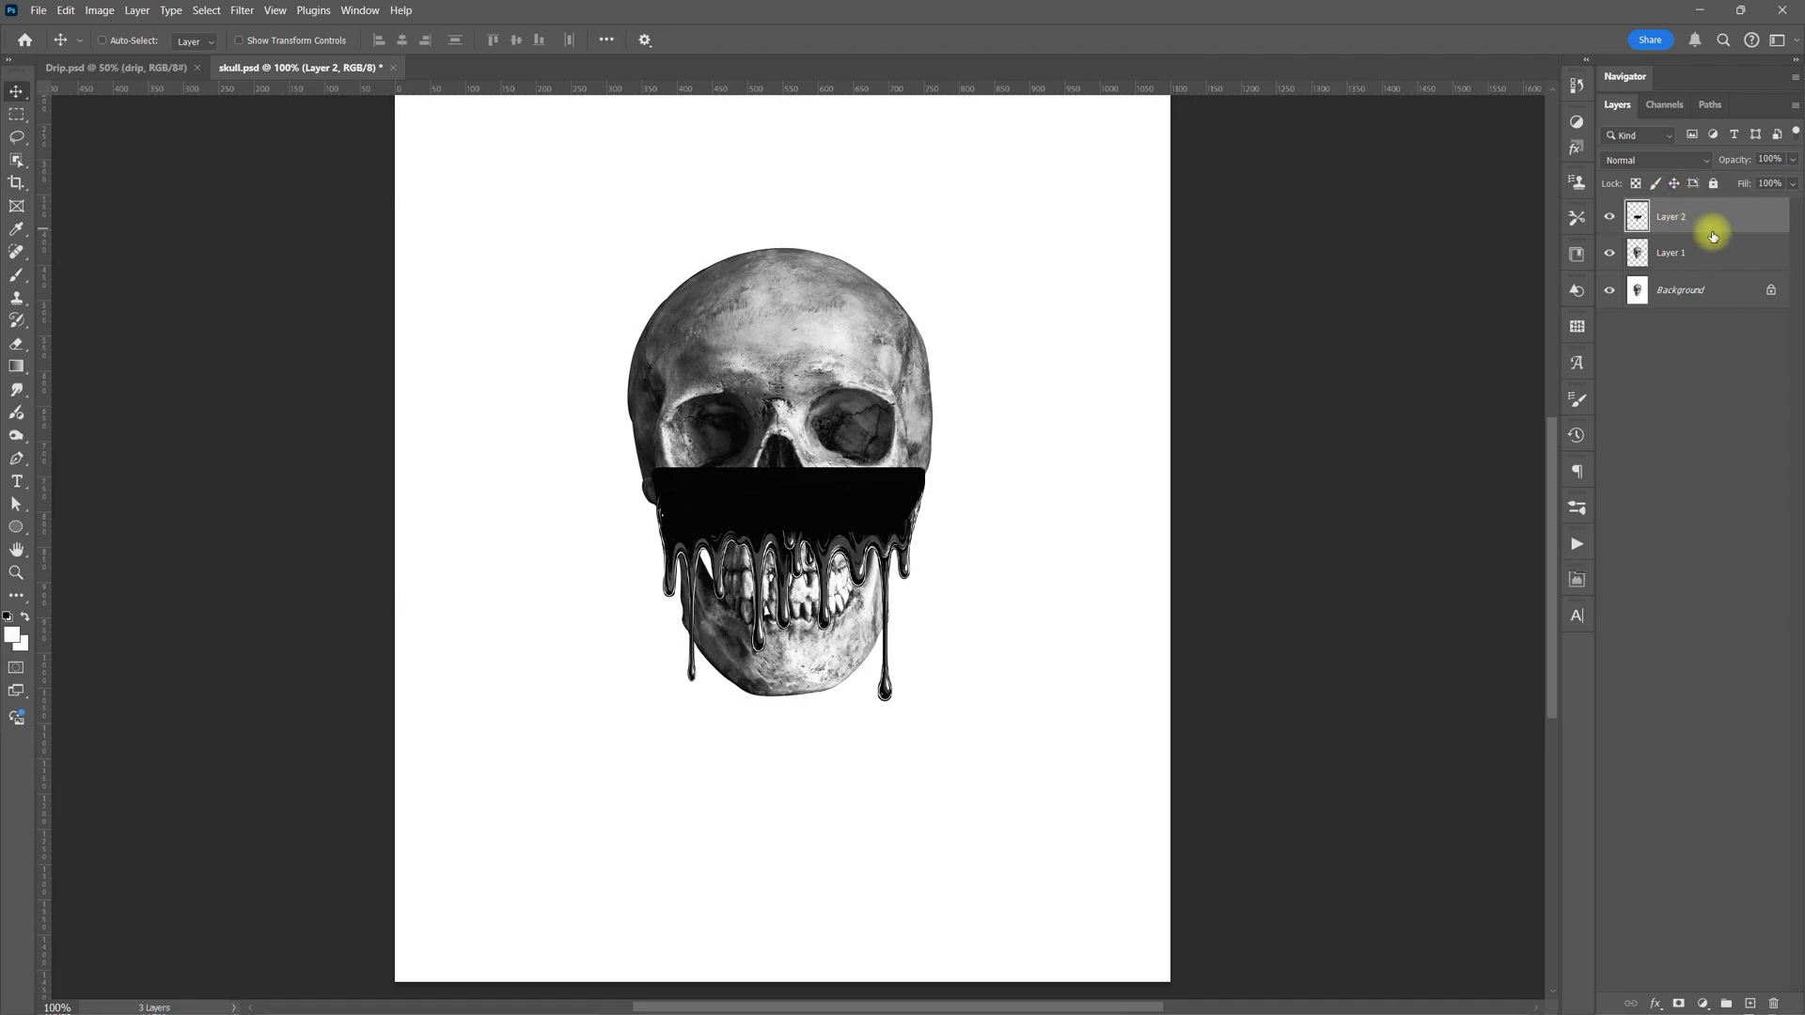
{"action": "left_click", "coordinate": [1636, 224], "text": "ctrl"}
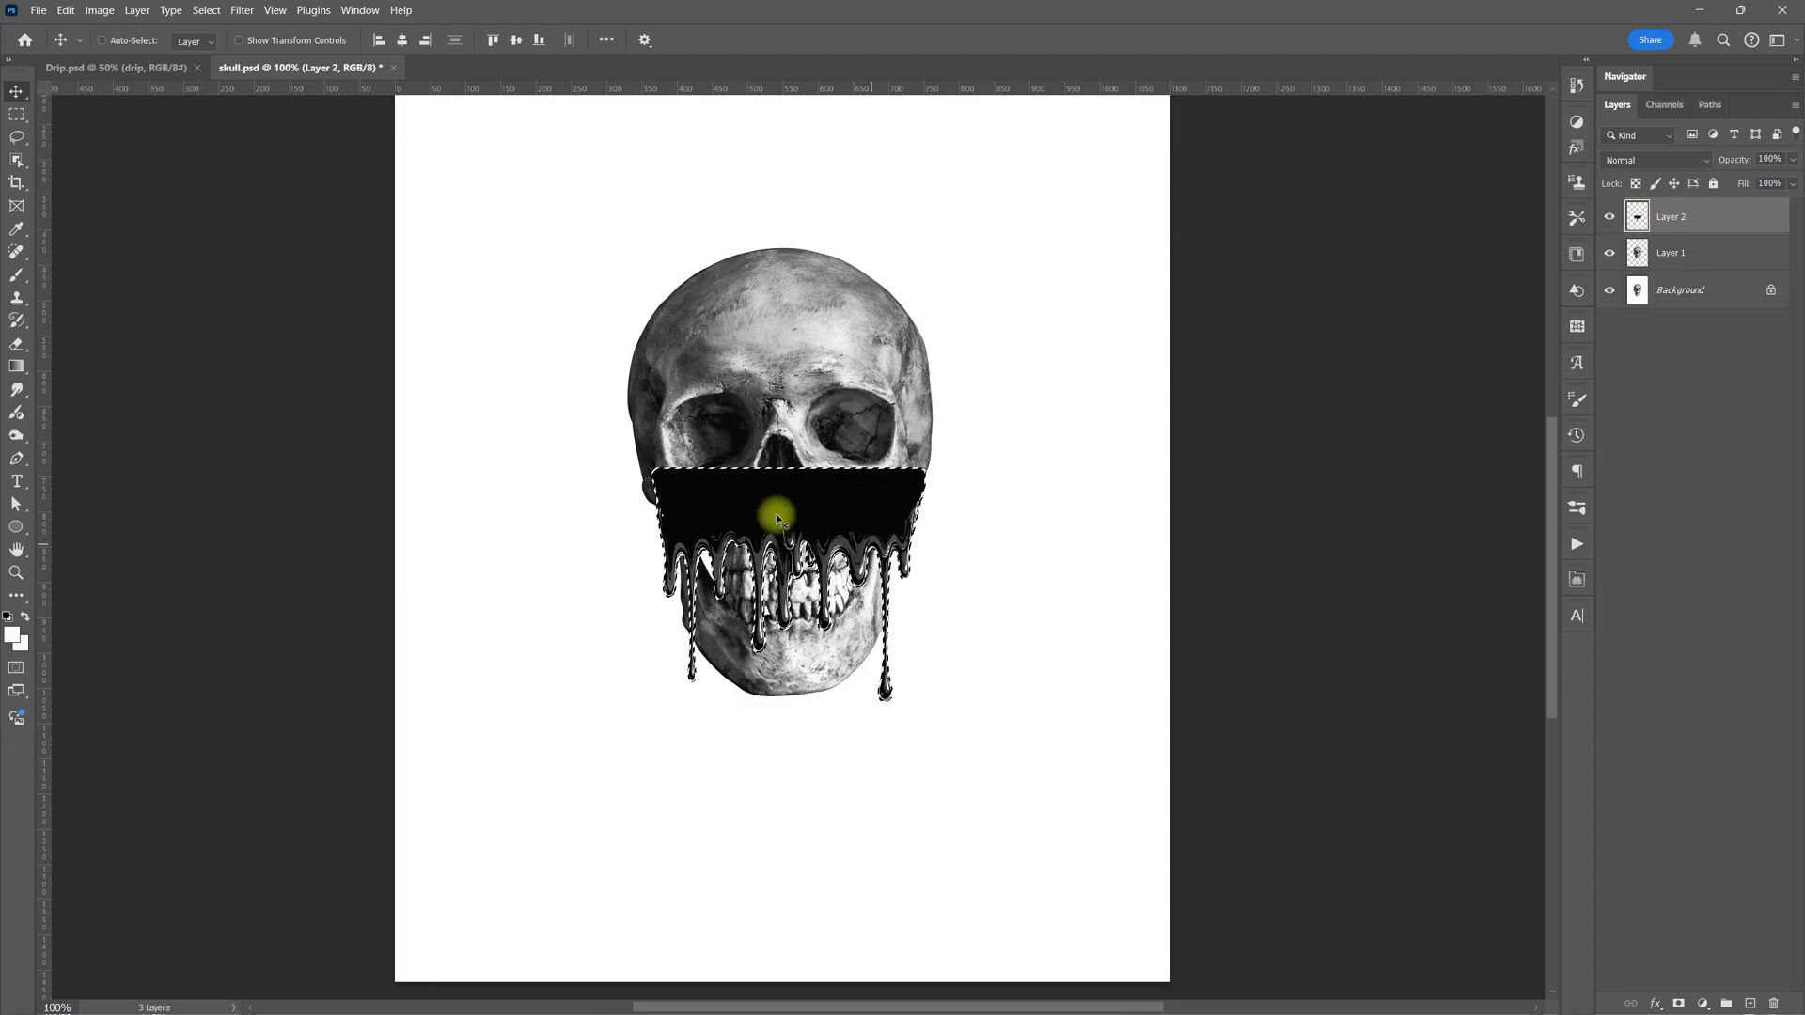
{"action": "left_click", "coordinate": [1610, 216]}
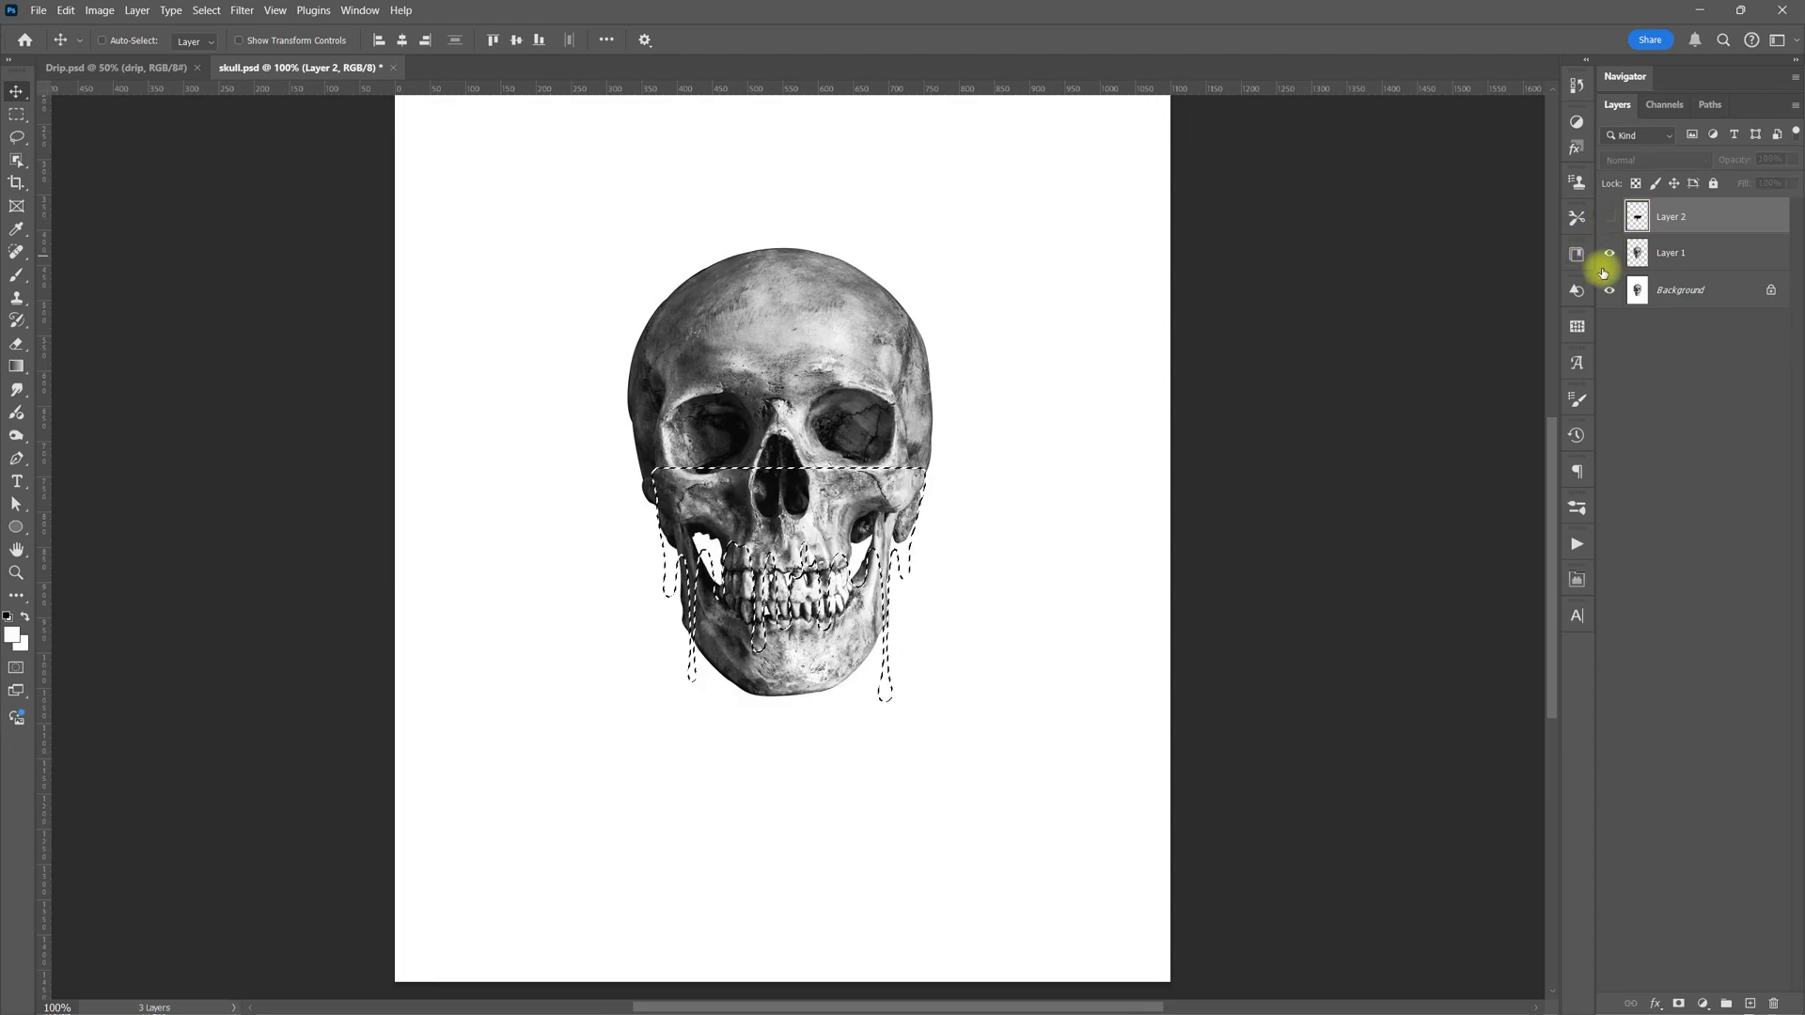
{"action": "left_click", "coordinate": [1678, 253]}
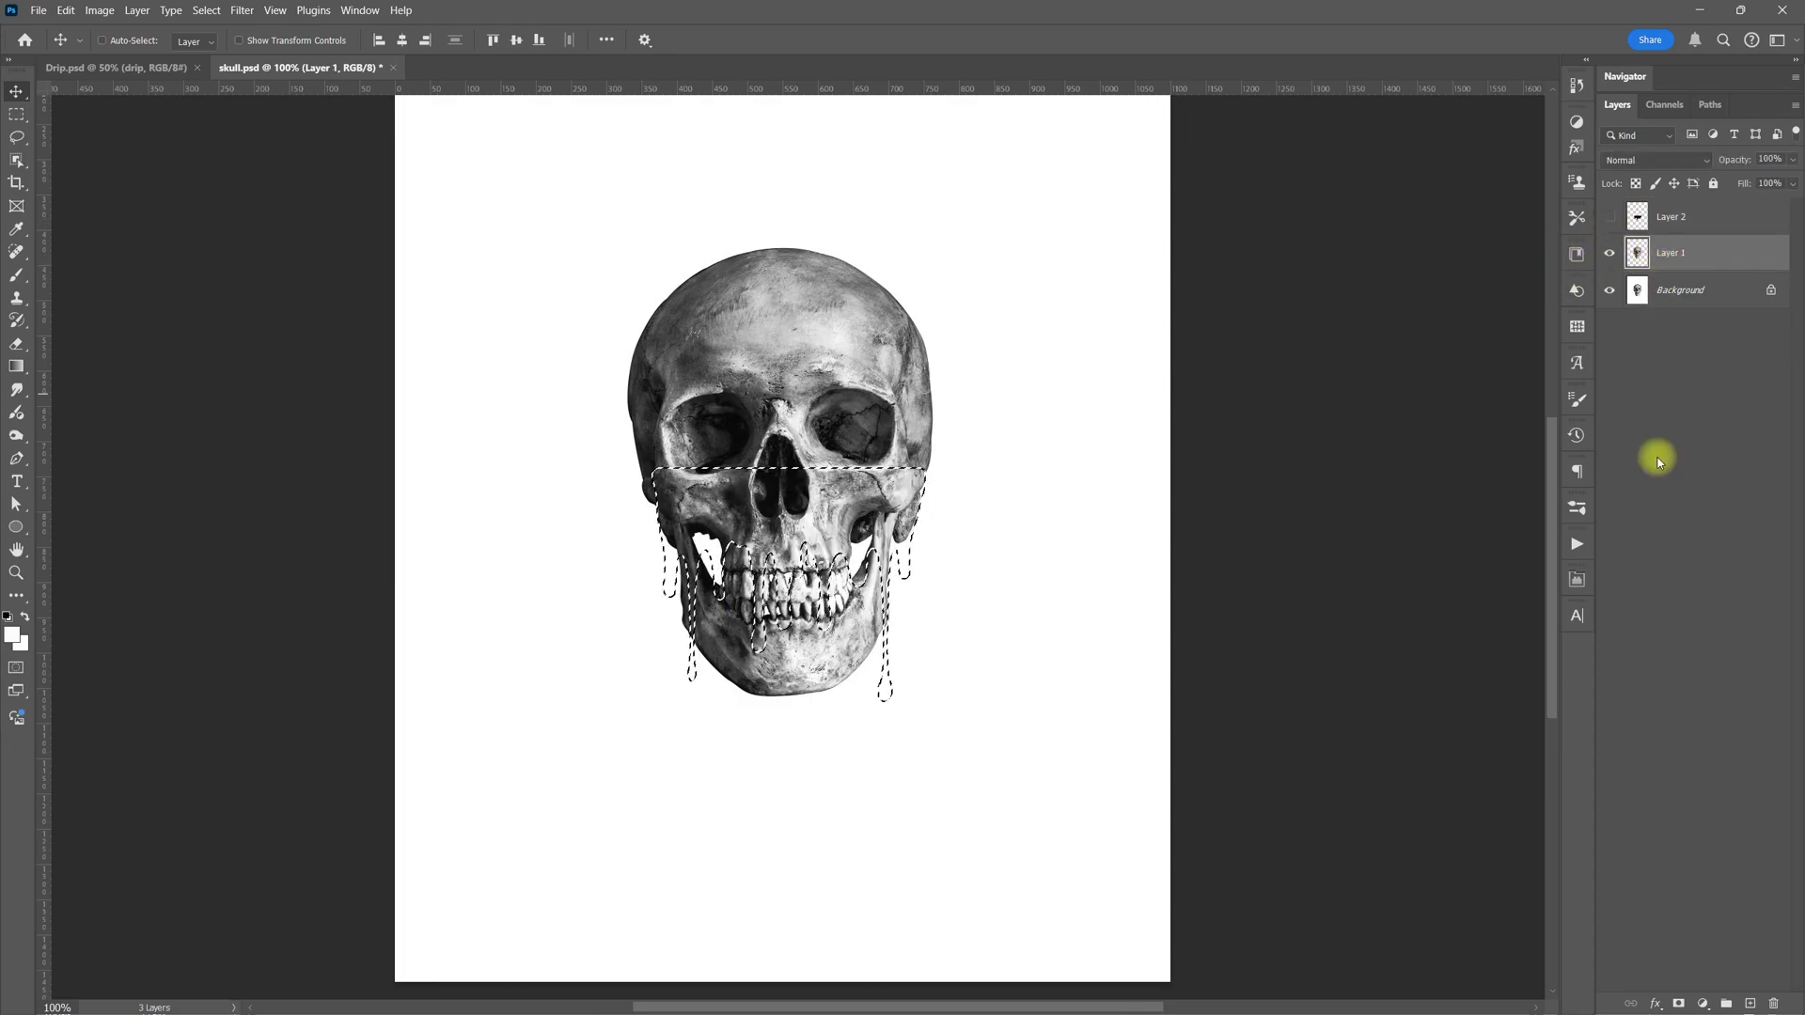
{"action": "key", "text": "f"}
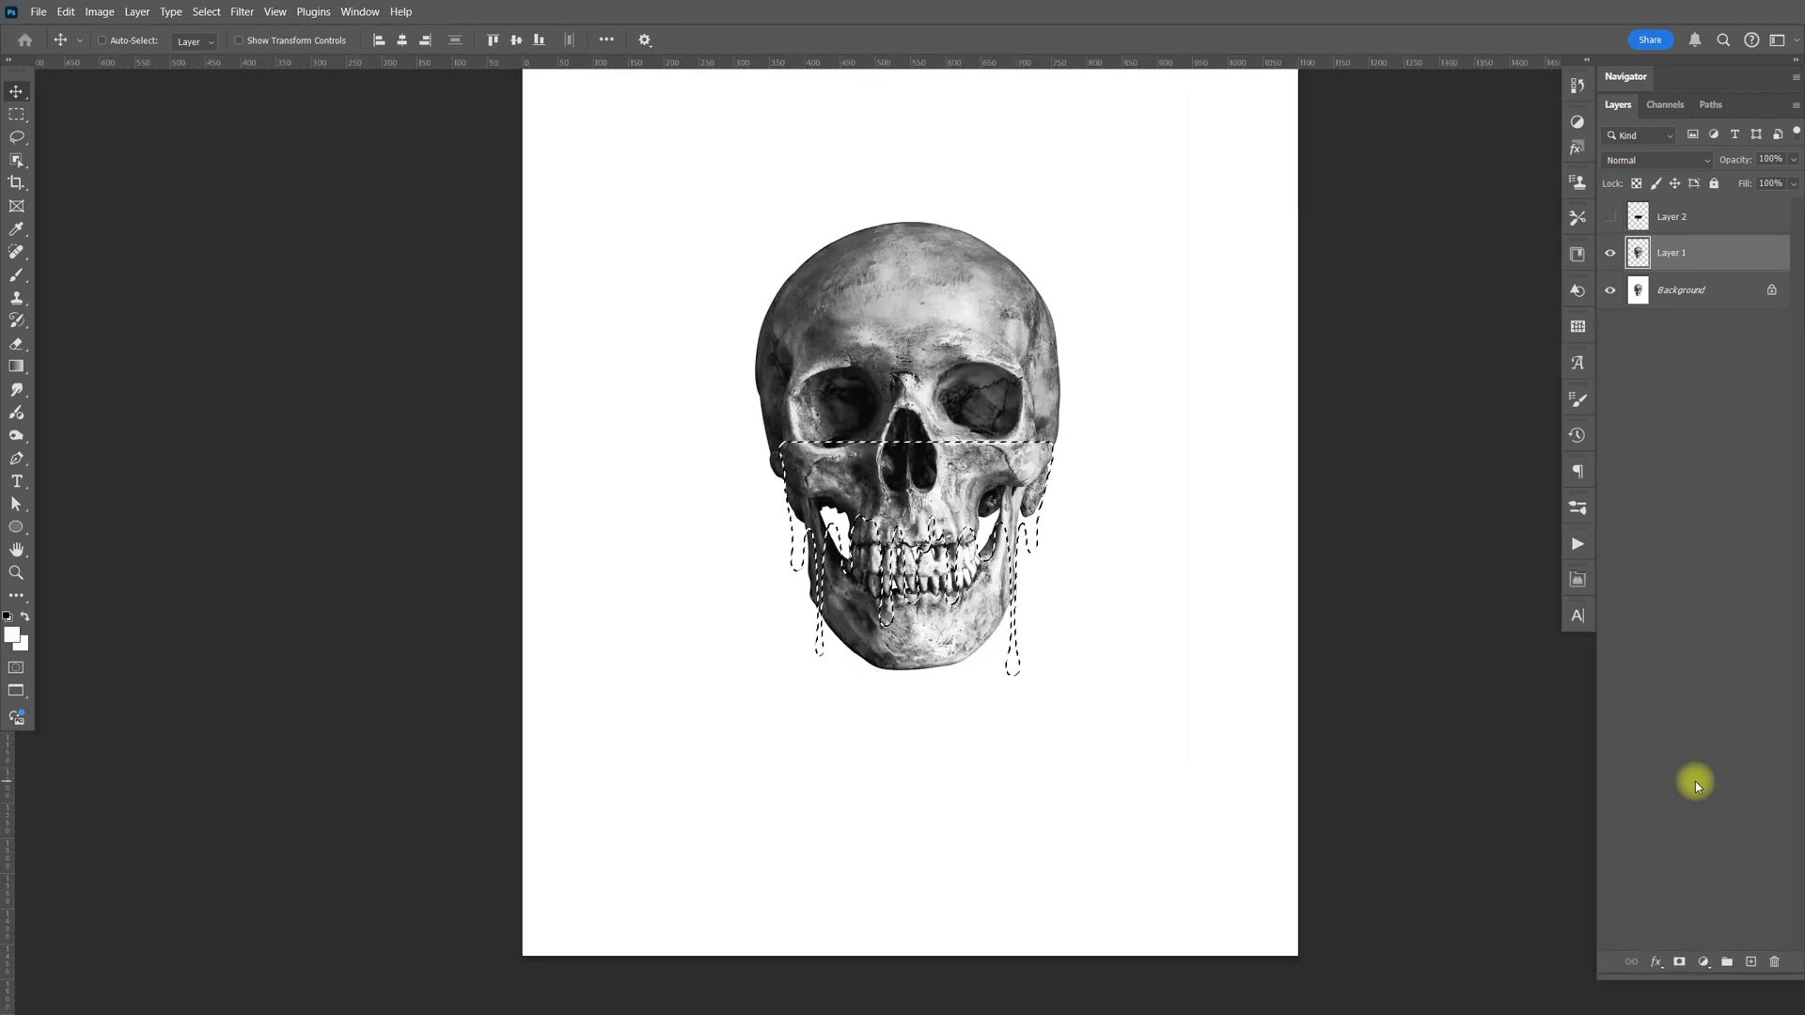
Step: Mask Layer 1 with the drip selection and check it by toggling the Background
{"action": "left_click", "coordinate": [1679, 962]}
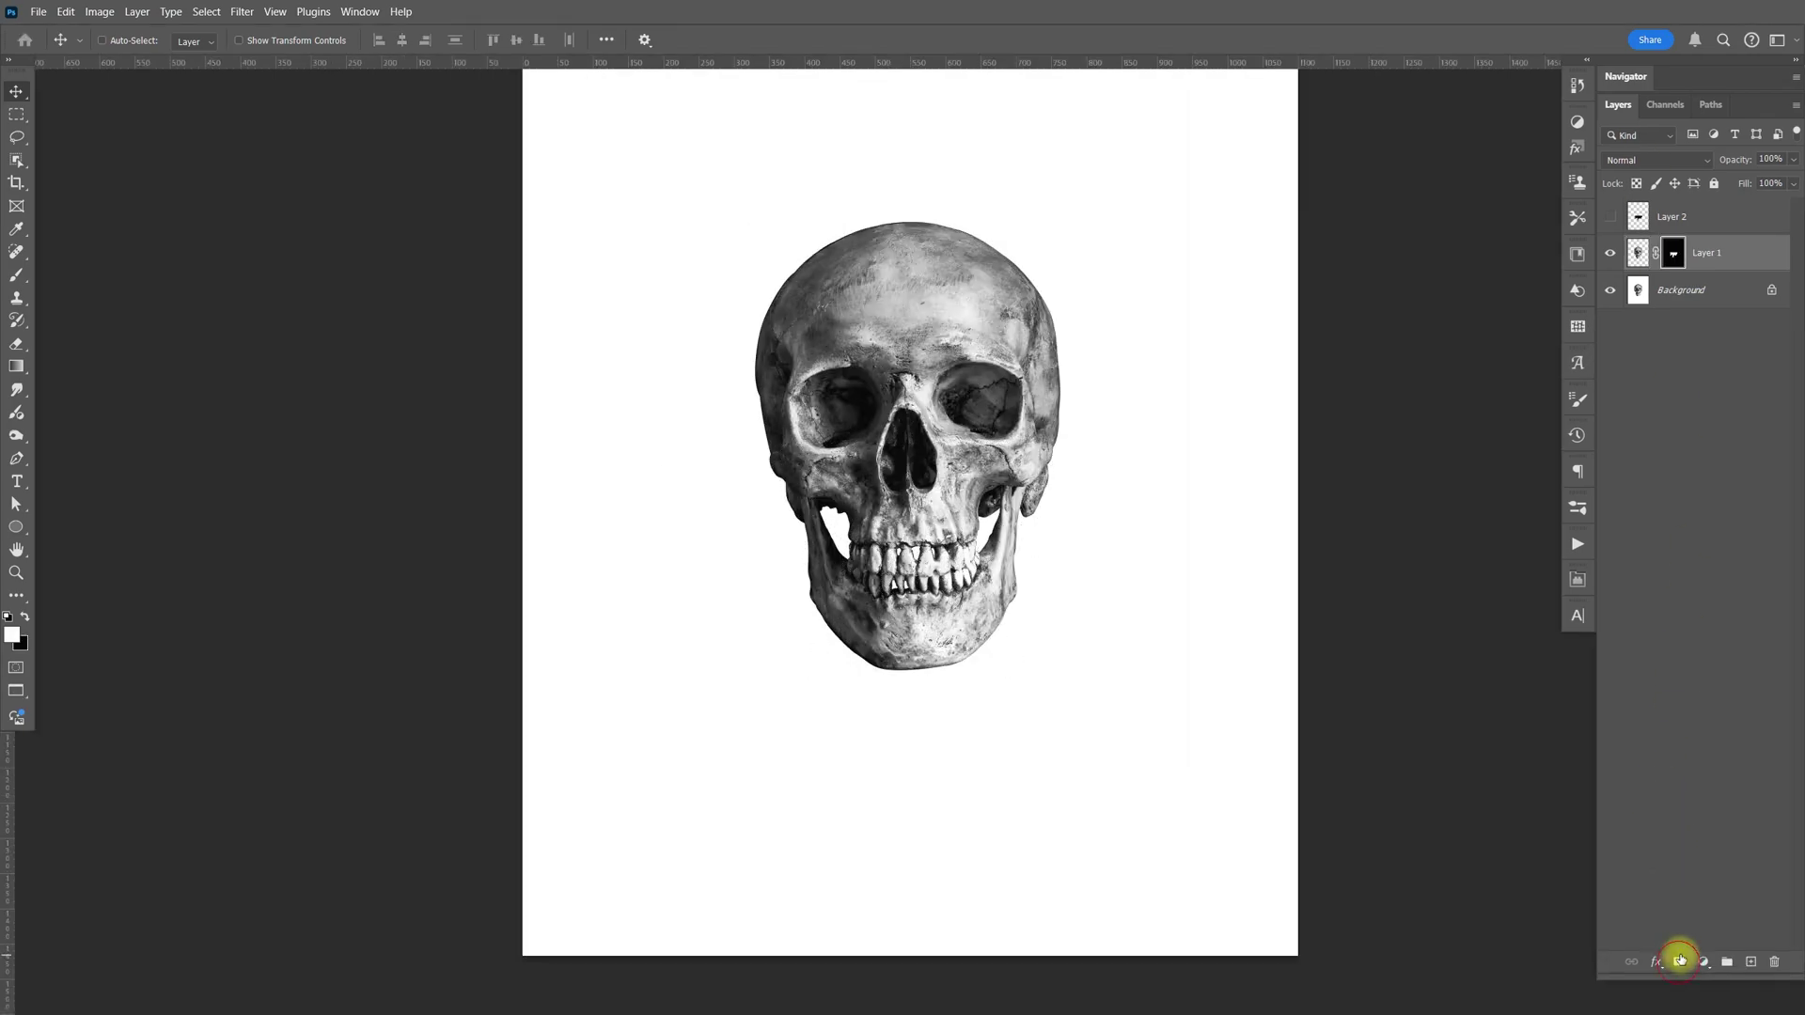
{"action": "left_click", "coordinate": [1610, 291]}
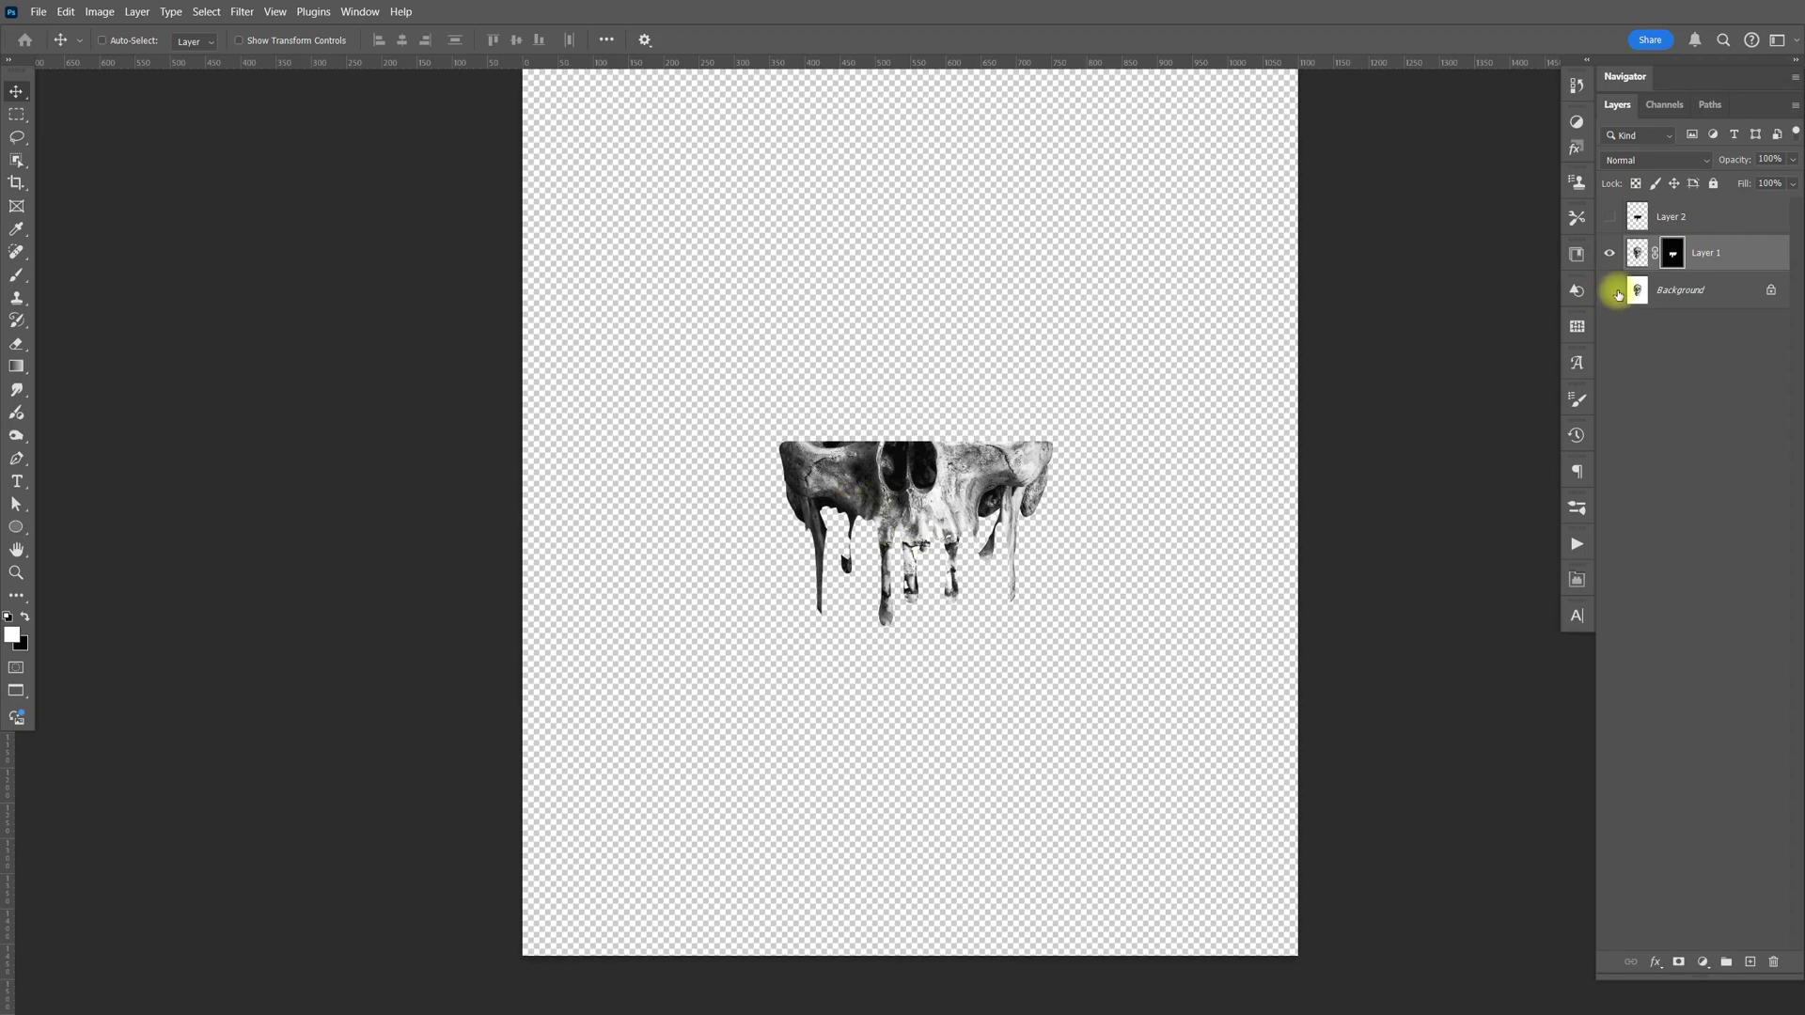
{"action": "left_click", "coordinate": [1617, 295]}
Step: Add a white-filled Layer 3 above the Background, then target Layer 1's mask
{"action": "left_click", "coordinate": [1672, 289]}
{"action": "left_click", "coordinate": [1749, 962]}
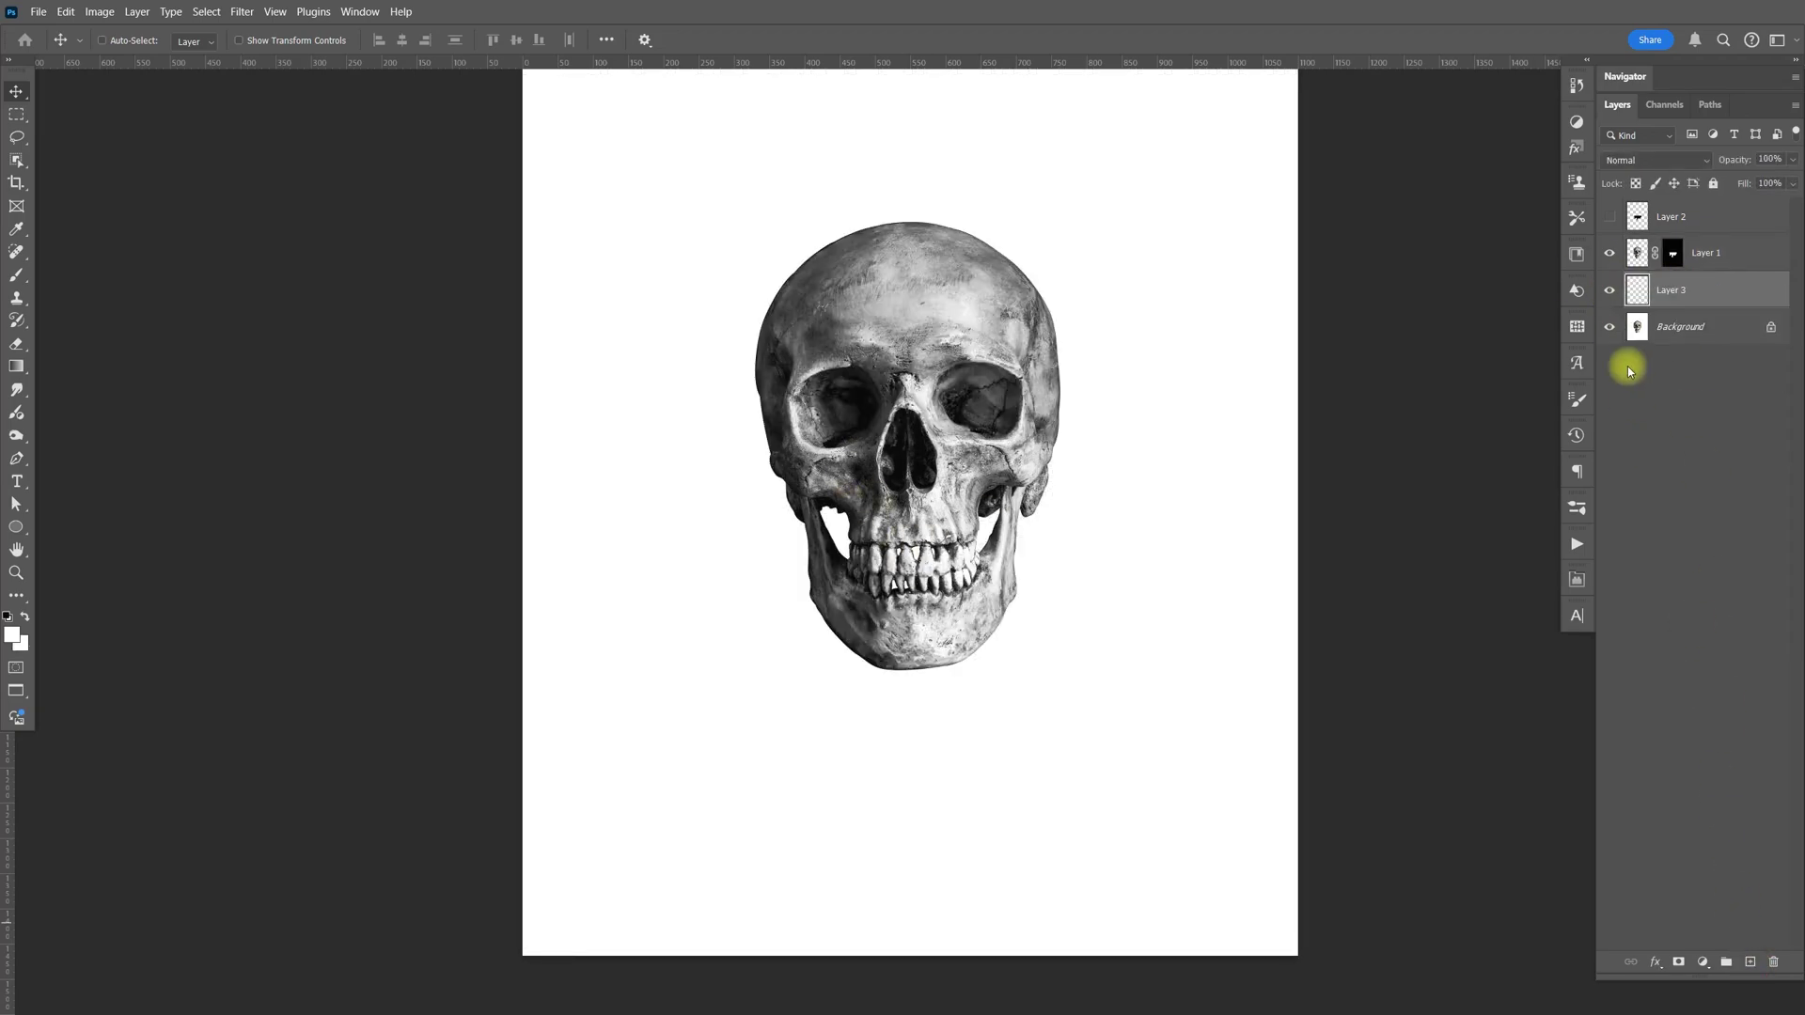
{"action": "left_click", "coordinate": [13, 641]}
{"action": "left_click", "coordinate": [1271, 263]}
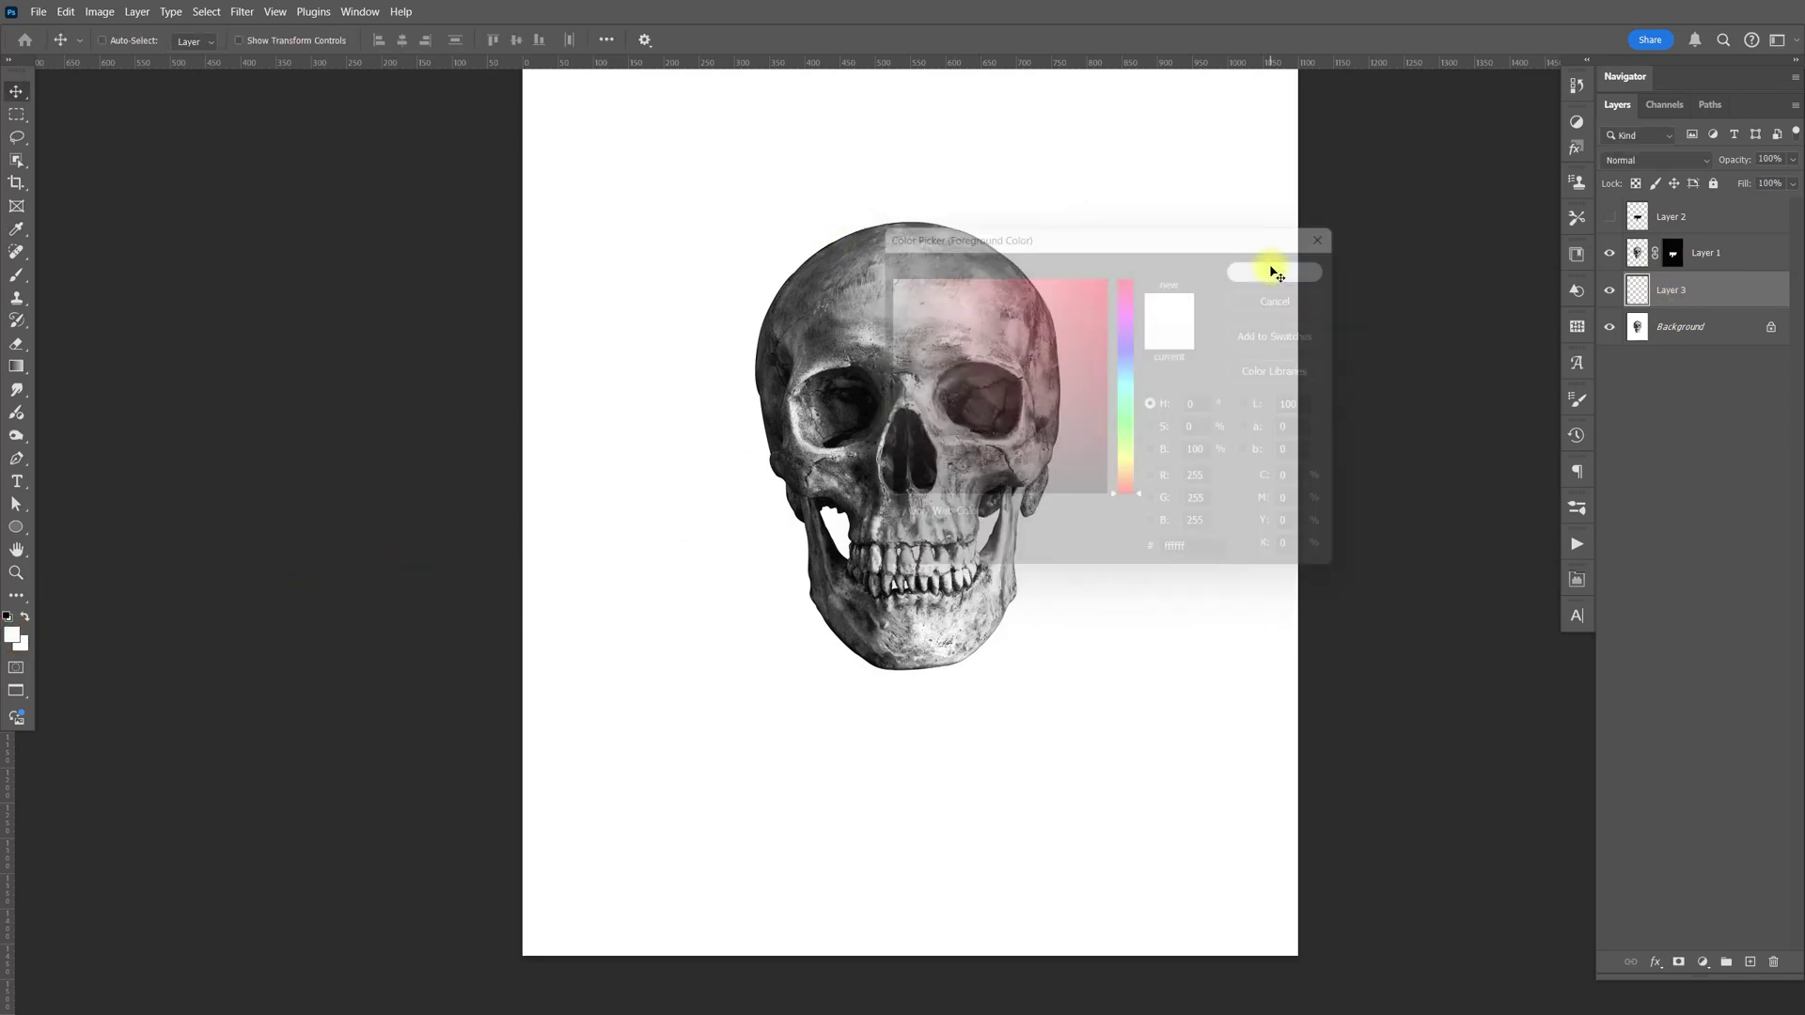
{"action": "key", "text": "alt+BackSpace"}
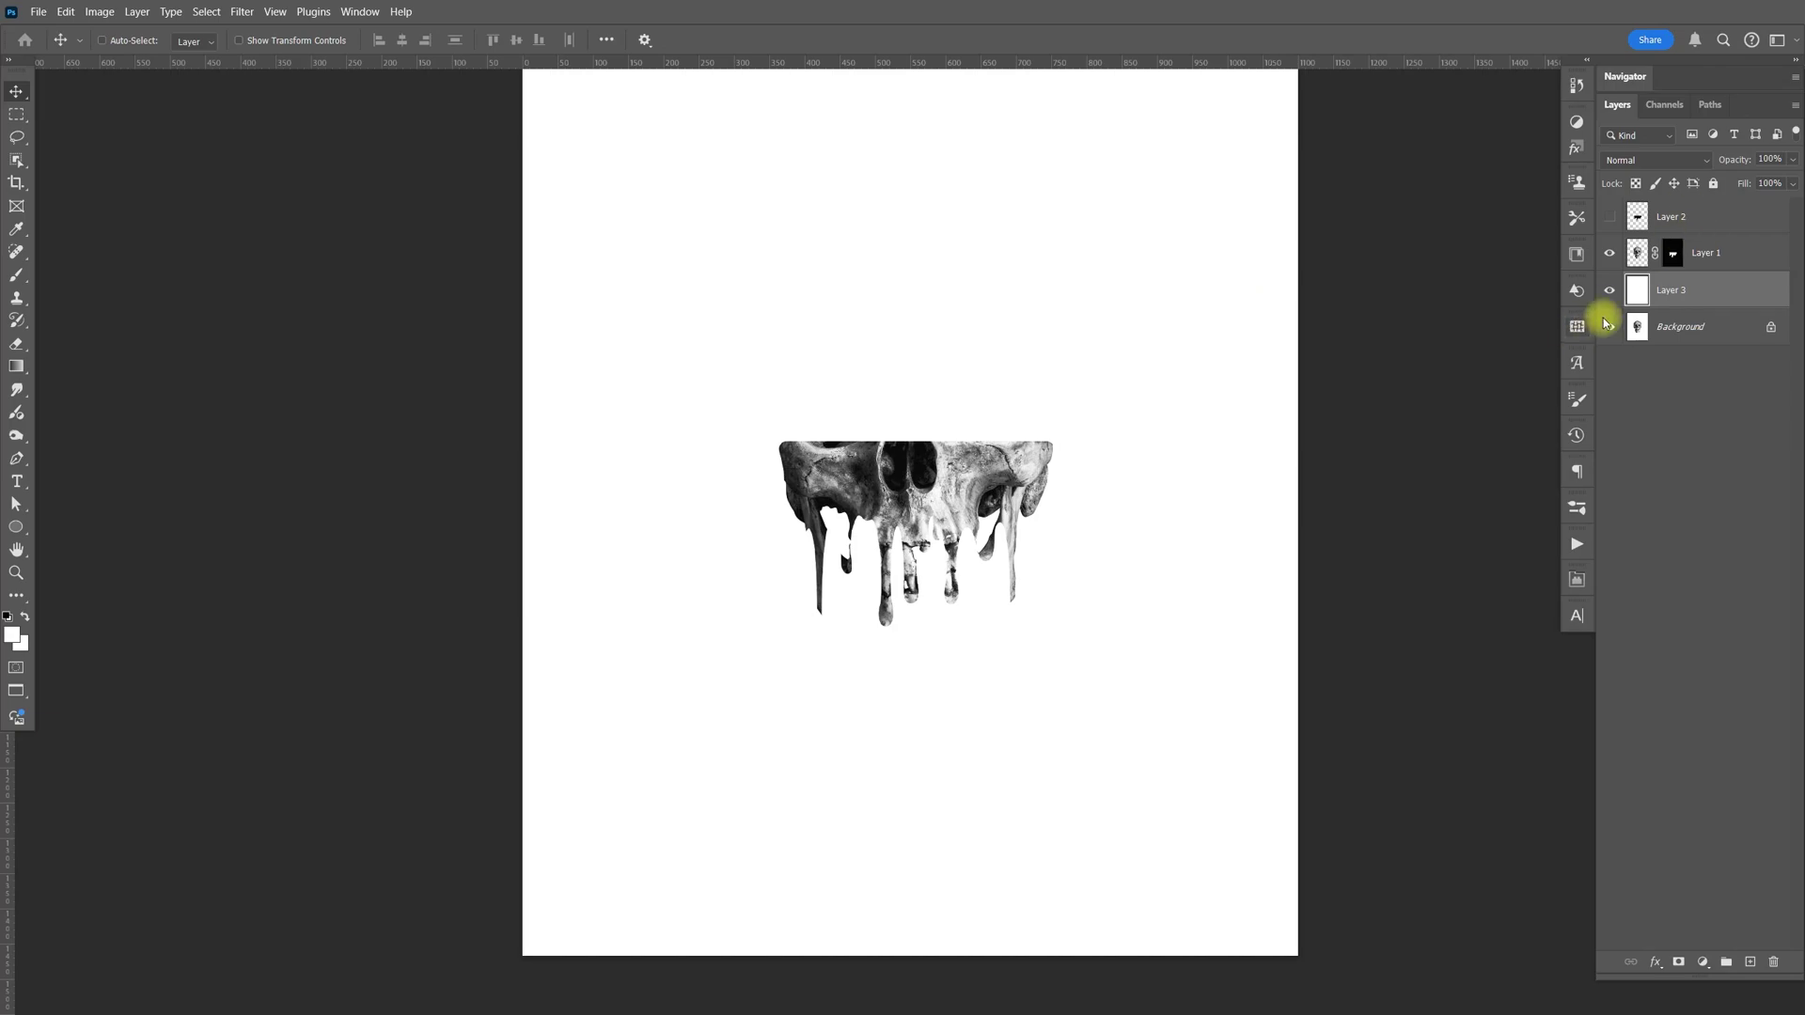
{"action": "left_click", "coordinate": [1671, 260]}
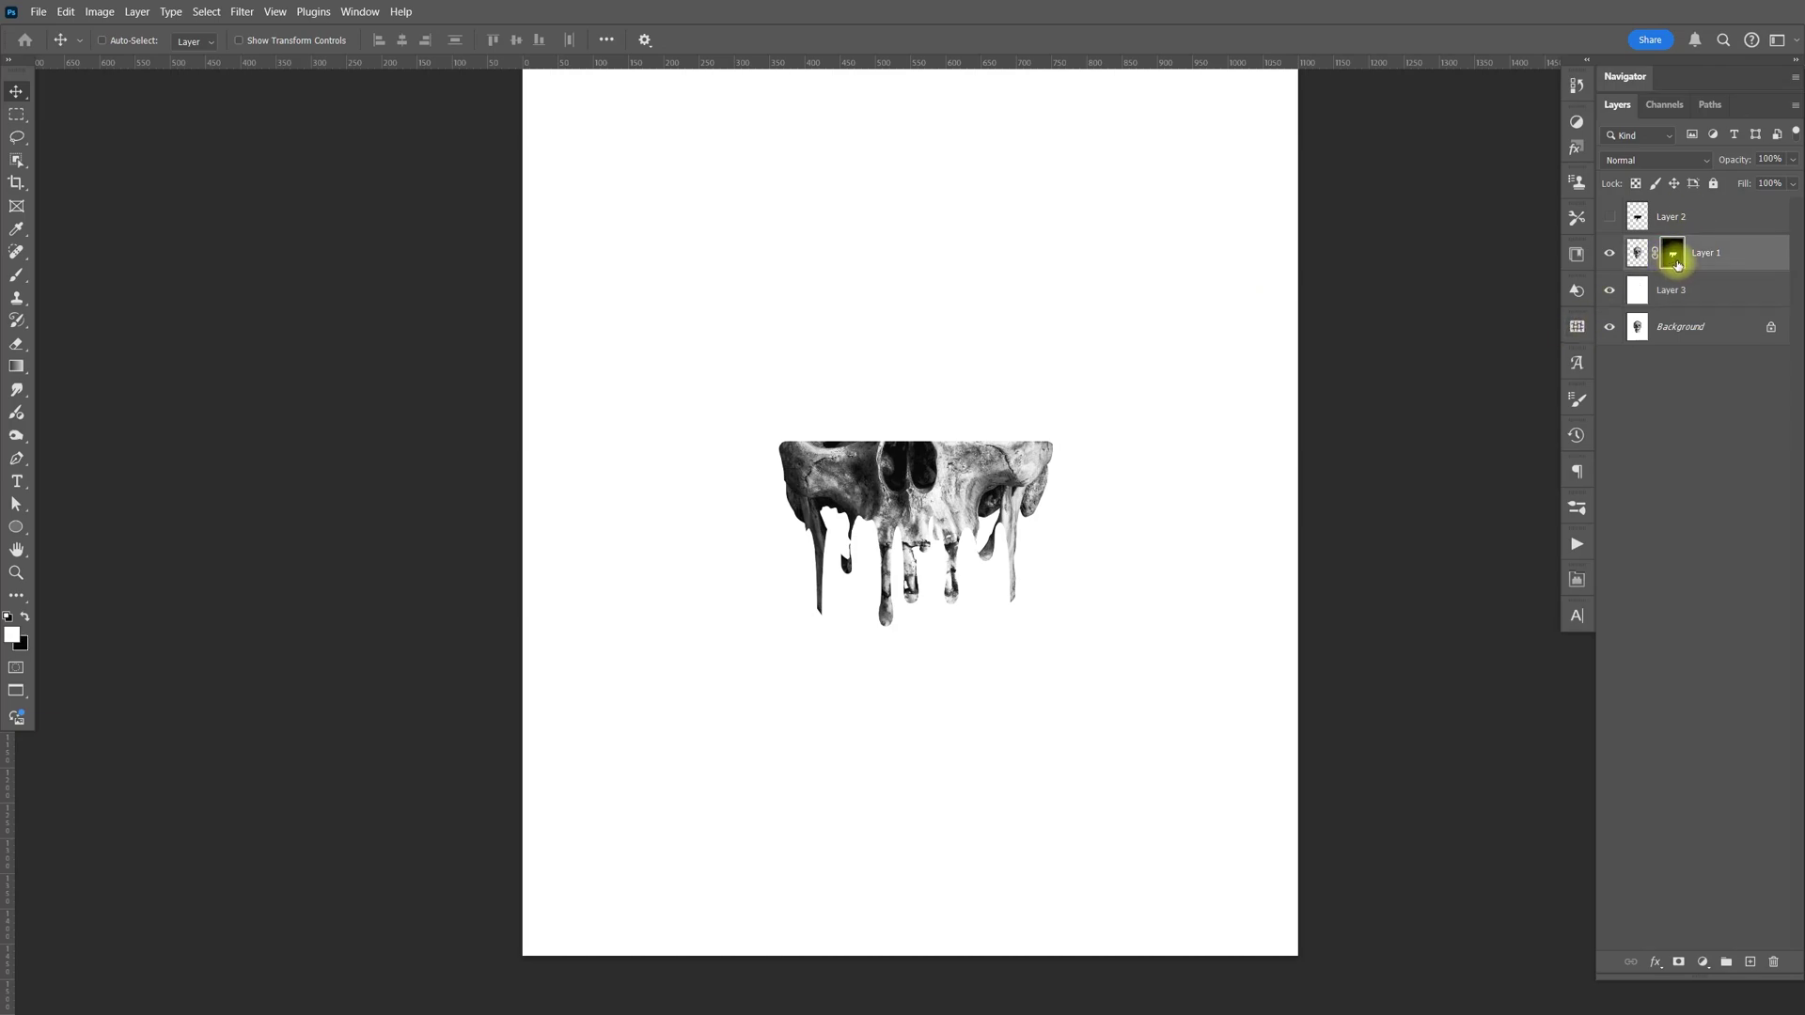
Step: Paint white on Layer 1's mask with a 100%-hardness brush to restore the skull top
{"action": "key", "text": "b"}
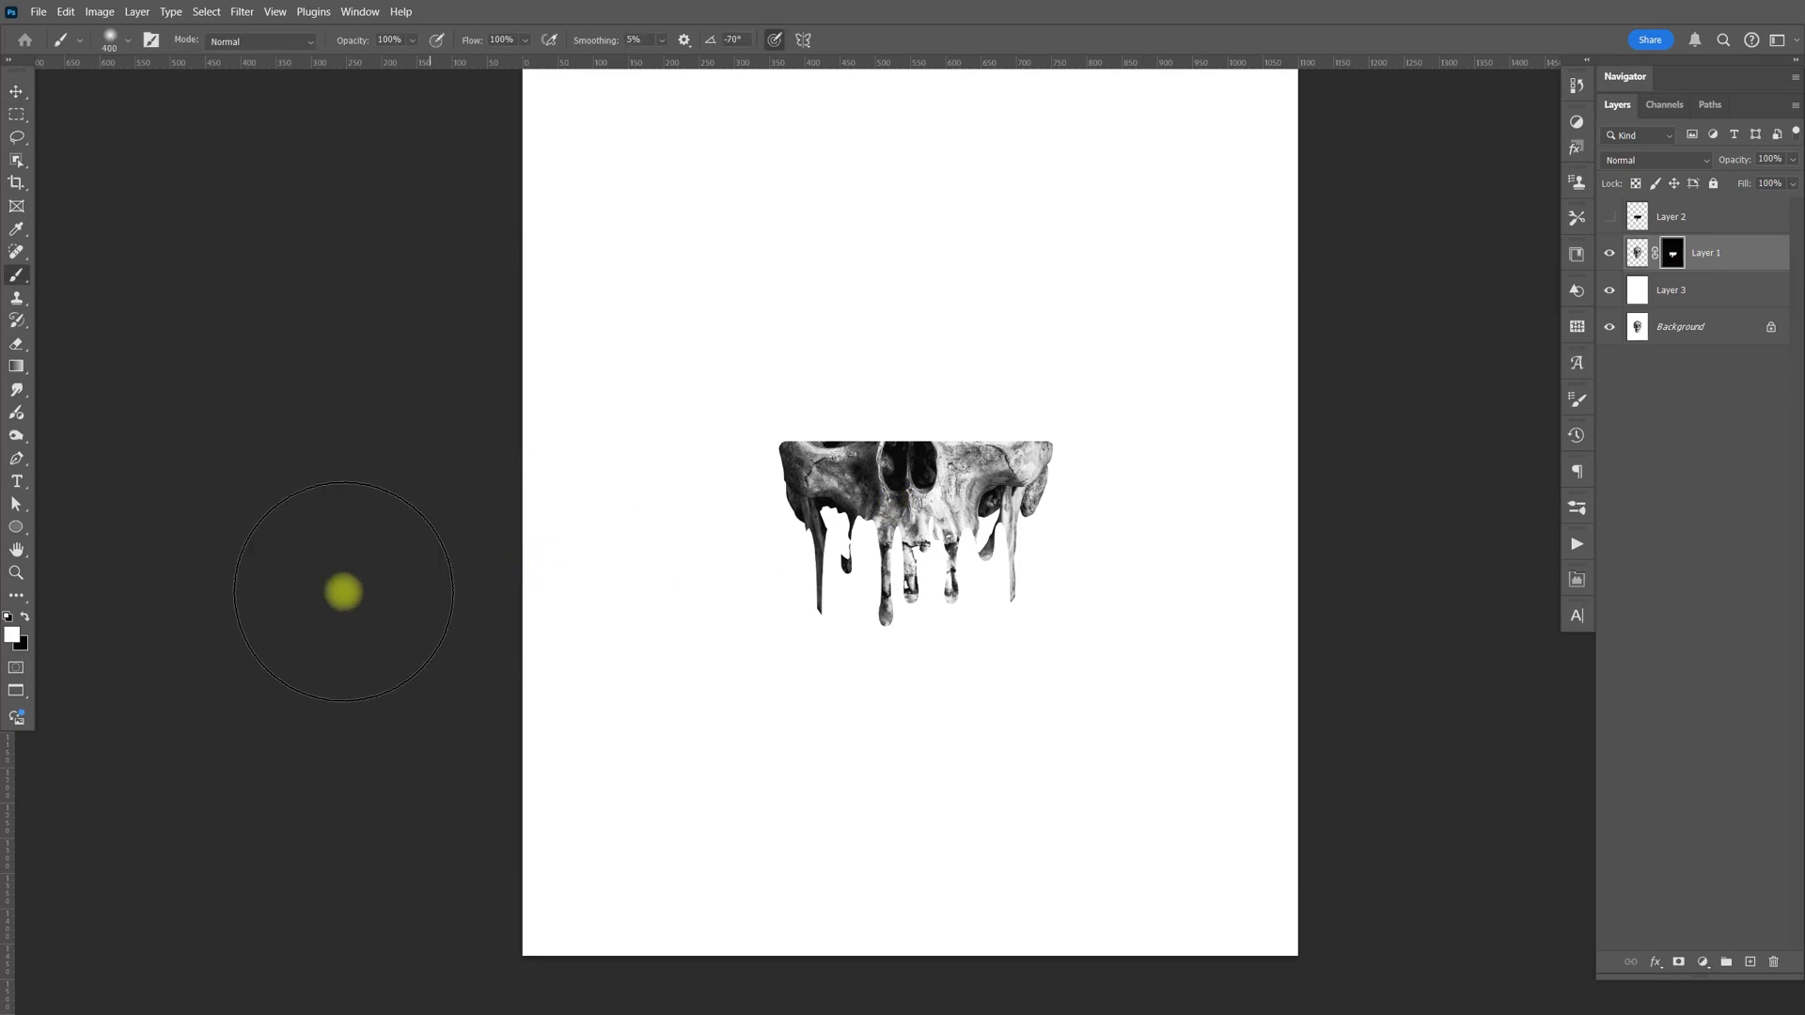
{"action": "left_click", "coordinate": [12, 636]}
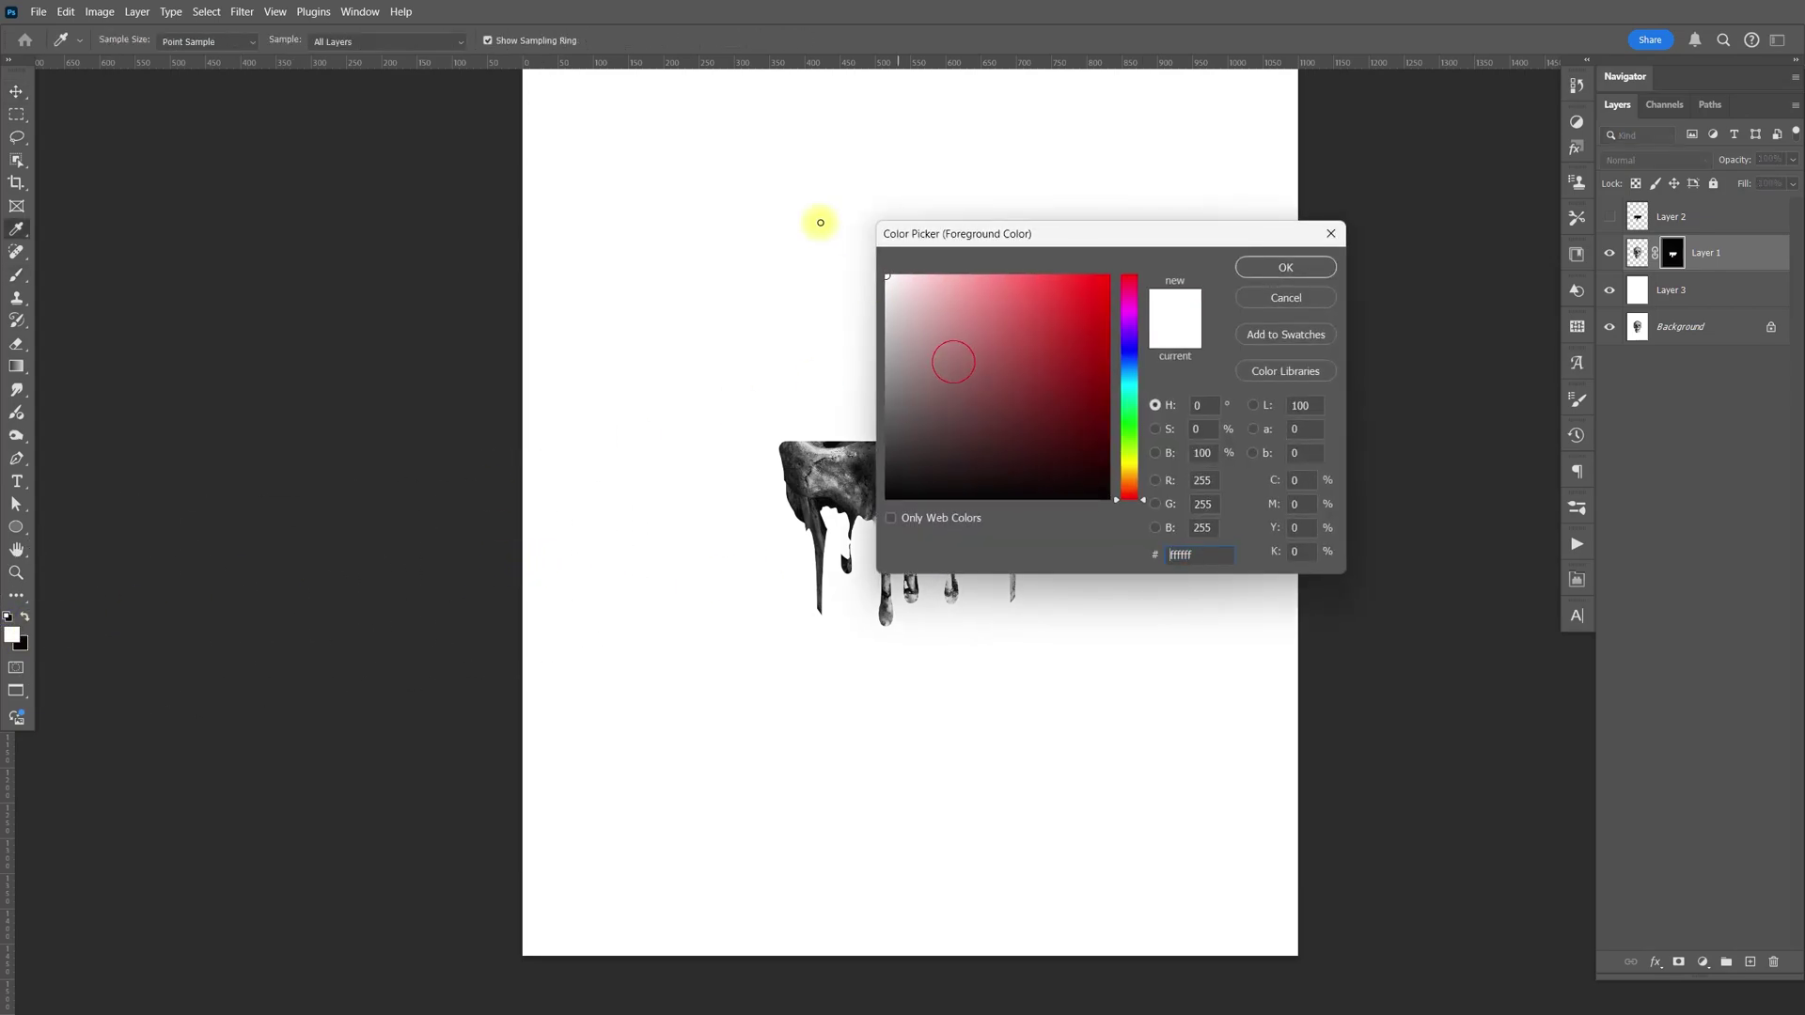
{"action": "left_click", "coordinate": [1273, 266]}
{"action": "left_click", "coordinate": [110, 42]}
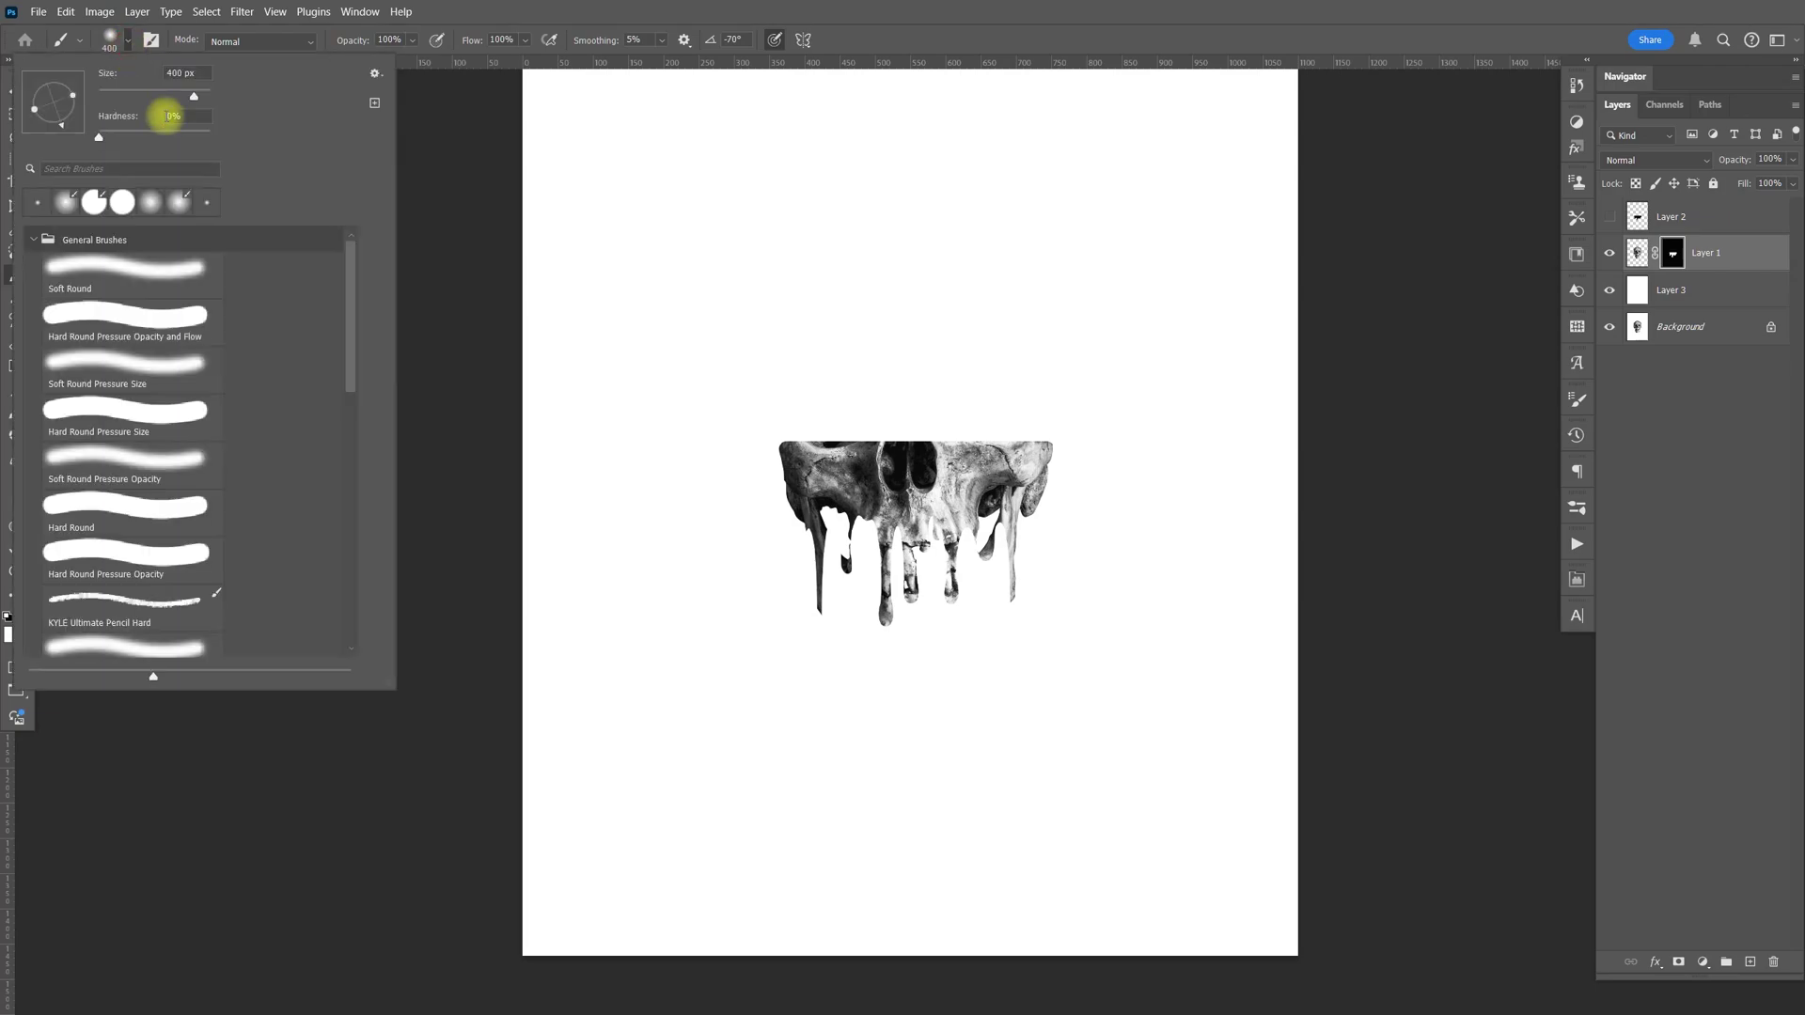
{"action": "key", "text": "Tab"}
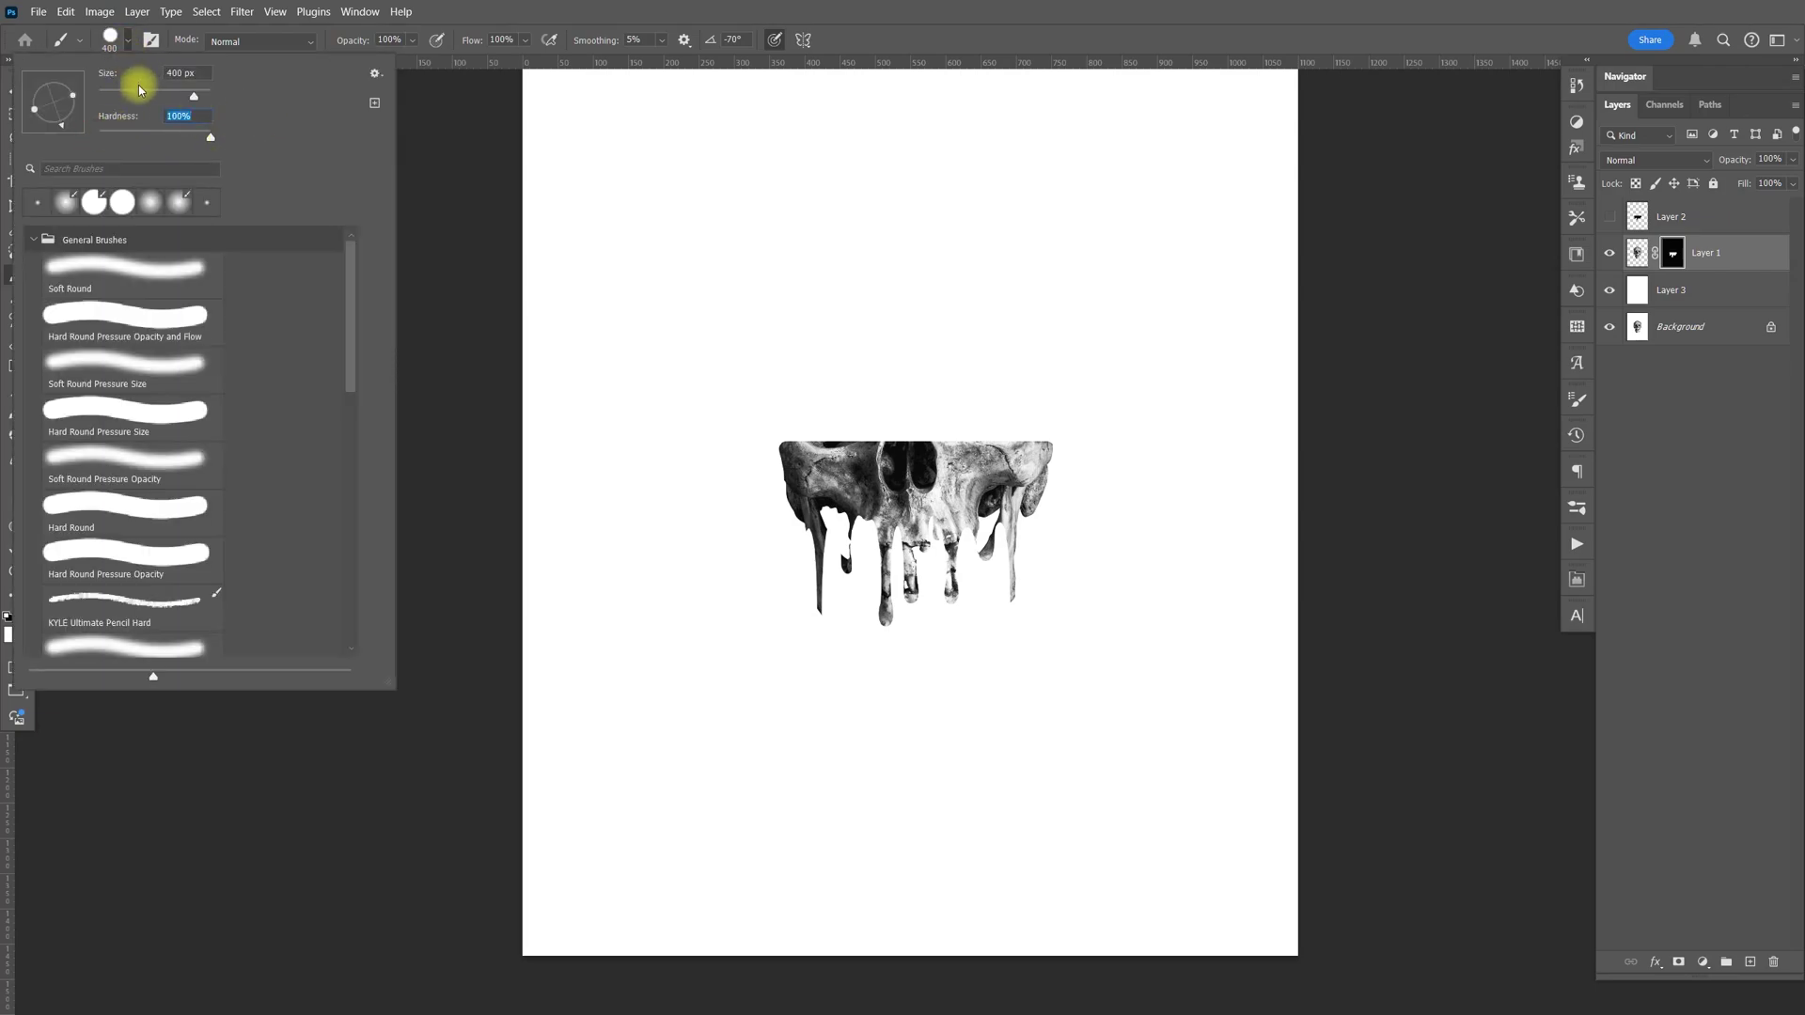
{"action": "left_click", "coordinate": [109, 42]}
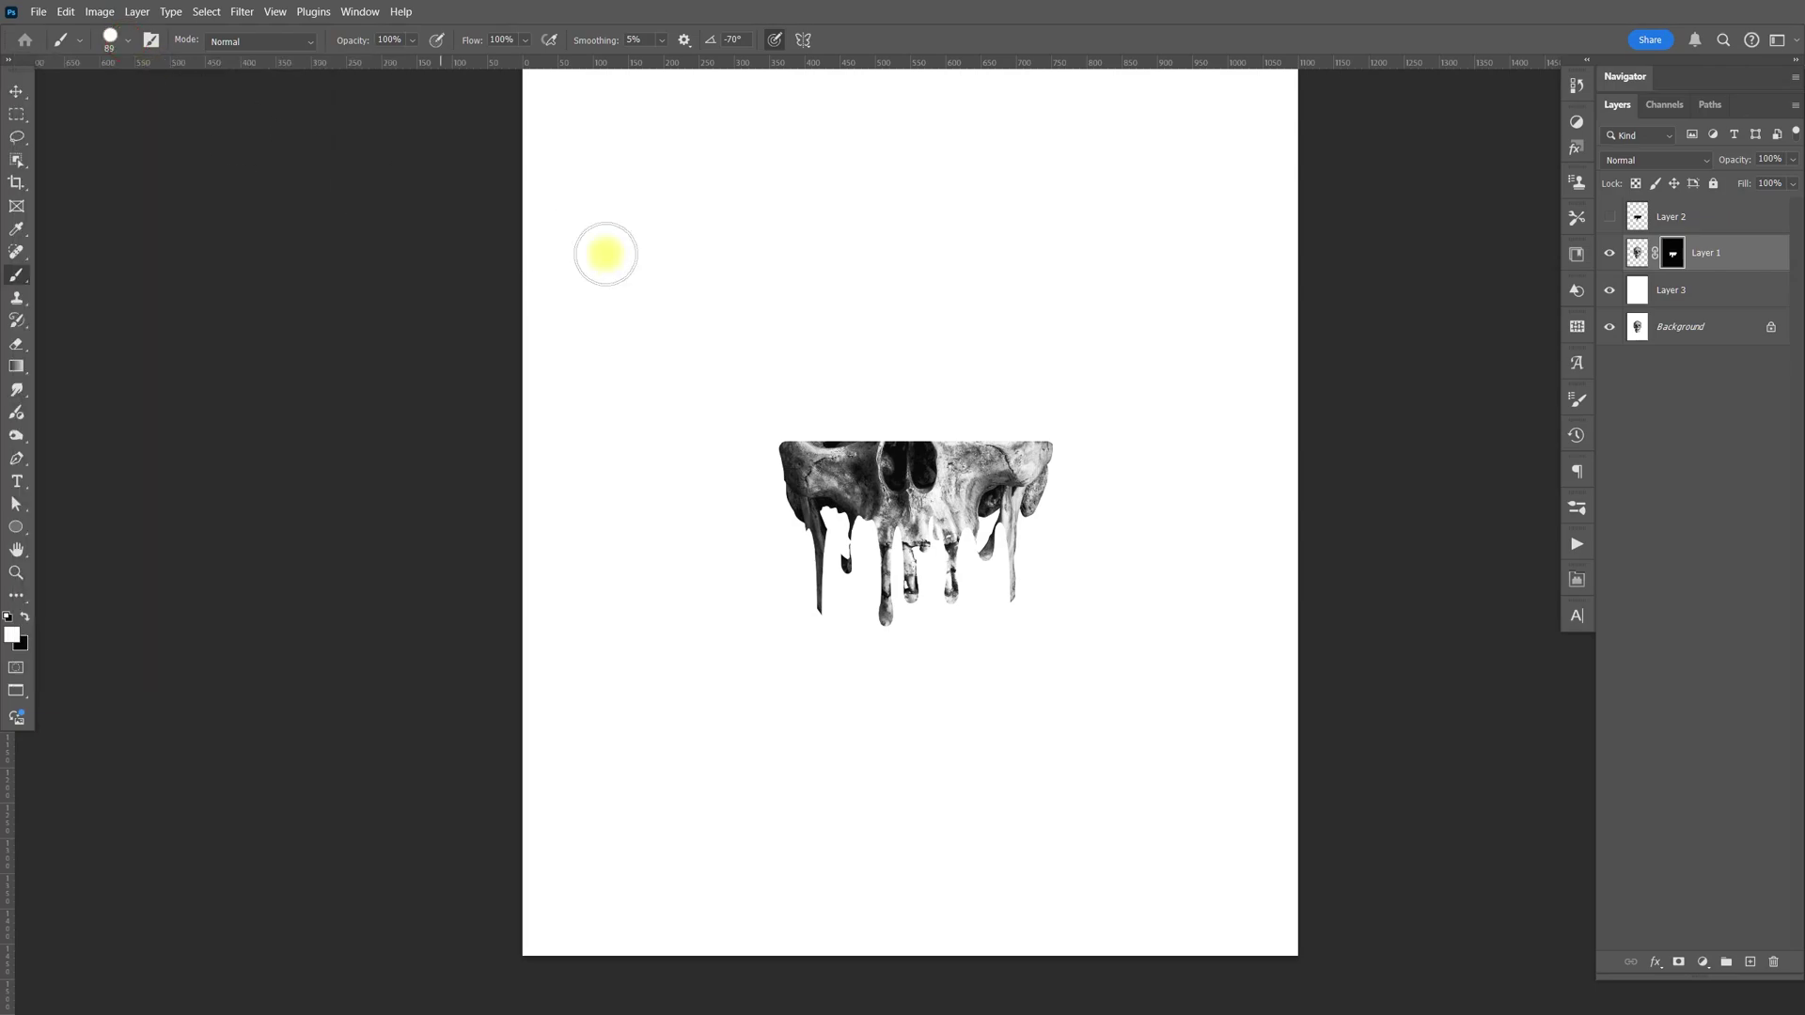
{"action": "mouse_move", "coordinate": [797, 419]}
{"action": "left_mouse_down"}
{"action": "mouse_move", "coordinate": [807, 284]}
{"action": "mouse_move", "coordinate": [966, 232]}
{"action": "mouse_move", "coordinate": [948, 241]}
{"action": "mouse_move", "coordinate": [1030, 287]}
{"action": "mouse_move", "coordinate": [1052, 428]}
{"action": "mouse_move", "coordinate": [852, 427]}
{"action": "mouse_move", "coordinate": [832, 324]}
{"action": "mouse_move", "coordinate": [843, 340]}
{"action": "mouse_move", "coordinate": [954, 307]}
{"action": "mouse_move", "coordinate": [1015, 383]}
{"action": "mouse_move", "coordinate": [895, 374]}
{"action": "mouse_move", "coordinate": [902, 394]}
{"action": "mouse_move", "coordinate": [861, 367]}
{"action": "mouse_move", "coordinate": [795, 381]}
{"action": "mouse_move", "coordinate": [791, 451]}
{"action": "mouse_move", "coordinate": [825, 397]}
{"action": "mouse_move", "coordinate": [1020, 375]}
{"action": "mouse_move", "coordinate": [1052, 444]}
{"action": "mouse_move", "coordinate": [1008, 309]}
{"action": "mouse_move", "coordinate": [1016, 364]}
{"action": "mouse_move", "coordinate": [899, 289]}
{"action": "mouse_move", "coordinate": [774, 438]}
{"action": "mouse_move", "coordinate": [792, 280]}
{"action": "mouse_move", "coordinate": [949, 231]}
{"action": "mouse_move", "coordinate": [1023, 321]}
{"action": "mouse_move", "coordinate": [1059, 382]}
{"action": "left_mouse_up"}
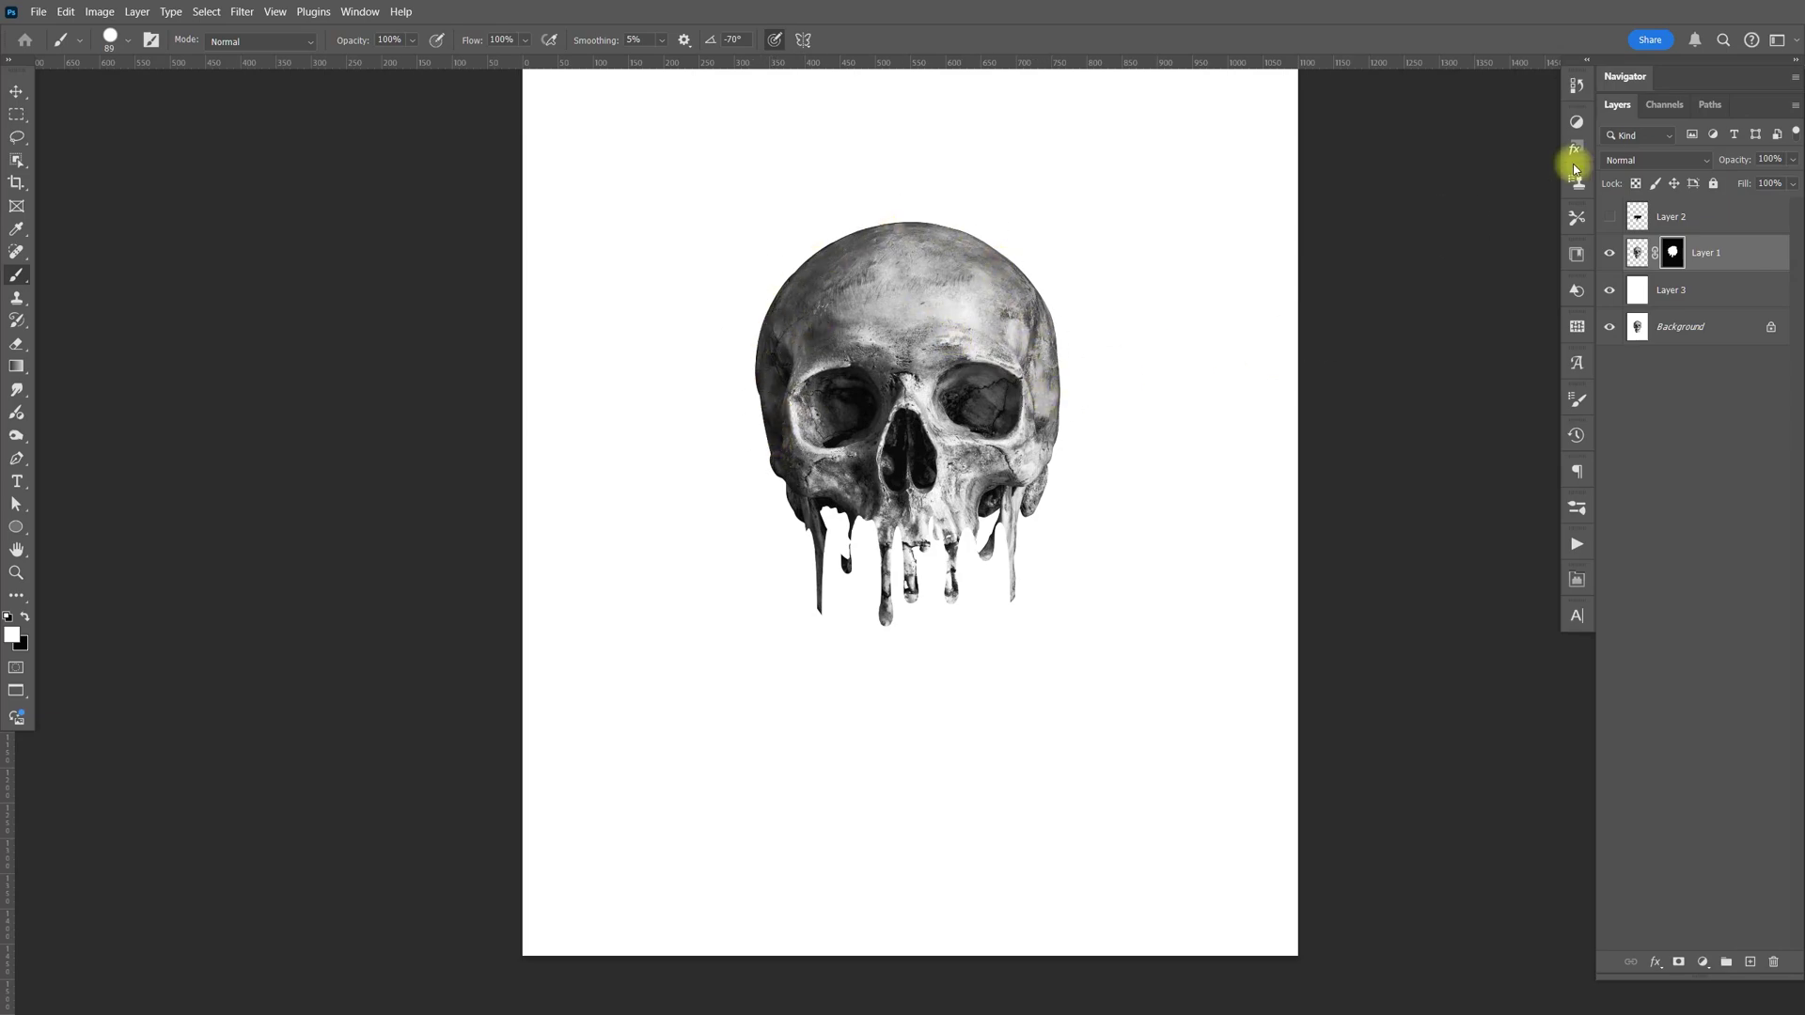
{"action": "left_click_drag", "start_coordinate": [18, 387], "coordinate": [73, 407]}
{"action": "left_click", "coordinate": [83, 423]}
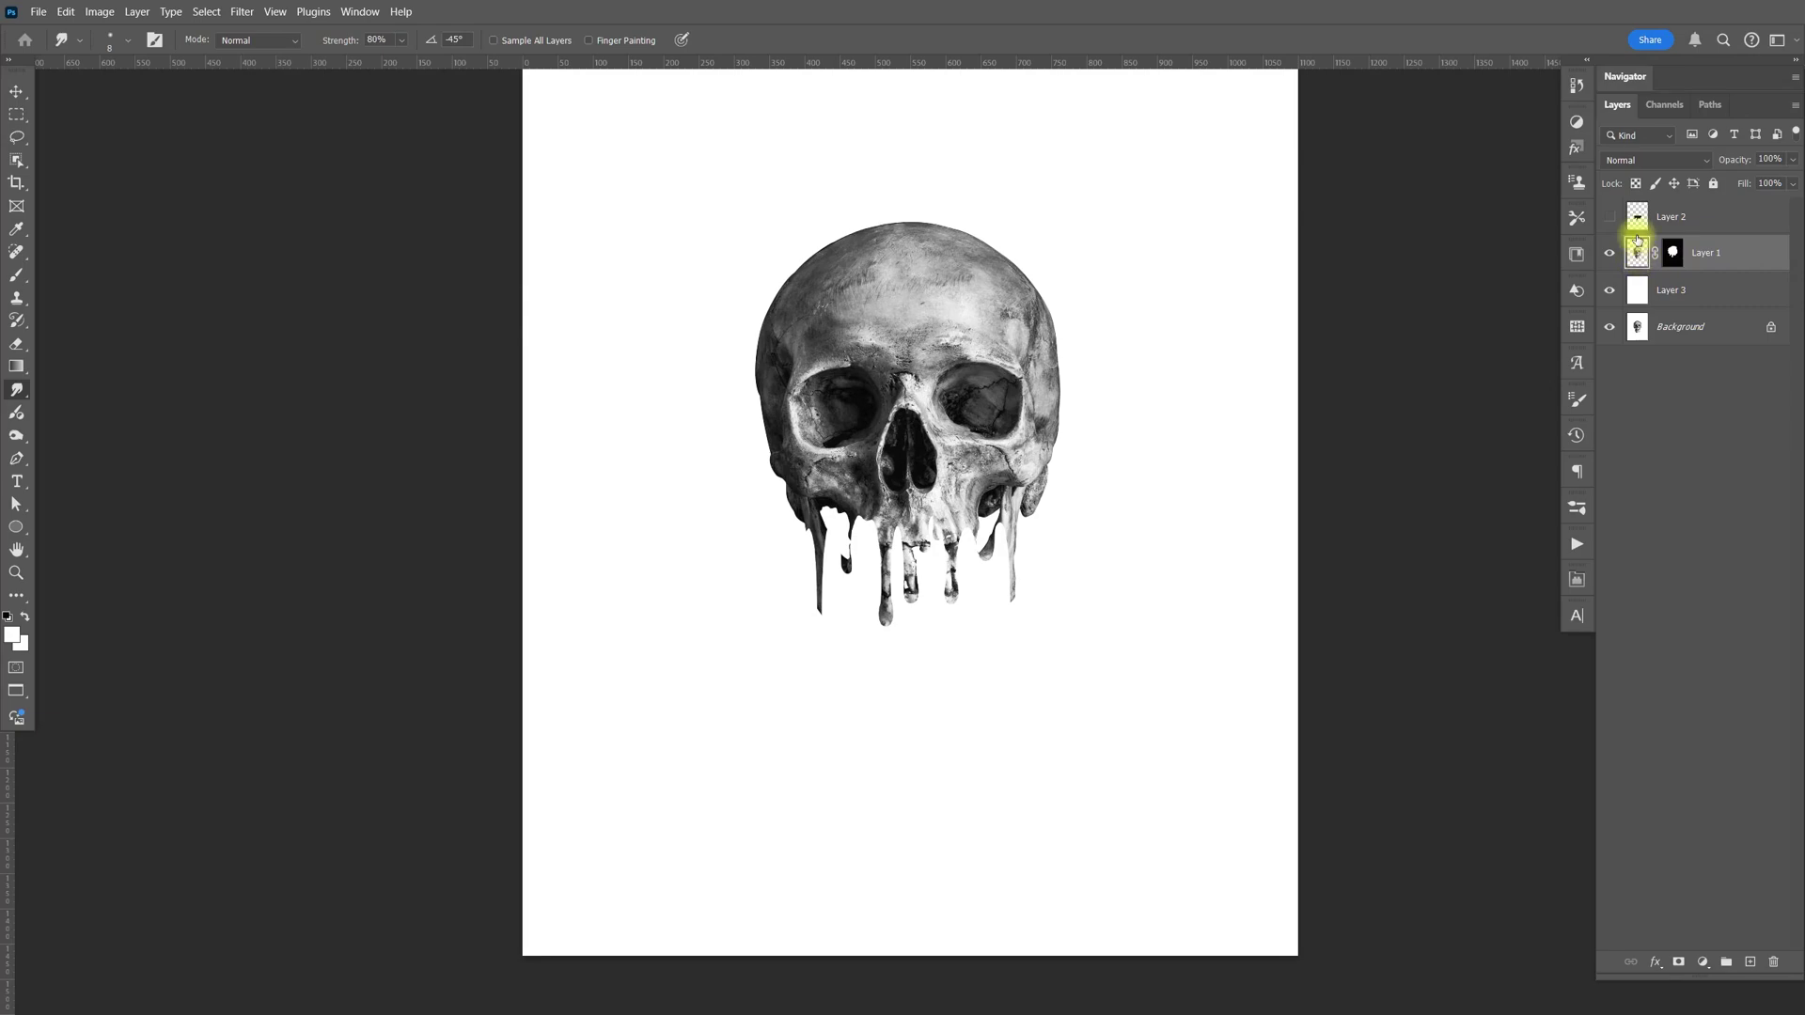
Step: Zoom into the left drips, compare with the drip reference, and smudge the left edge at 80% strength
{"action": "scroll", "coordinate": [931, 600], "scroll_direction": "up", "scroll_amount": 5}
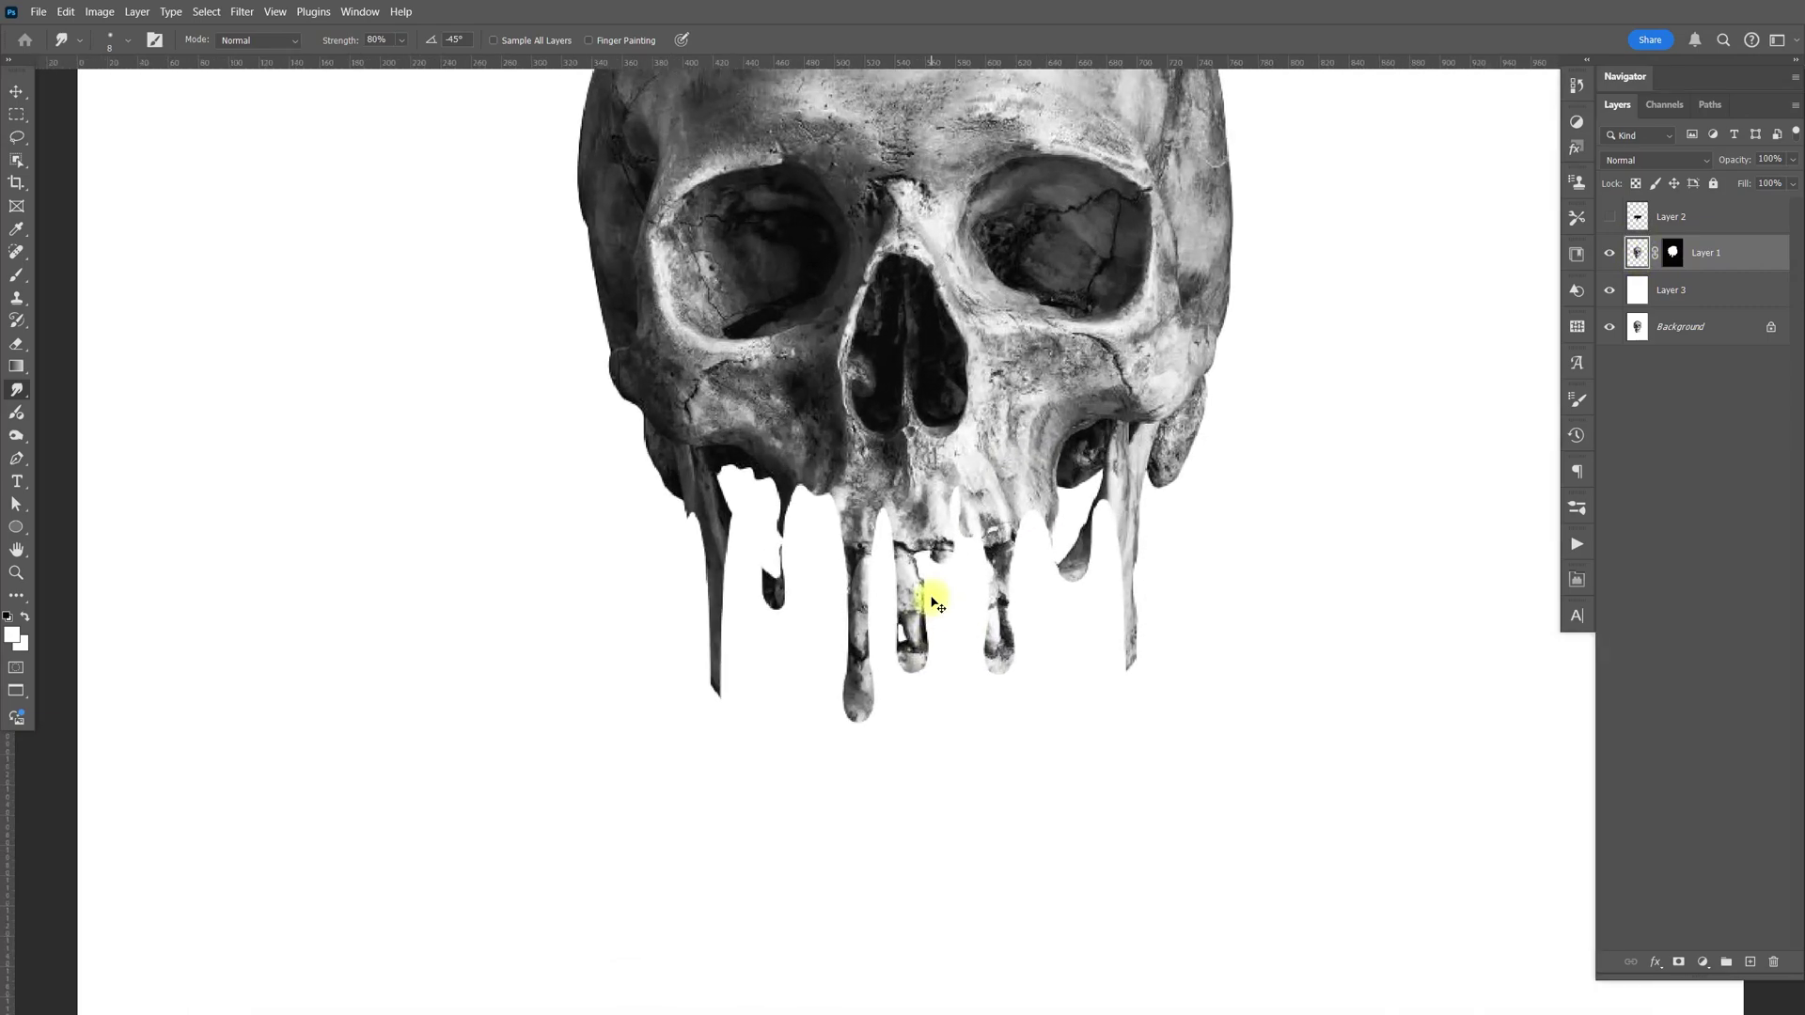
{"action": "left_click_drag", "start_coordinate": [1186, 395], "coordinate": [1241, 375]}
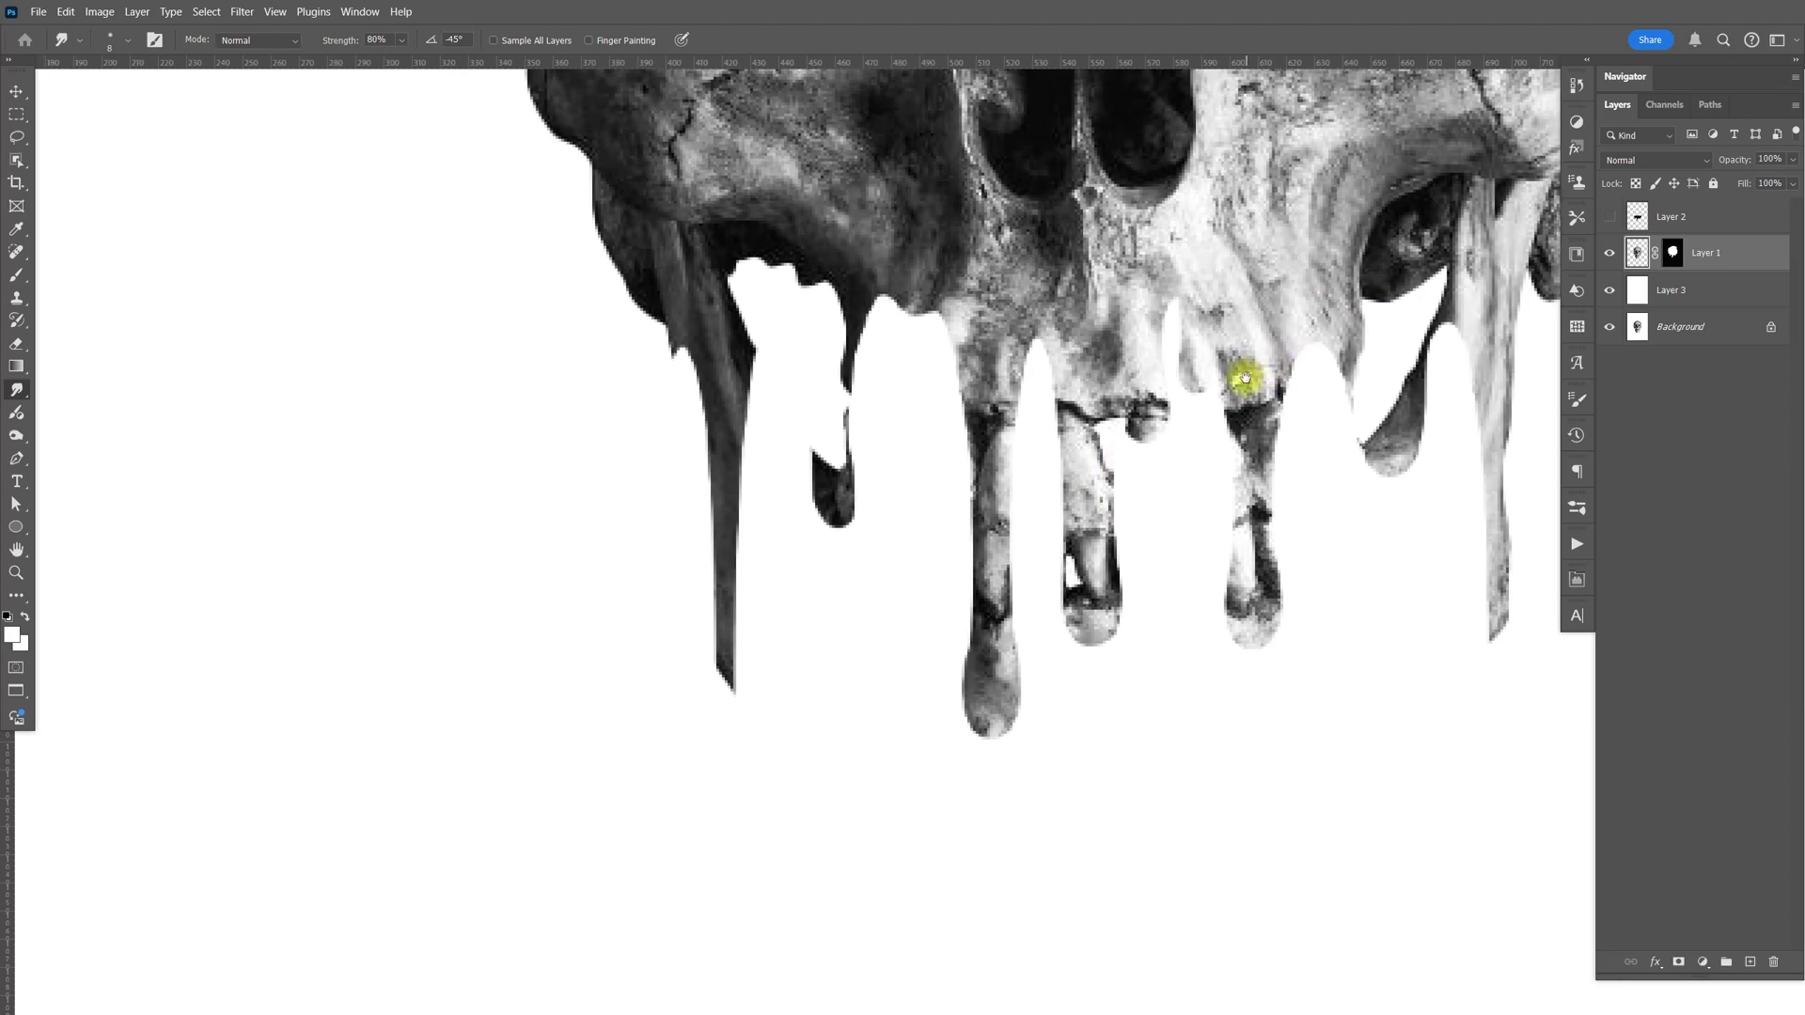
{"action": "left_click", "coordinate": [1610, 219]}
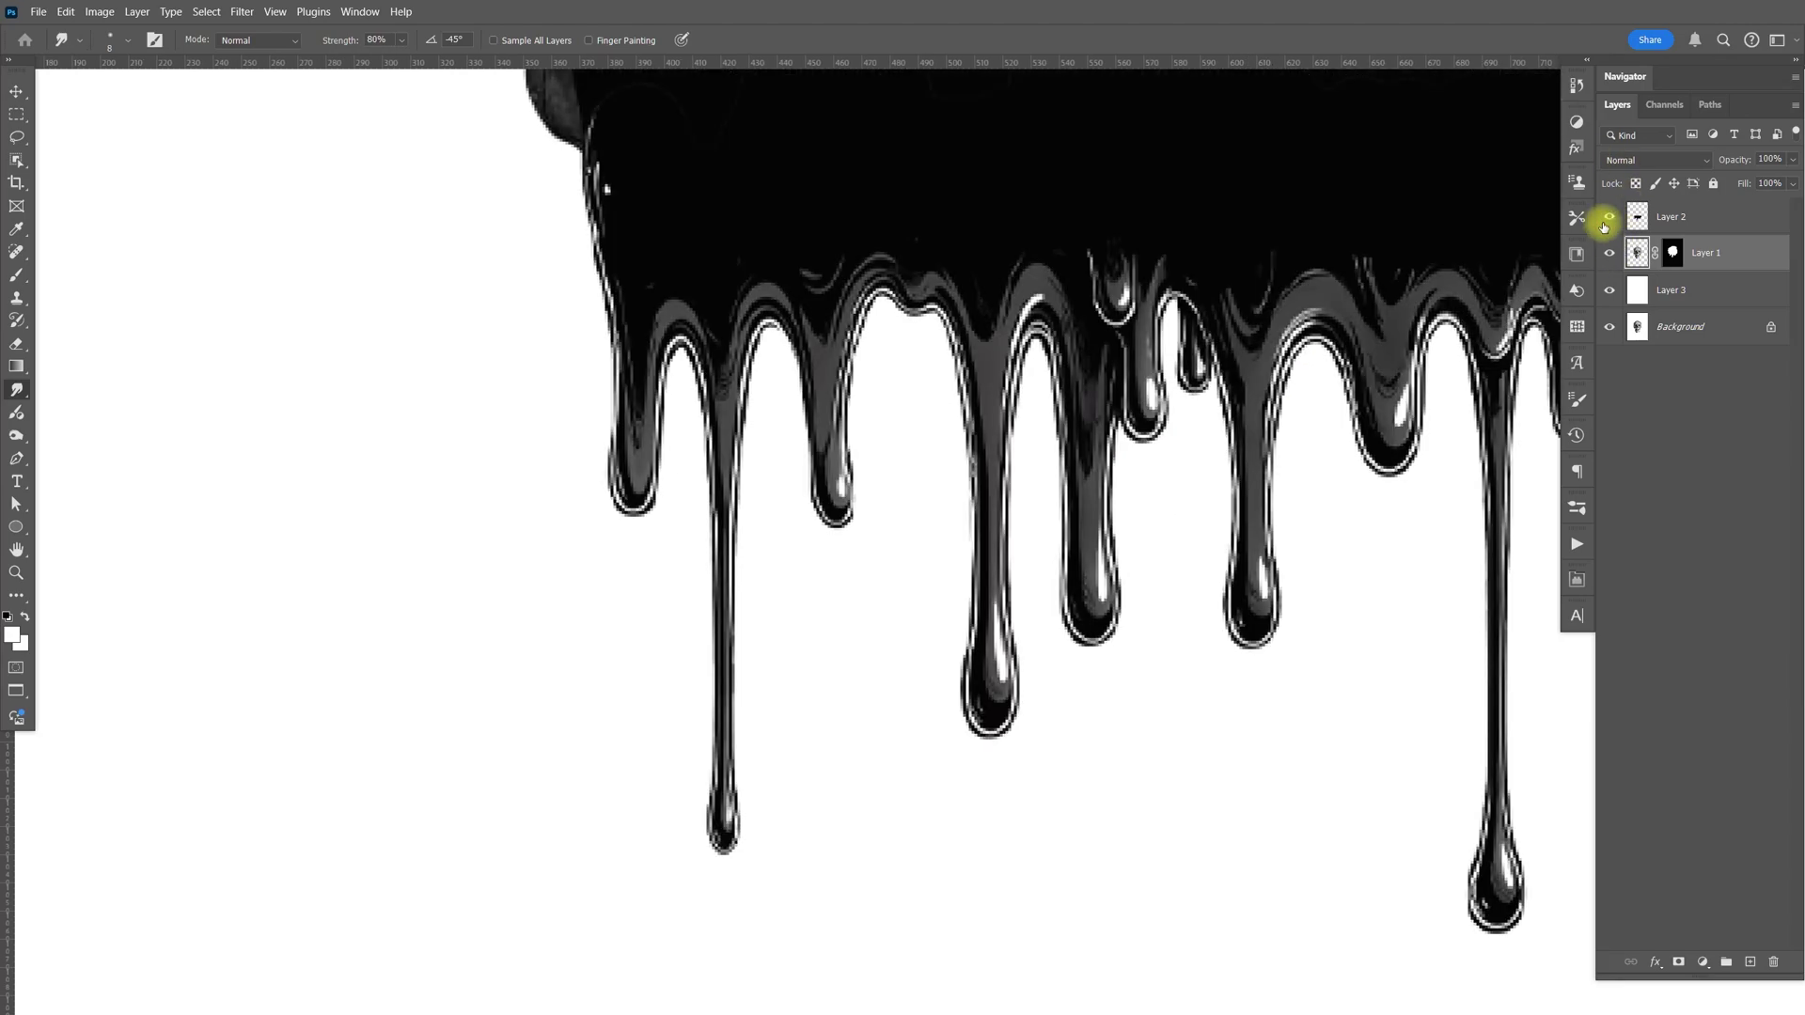
{"action": "left_click", "coordinate": [1611, 218]}
{"action": "left_click", "coordinate": [1611, 218]}
{"action": "left_click", "coordinate": [1611, 219]}
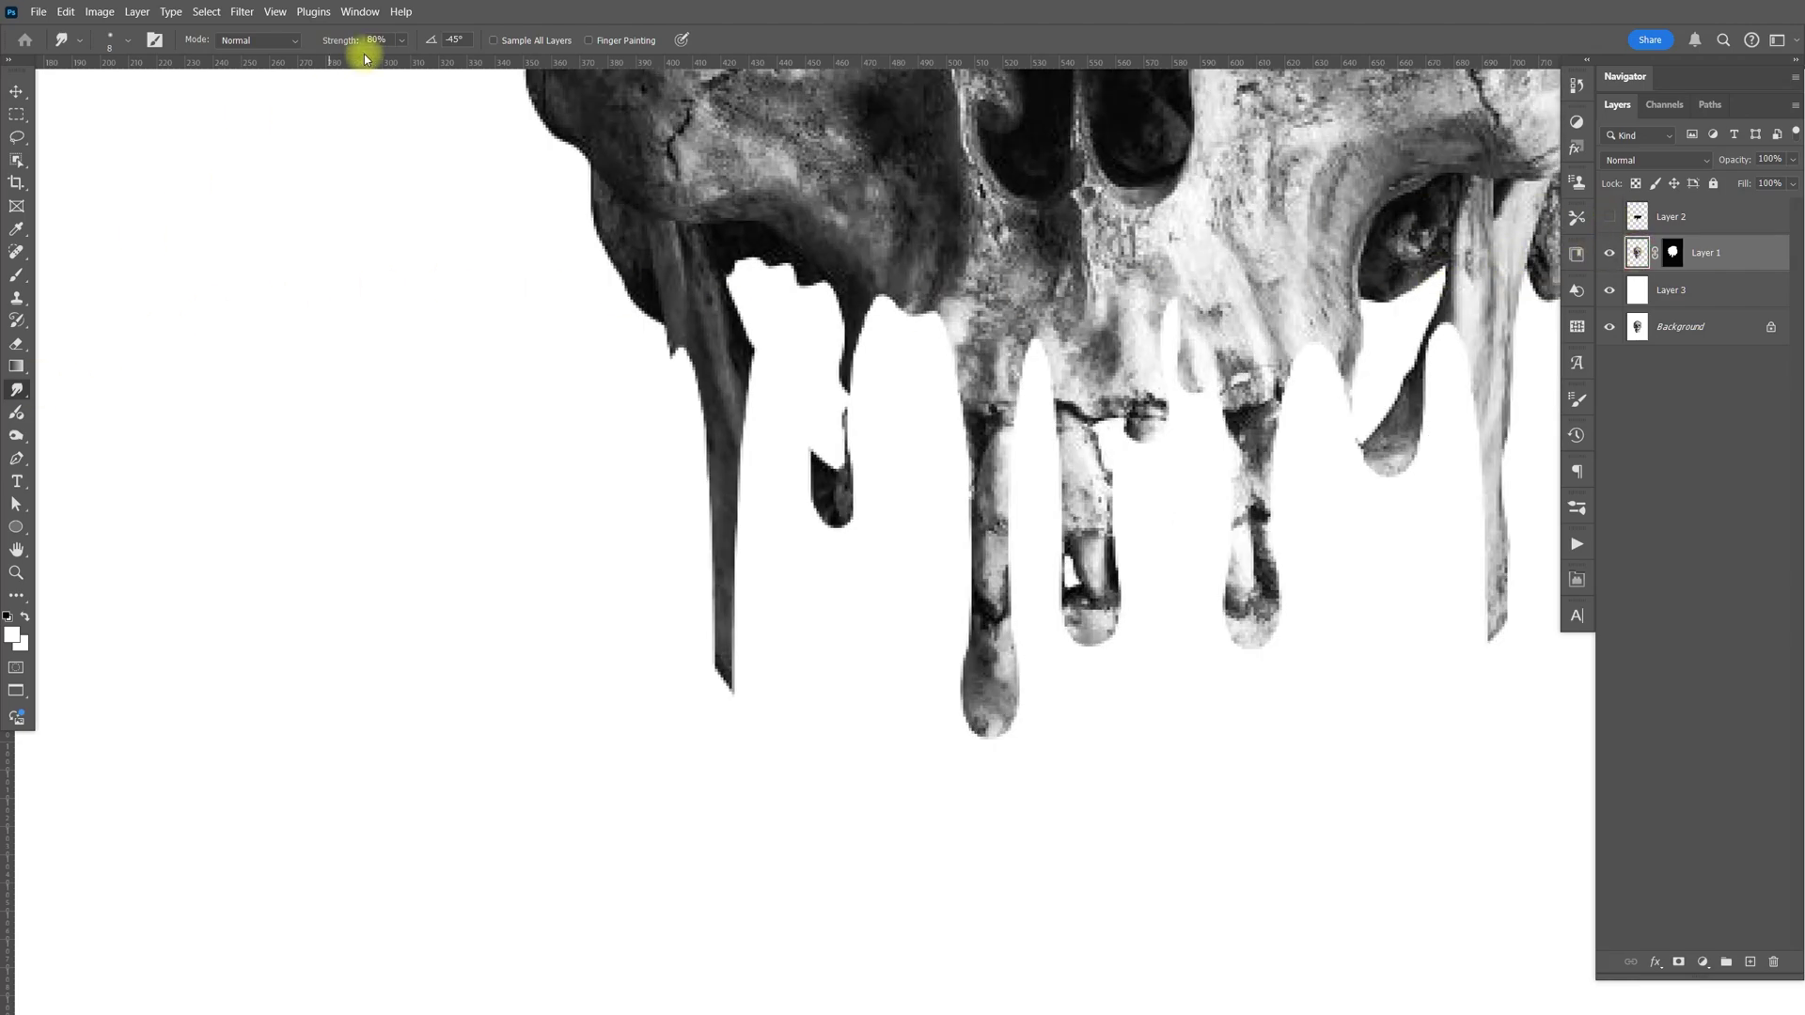
{"action": "left_click", "coordinate": [392, 41]}
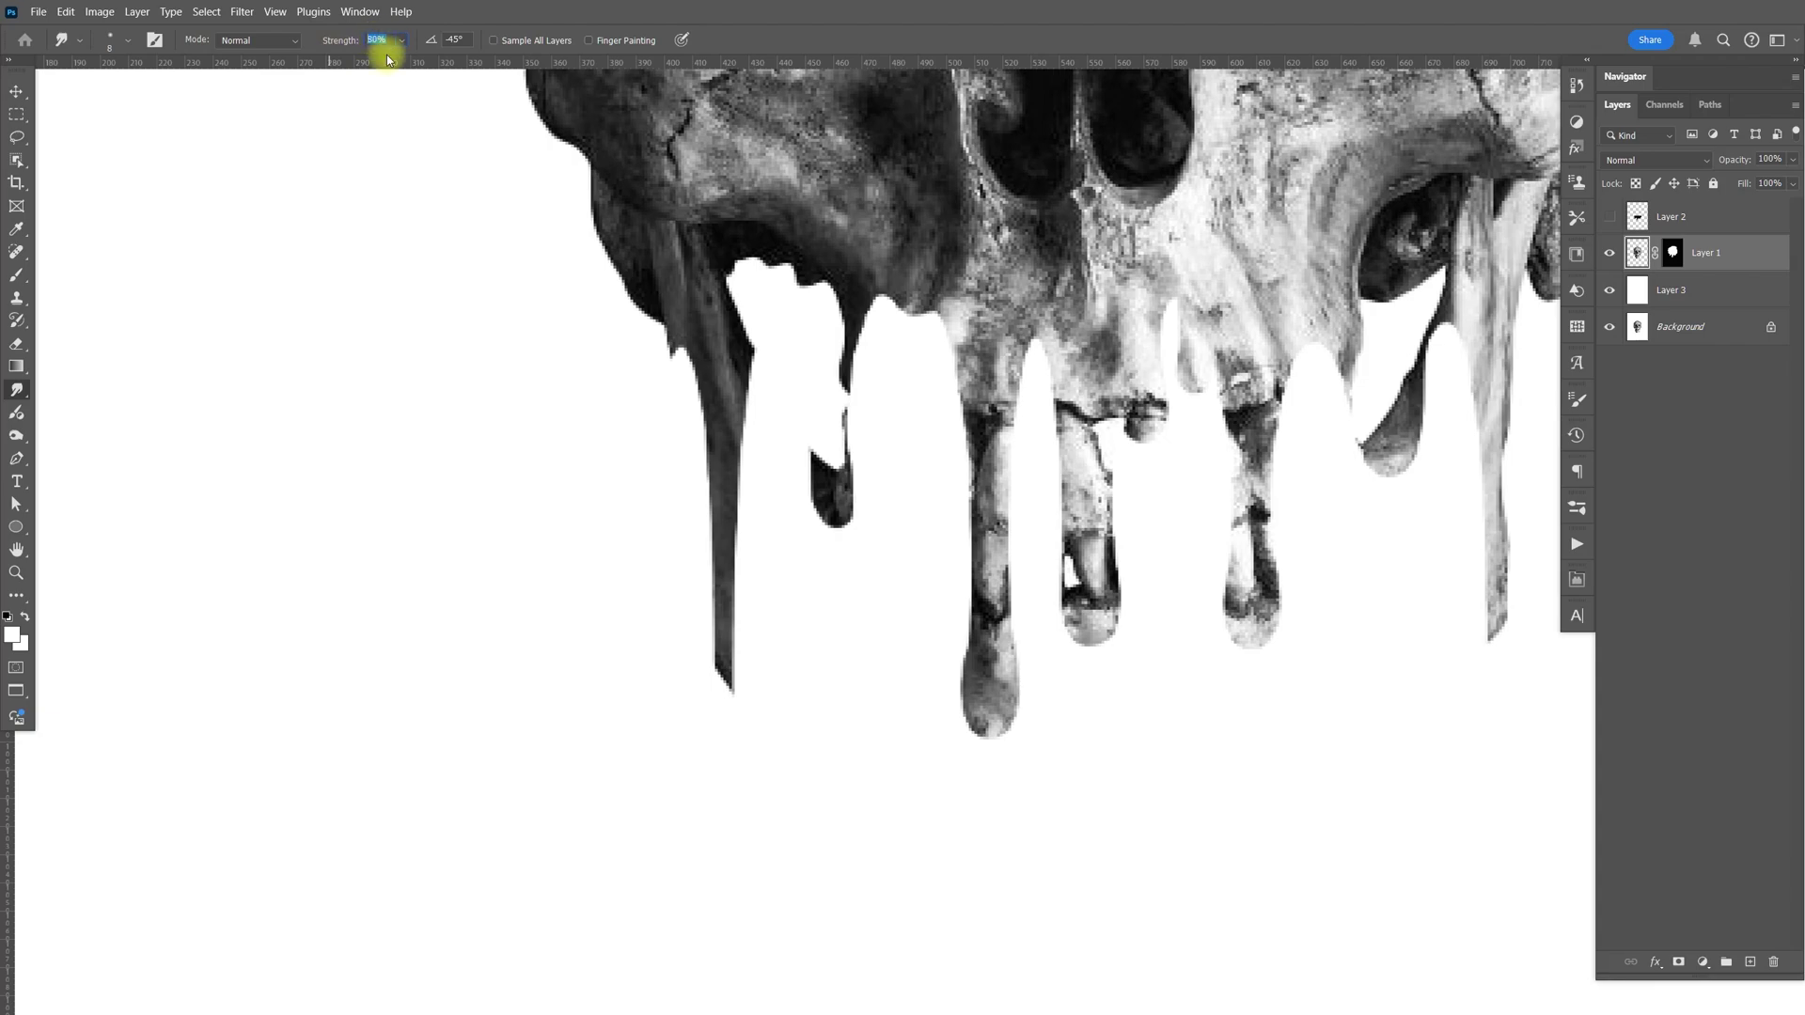
{"action": "left_click_drag", "start_coordinate": [609, 228], "coordinate": [650, 471]}
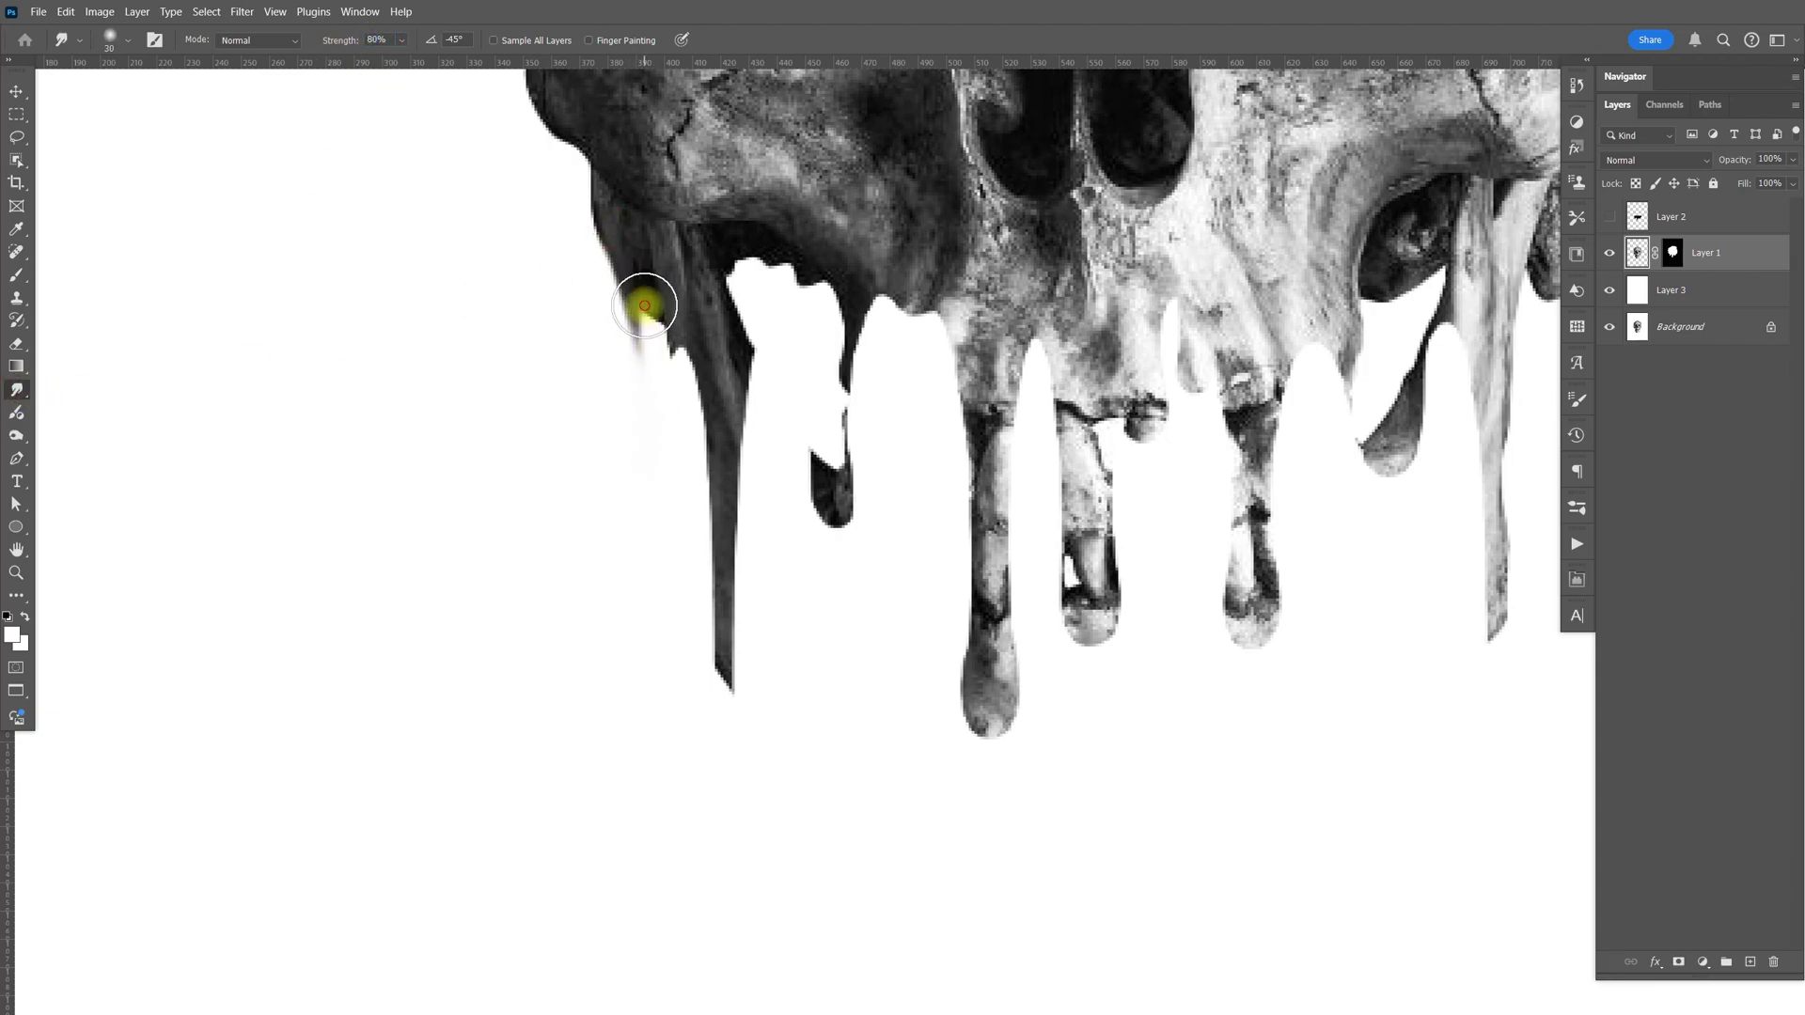
Step: Smudge the left and central drips into long streaks with a teardrop tip
{"action": "left_click_drag", "start_coordinate": [644, 305], "coordinate": [633, 527]}
{"action": "left_click_drag", "start_coordinate": [629, 326], "coordinate": [584, 458]}
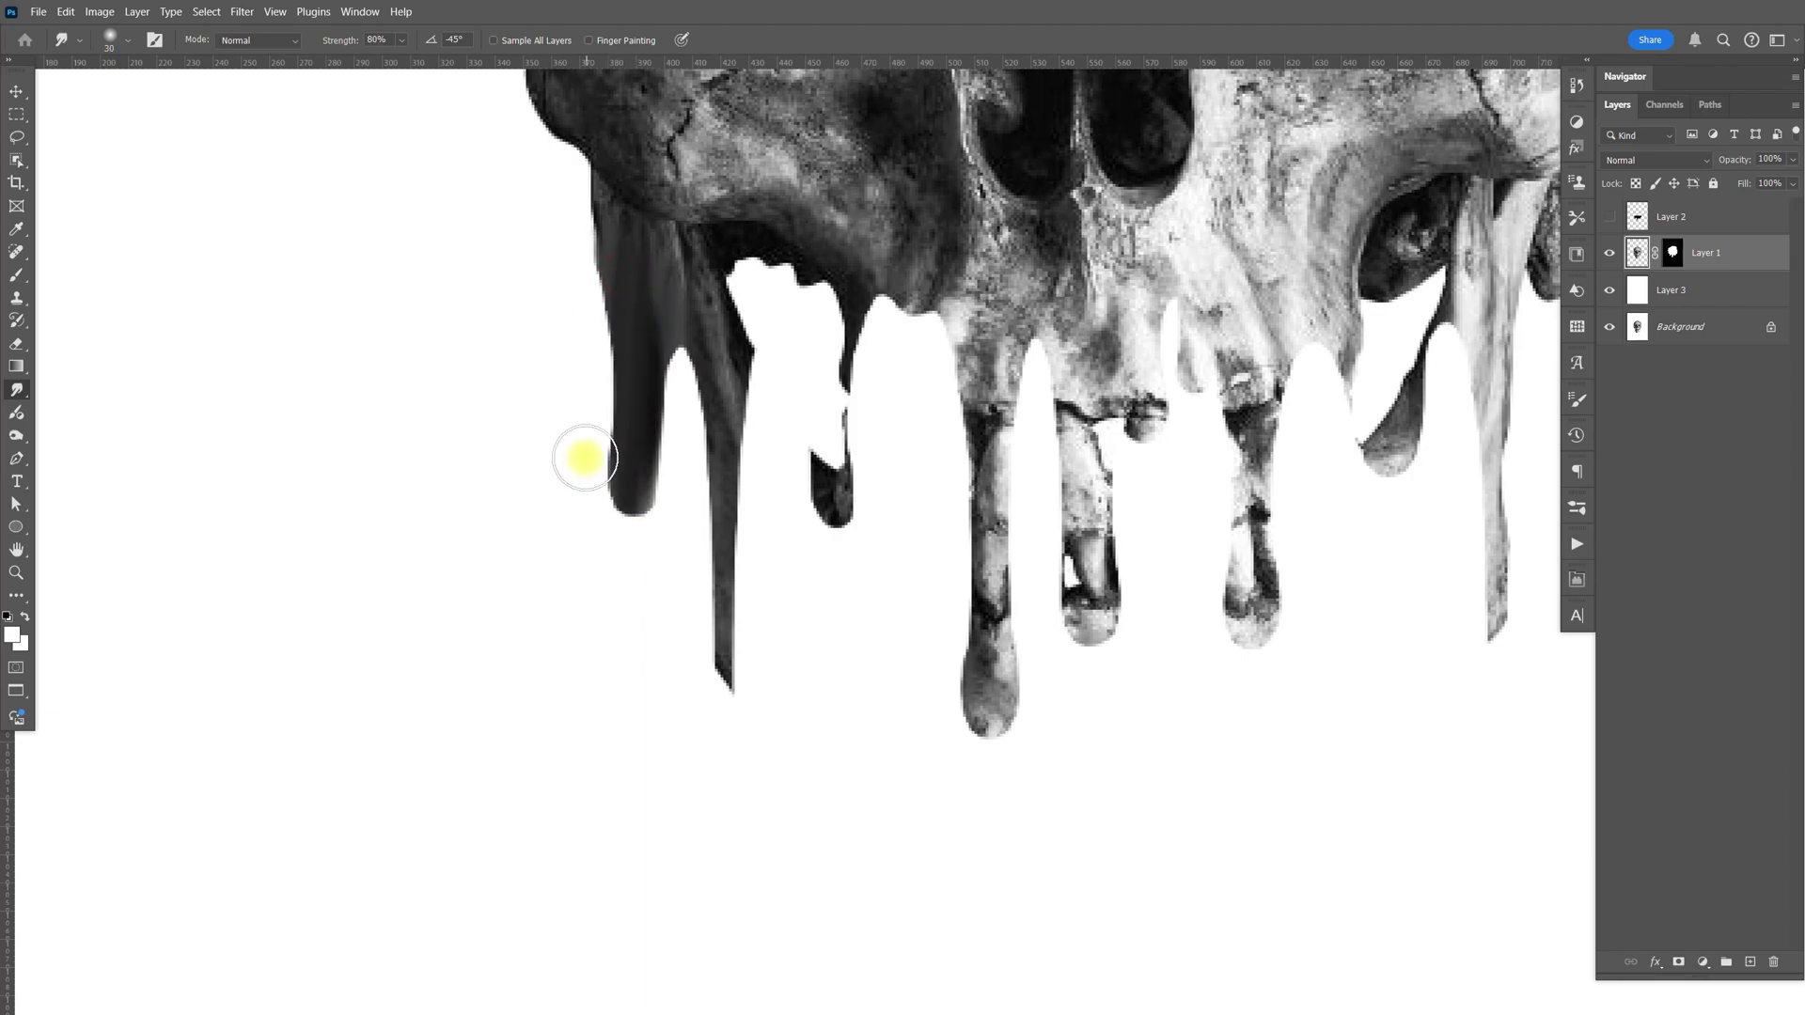
{"action": "left_click_drag", "start_coordinate": [717, 335], "coordinate": [735, 850]}
{"action": "left_click_drag", "start_coordinate": [734, 713], "coordinate": [717, 766]}
{"action": "mouse_move", "coordinate": [721, 258]}
{"action": "left_mouse_down"}
{"action": "mouse_move", "coordinate": [736, 352]}
{"action": "mouse_move", "coordinate": [737, 268]}
{"action": "mouse_move", "coordinate": [749, 364]}
{"action": "mouse_move", "coordinate": [758, 330]}
{"action": "mouse_move", "coordinate": [817, 366]}
{"action": "mouse_move", "coordinate": [823, 426]}
{"action": "mouse_move", "coordinate": [830, 402]}
{"action": "mouse_move", "coordinate": [812, 556]}
{"action": "left_mouse_up"}
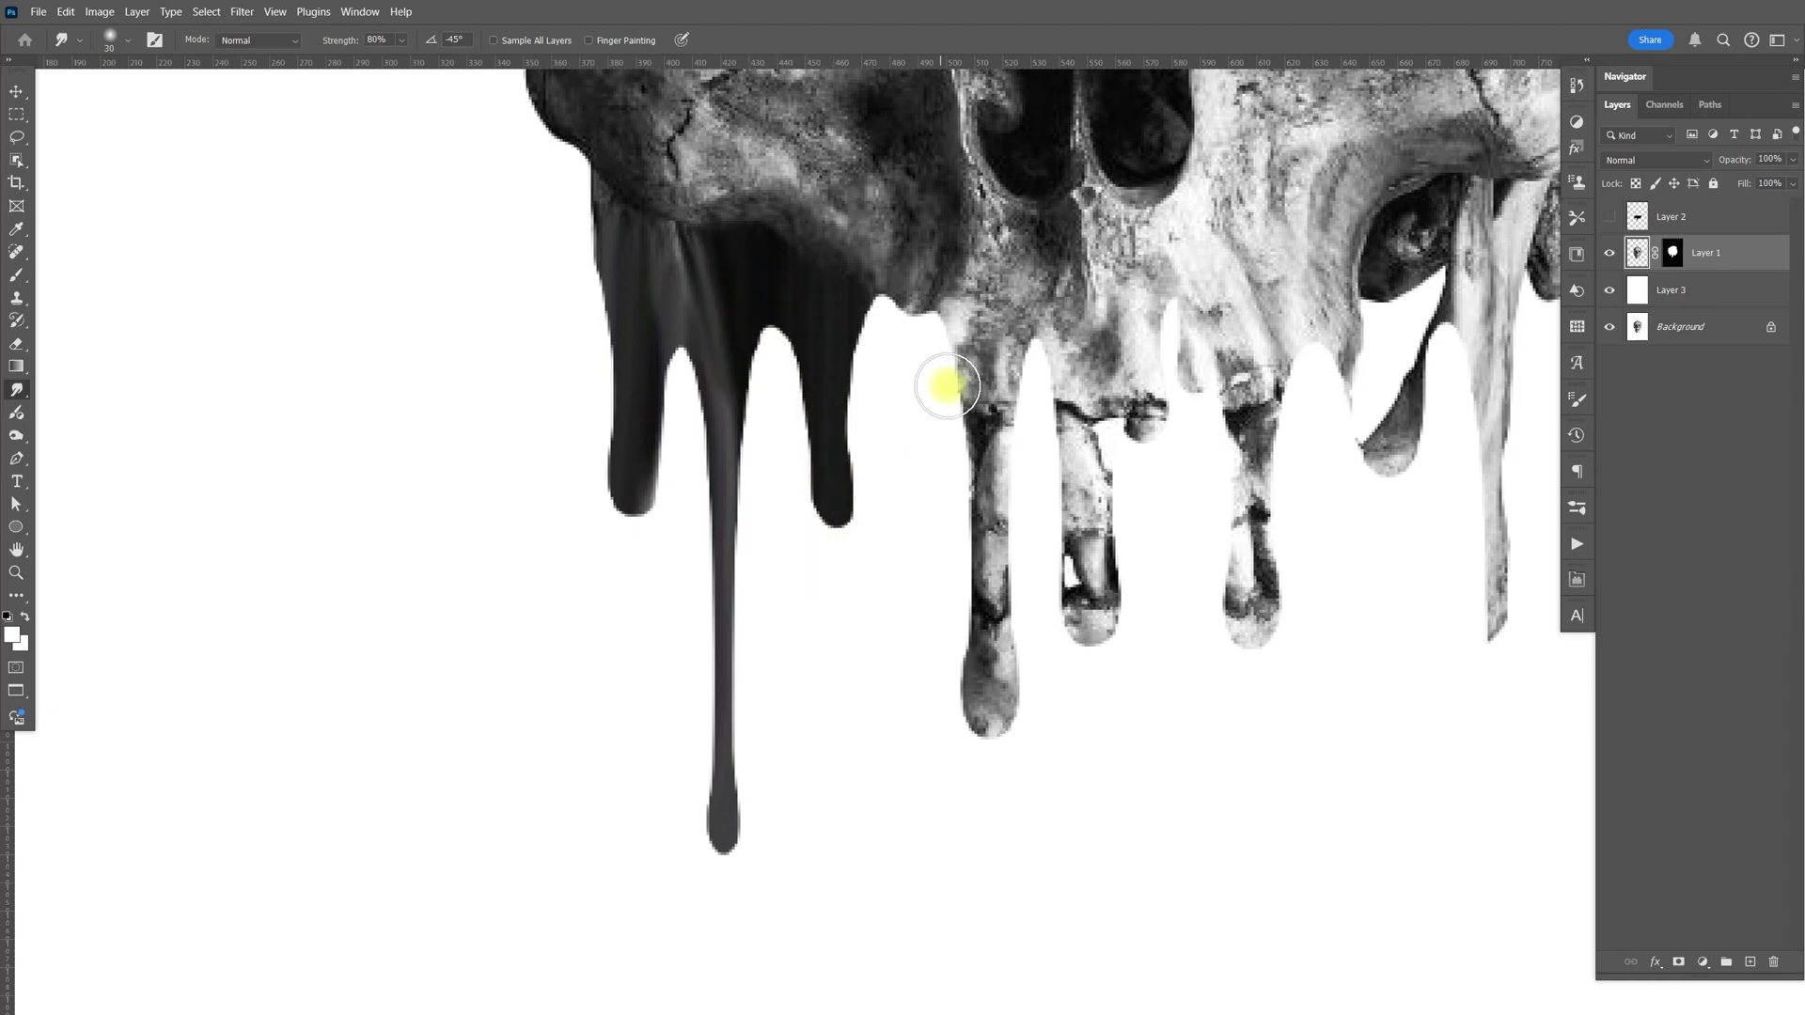
Step: Undo the blurry smudge, then streak bone tone down the middle drips with a size 15 brush
{"action": "left_click_drag", "start_coordinate": [1119, 370], "coordinate": [1100, 475]}
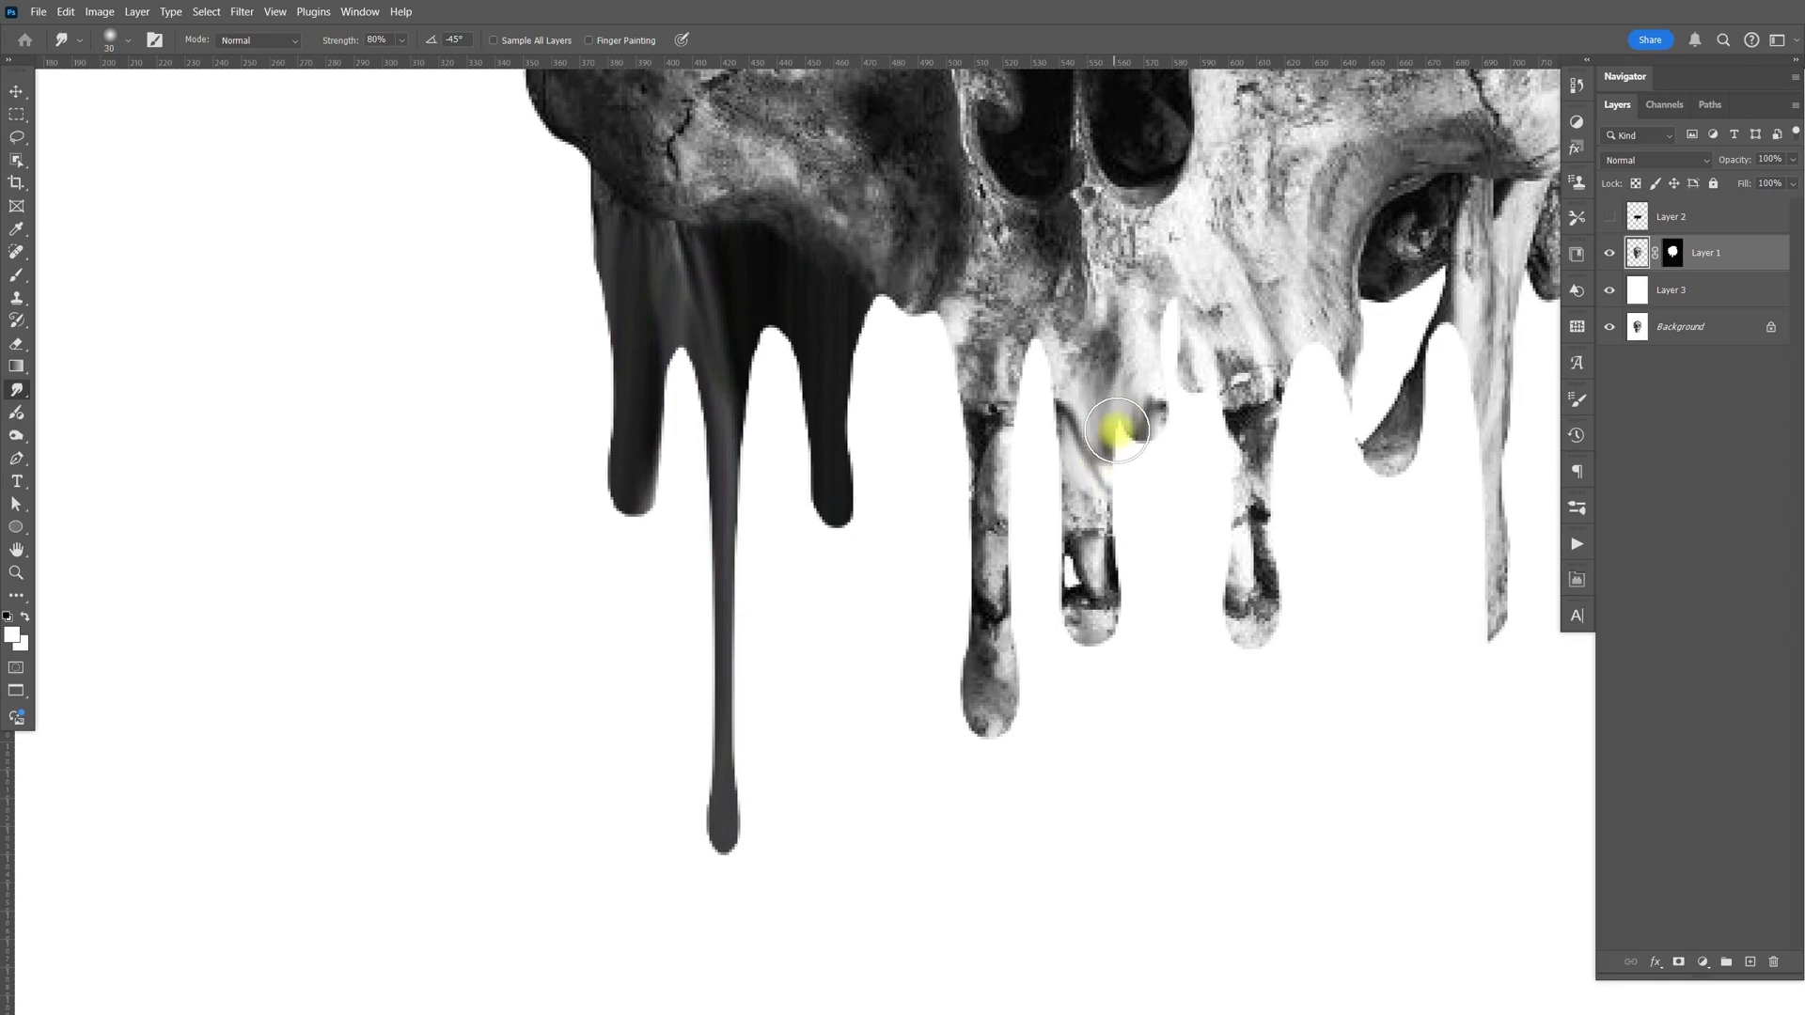
{"action": "key", "text": "ctrl+z"}
{"action": "left_click", "coordinate": [989, 421]}
{"action": "key", "text": "bracketleft"}
{"action": "key", "text": "bracketleft"}
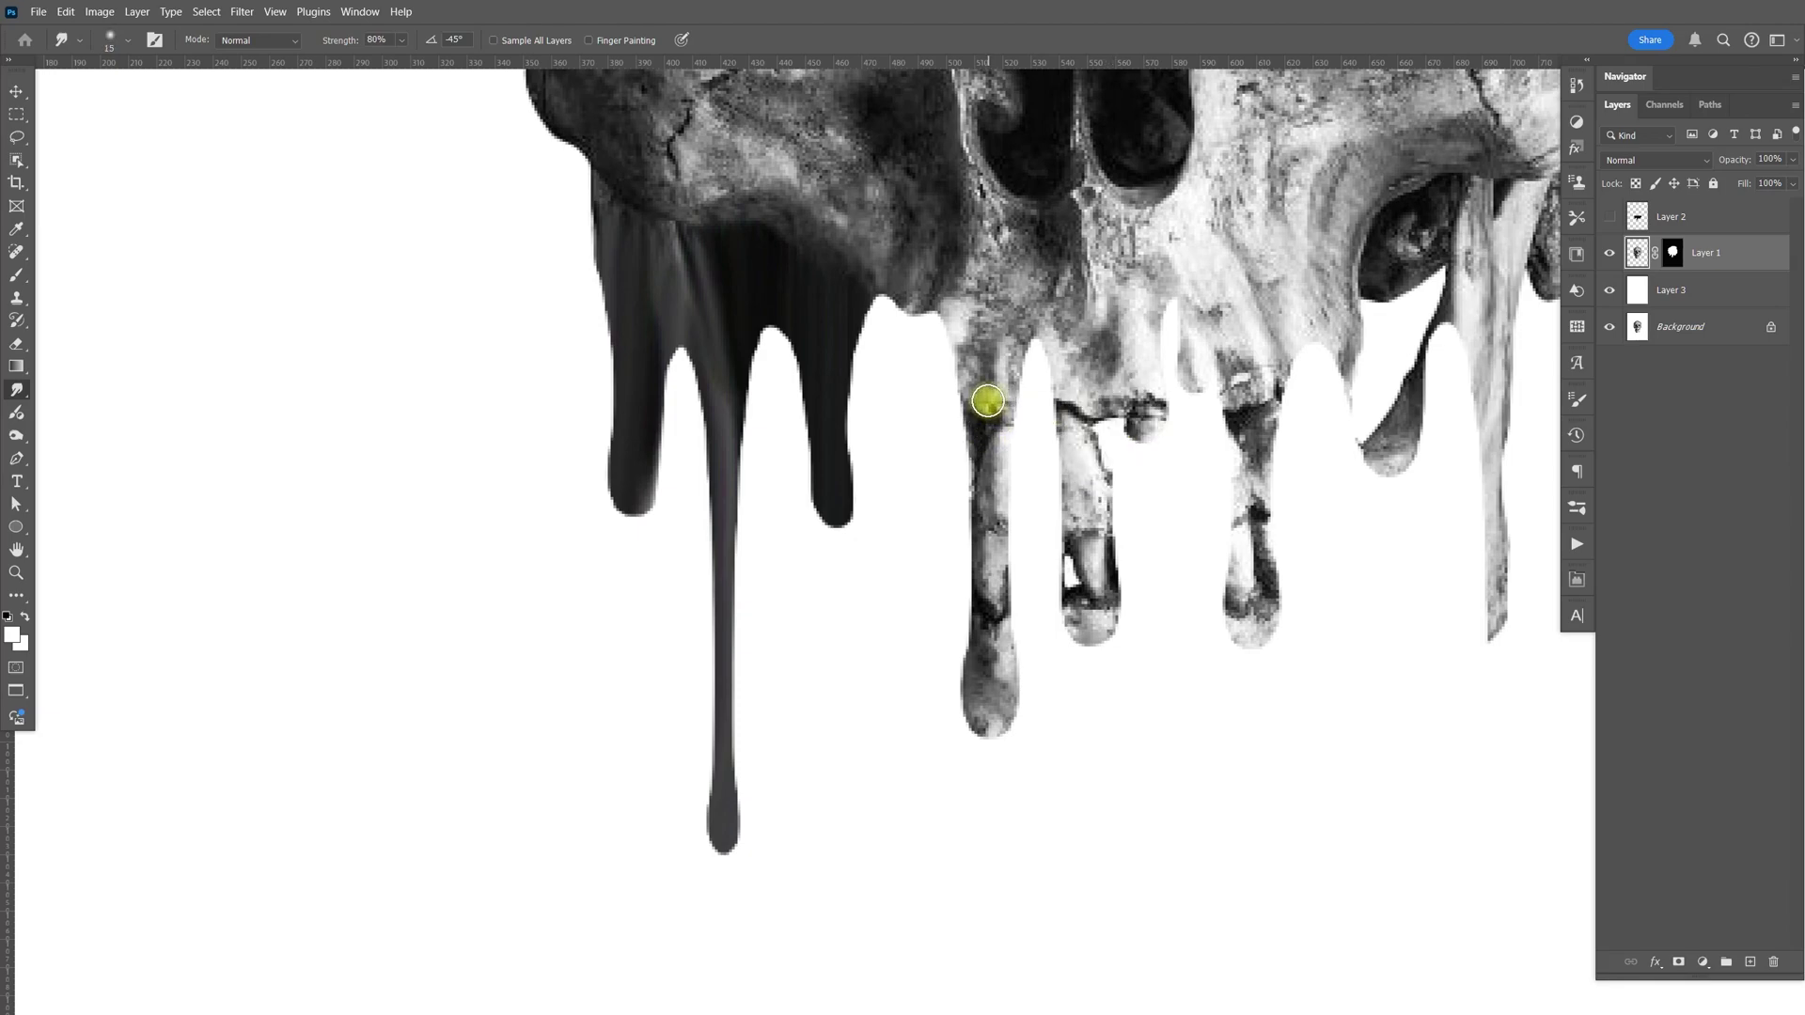
{"action": "mouse_move", "coordinate": [977, 345]}
{"action": "left_mouse_down"}
{"action": "mouse_move", "coordinate": [982, 722]}
{"action": "mouse_move", "coordinate": [981, 628]}
{"action": "left_mouse_up"}
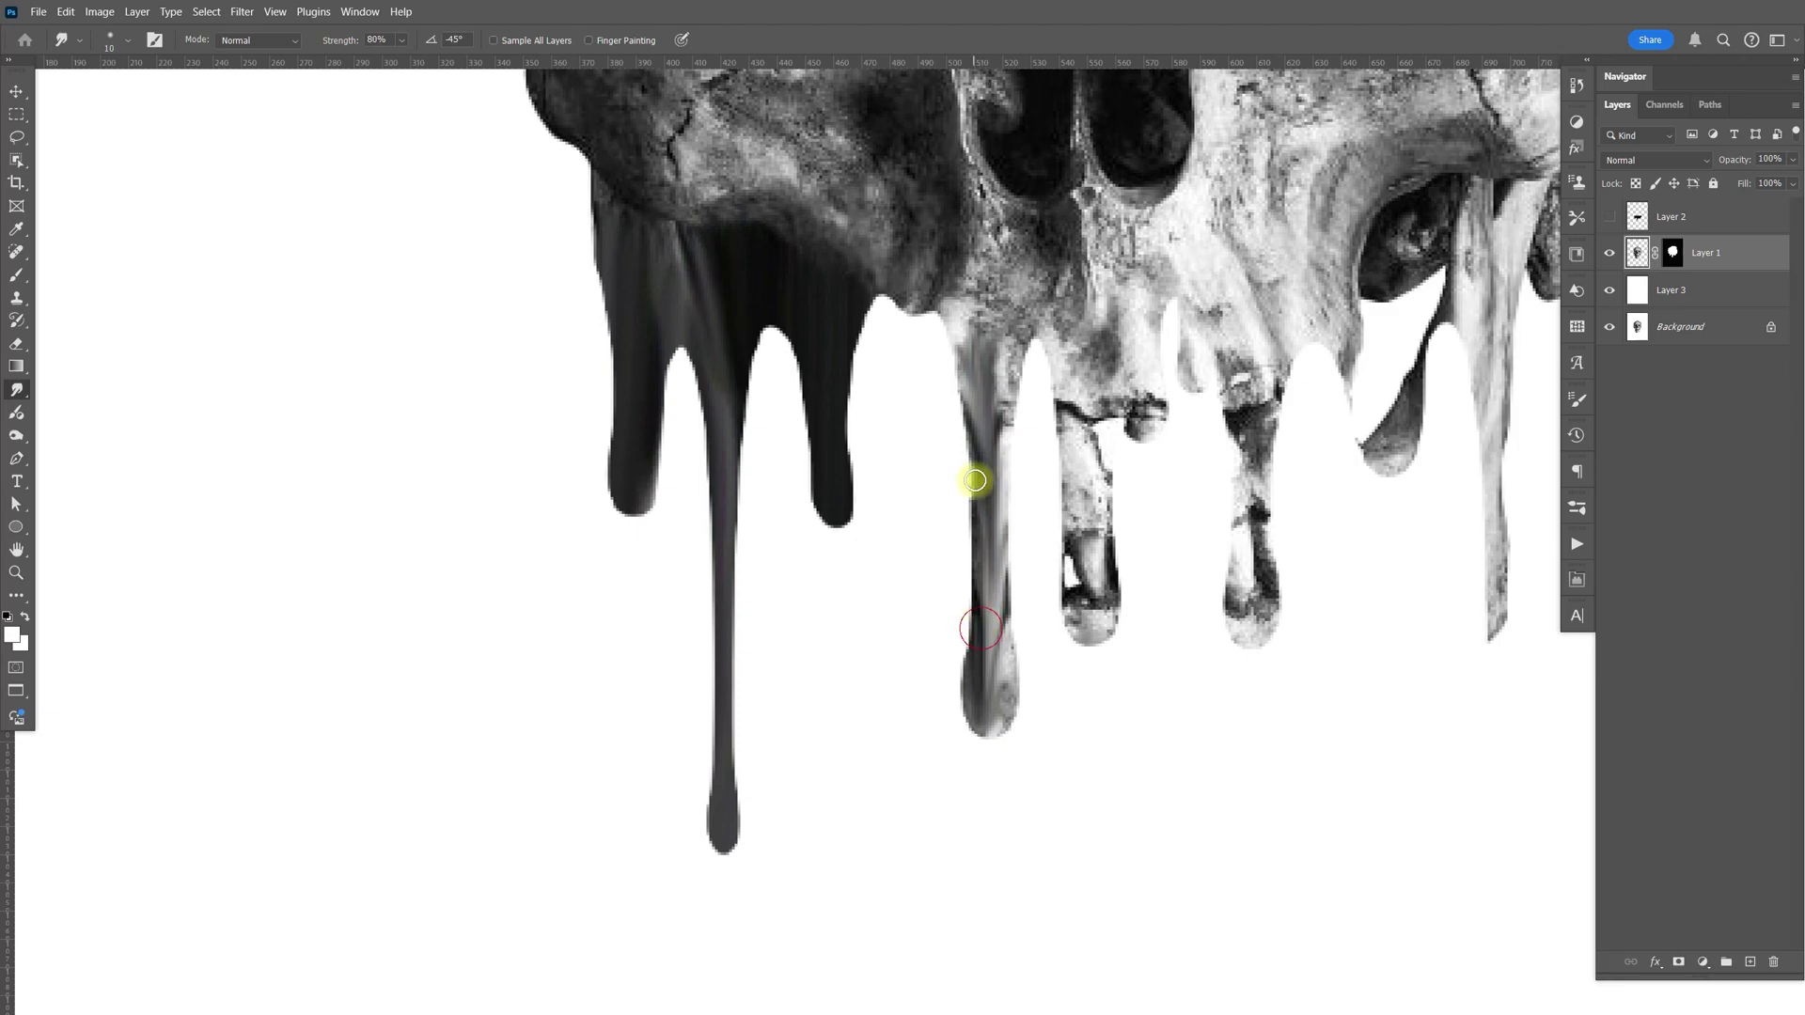
{"action": "mouse_move", "coordinate": [967, 306]}
{"action": "left_mouse_down"}
{"action": "mouse_move", "coordinate": [990, 374]}
{"action": "mouse_move", "coordinate": [987, 517]}
{"action": "left_mouse_up"}
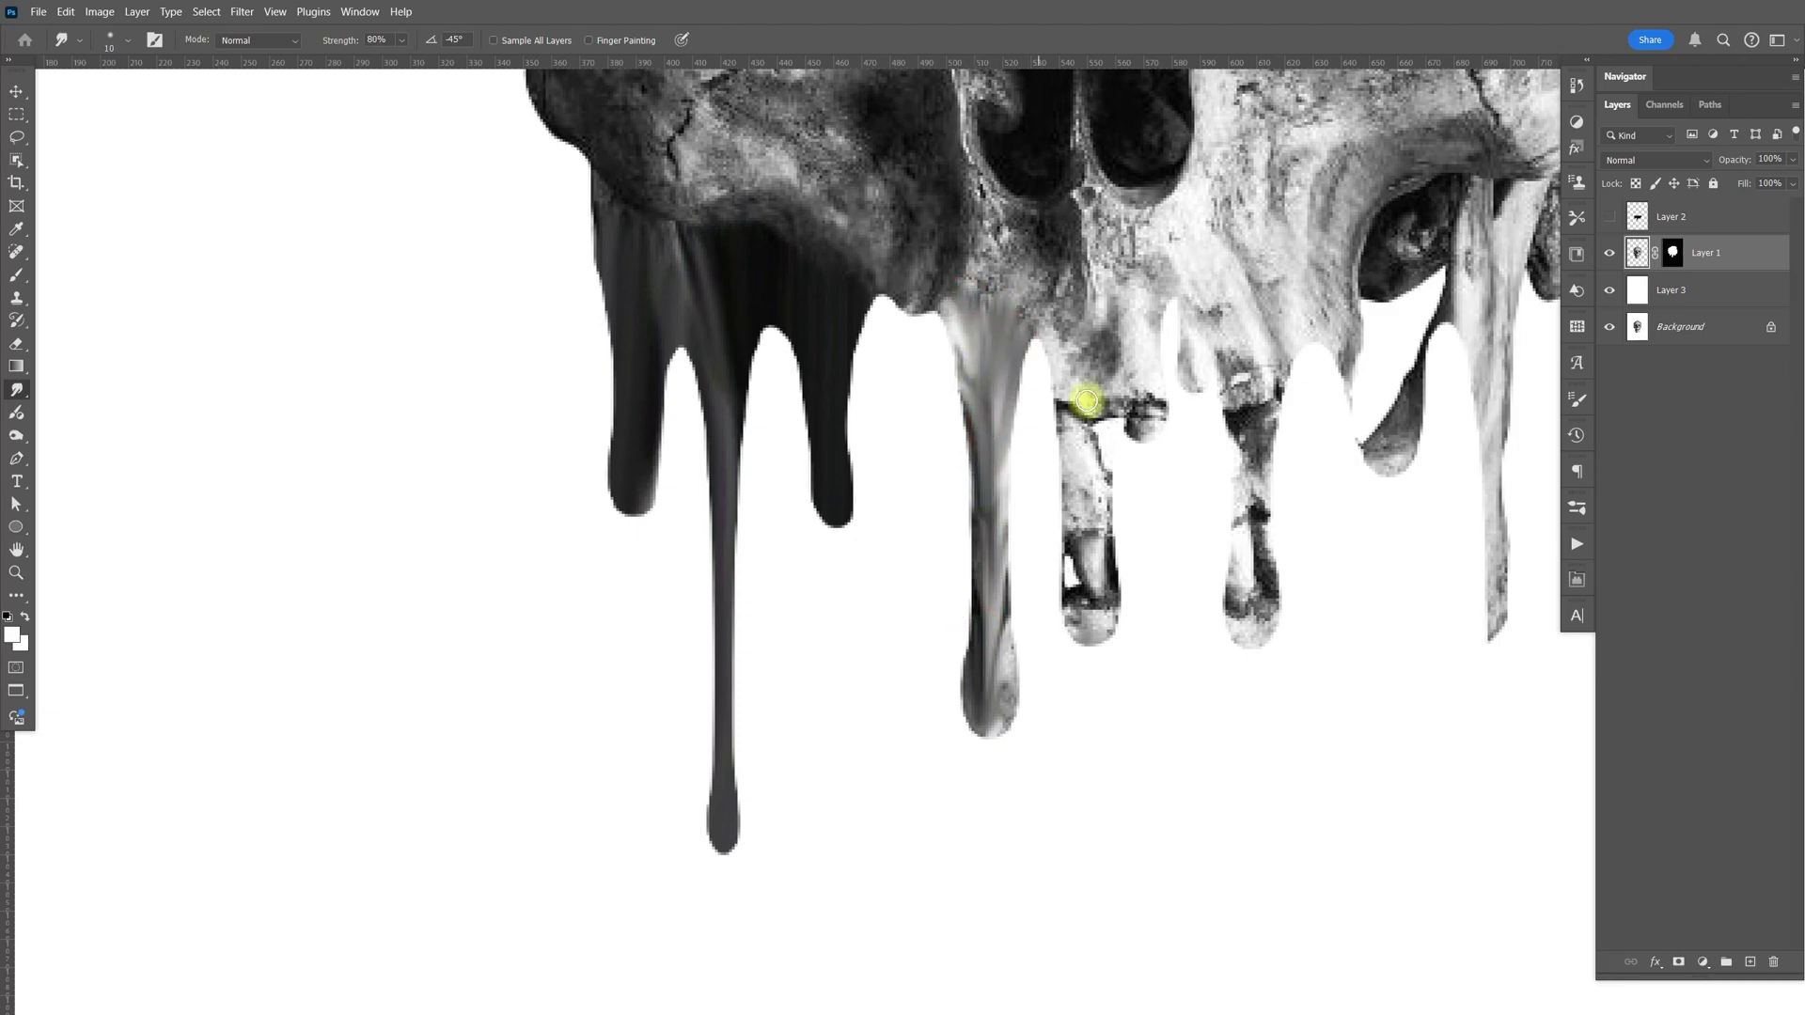
{"action": "mouse_move", "coordinate": [1047, 331]}
{"action": "left_mouse_down"}
{"action": "mouse_move", "coordinate": [1089, 572]}
{"action": "mouse_move", "coordinate": [1091, 386]}
{"action": "mouse_move", "coordinate": [1094, 455]}
{"action": "mouse_move", "coordinate": [1101, 383]}
{"action": "mouse_move", "coordinate": [1131, 430]}
{"action": "mouse_move", "coordinate": [1152, 407]}
{"action": "mouse_move", "coordinate": [1160, 423]}
{"action": "mouse_move", "coordinate": [1109, 409]}
{"action": "mouse_move", "coordinate": [1107, 597]}
{"action": "mouse_move", "coordinate": [1067, 428]}
{"action": "mouse_move", "coordinate": [1077, 603]}
{"action": "left_mouse_up"}
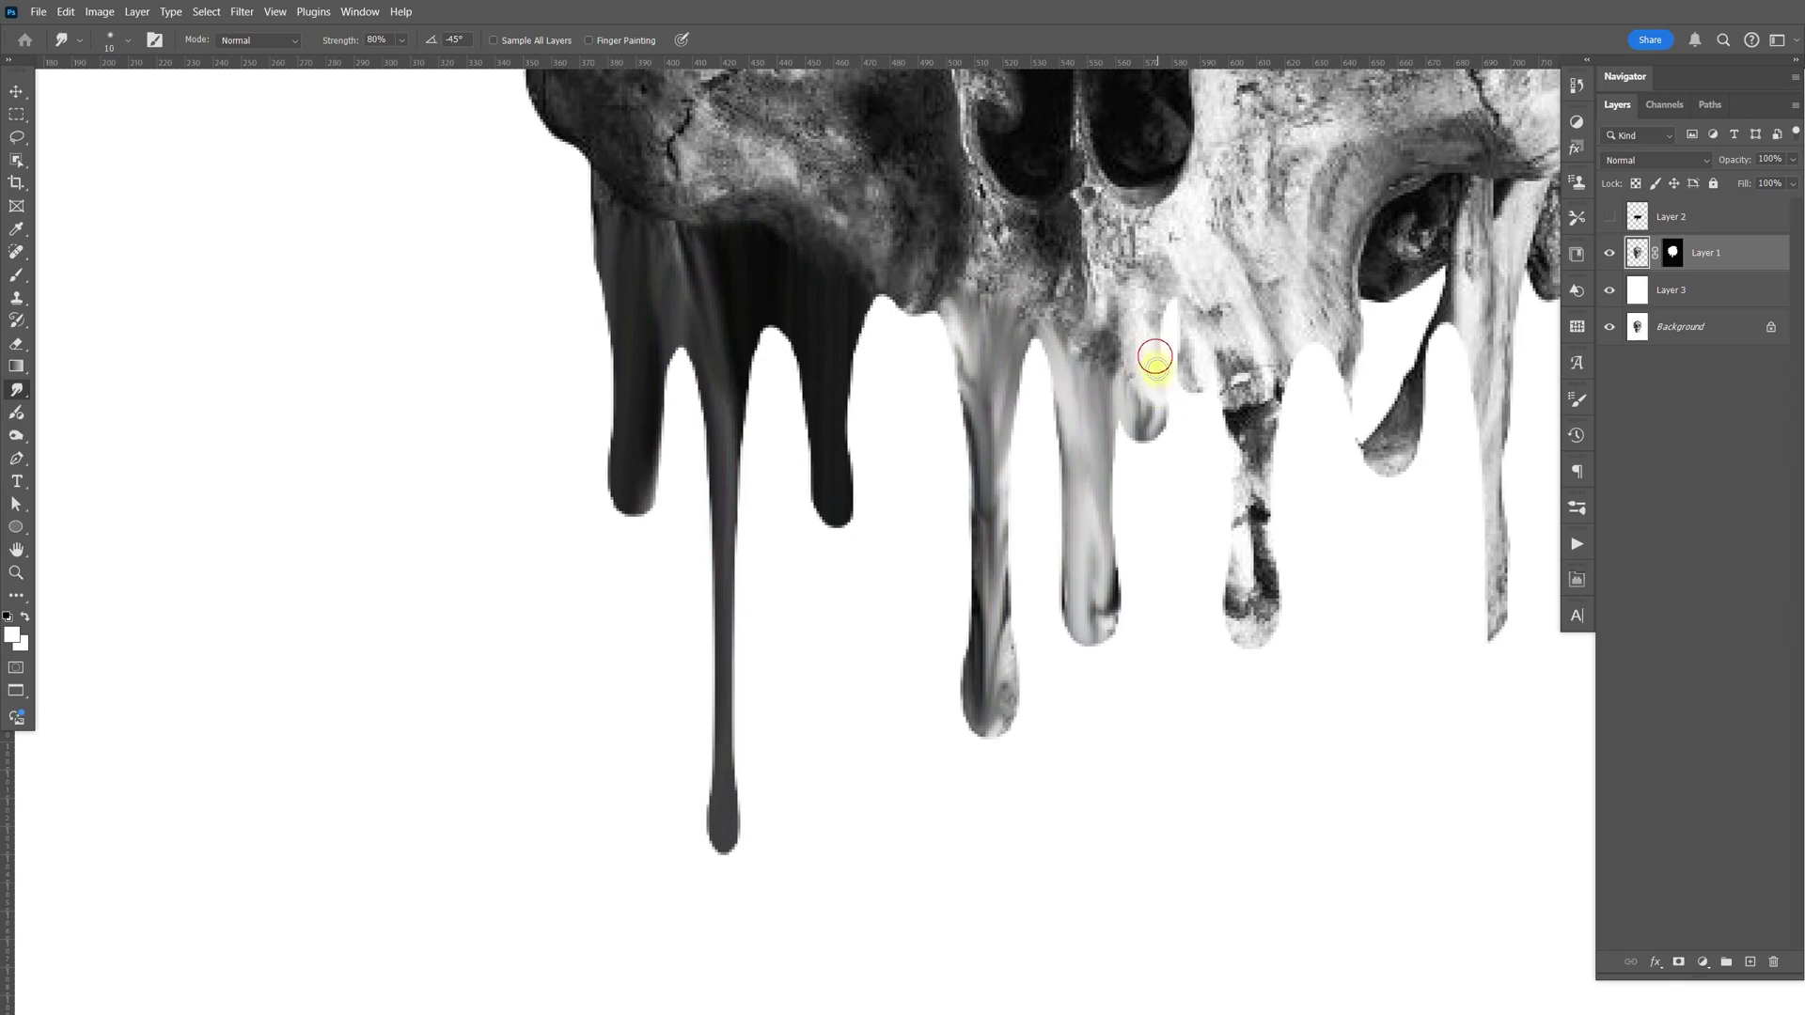
Step: Smudge the right-side drips and pull a new drip from the right cheekbone
{"action": "left_click_drag", "start_coordinate": [1200, 321], "coordinate": [1239, 402]}
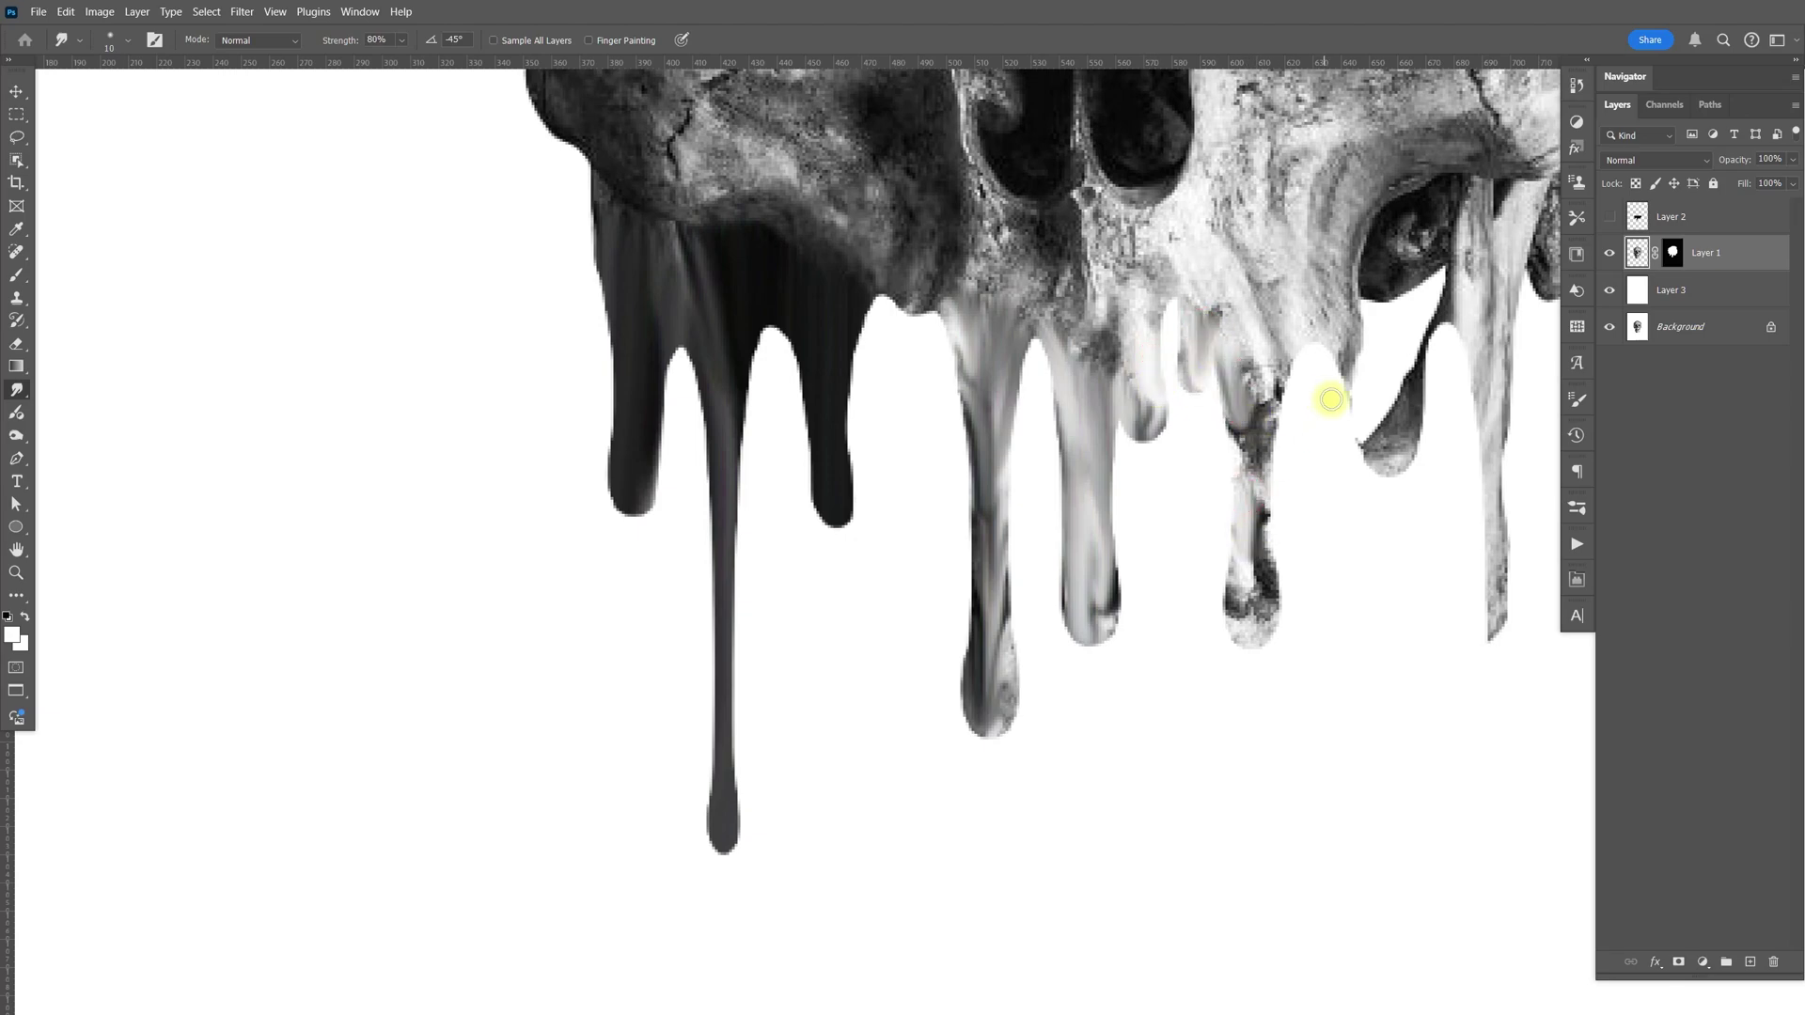
{"action": "scroll", "coordinate": [1281, 508], "scroll_direction": "up", "scroll_amount": 2}
{"action": "scroll", "coordinate": [1281, 508], "scroll_direction": "right", "scroll_amount": 4}
{"action": "mouse_move", "coordinate": [1172, 378]}
{"action": "left_mouse_down"}
{"action": "mouse_move", "coordinate": [1166, 533]}
{"action": "mouse_move", "coordinate": [1198, 380]}
{"action": "mouse_move", "coordinate": [1202, 511]}
{"action": "mouse_move", "coordinate": [1244, 371]}
{"action": "mouse_move", "coordinate": [1179, 547]}
{"action": "left_mouse_up"}
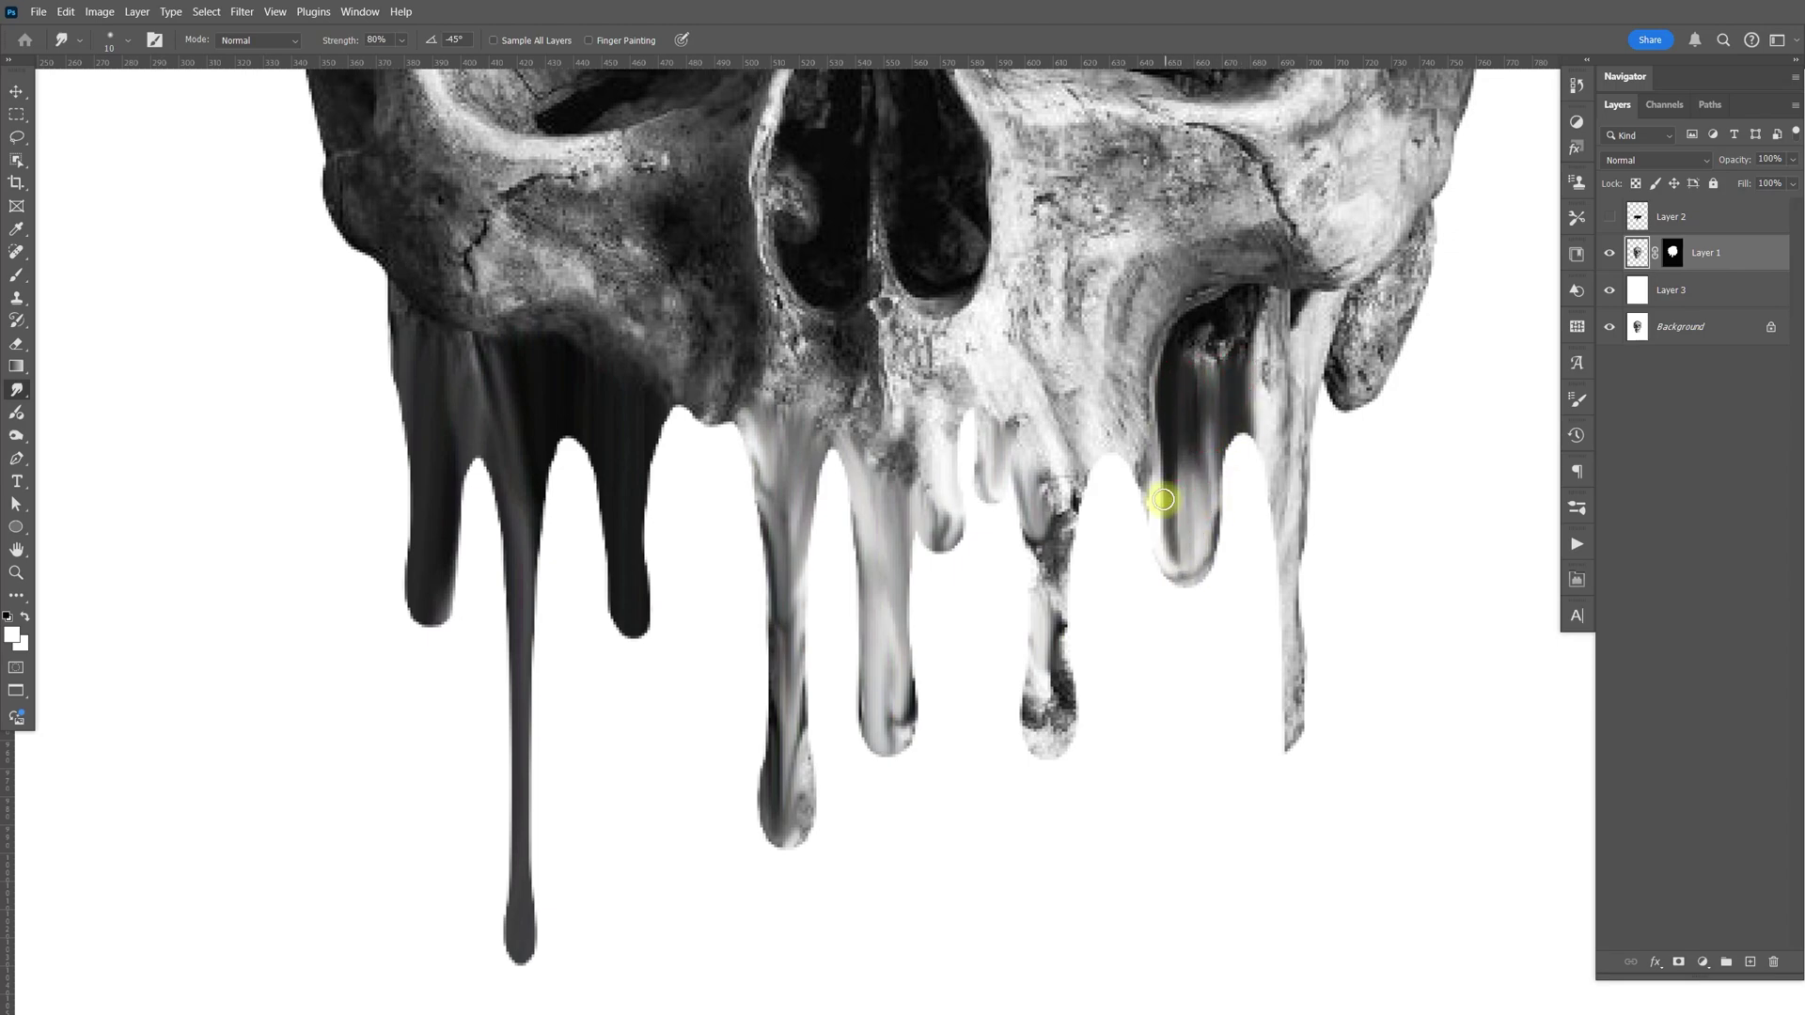
{"action": "left_click_drag", "start_coordinate": [1097, 429], "coordinate": [1057, 477]}
{"action": "left_click_drag", "start_coordinate": [1349, 349], "coordinate": [1354, 502]}
{"action": "left_click", "coordinate": [1611, 217]}
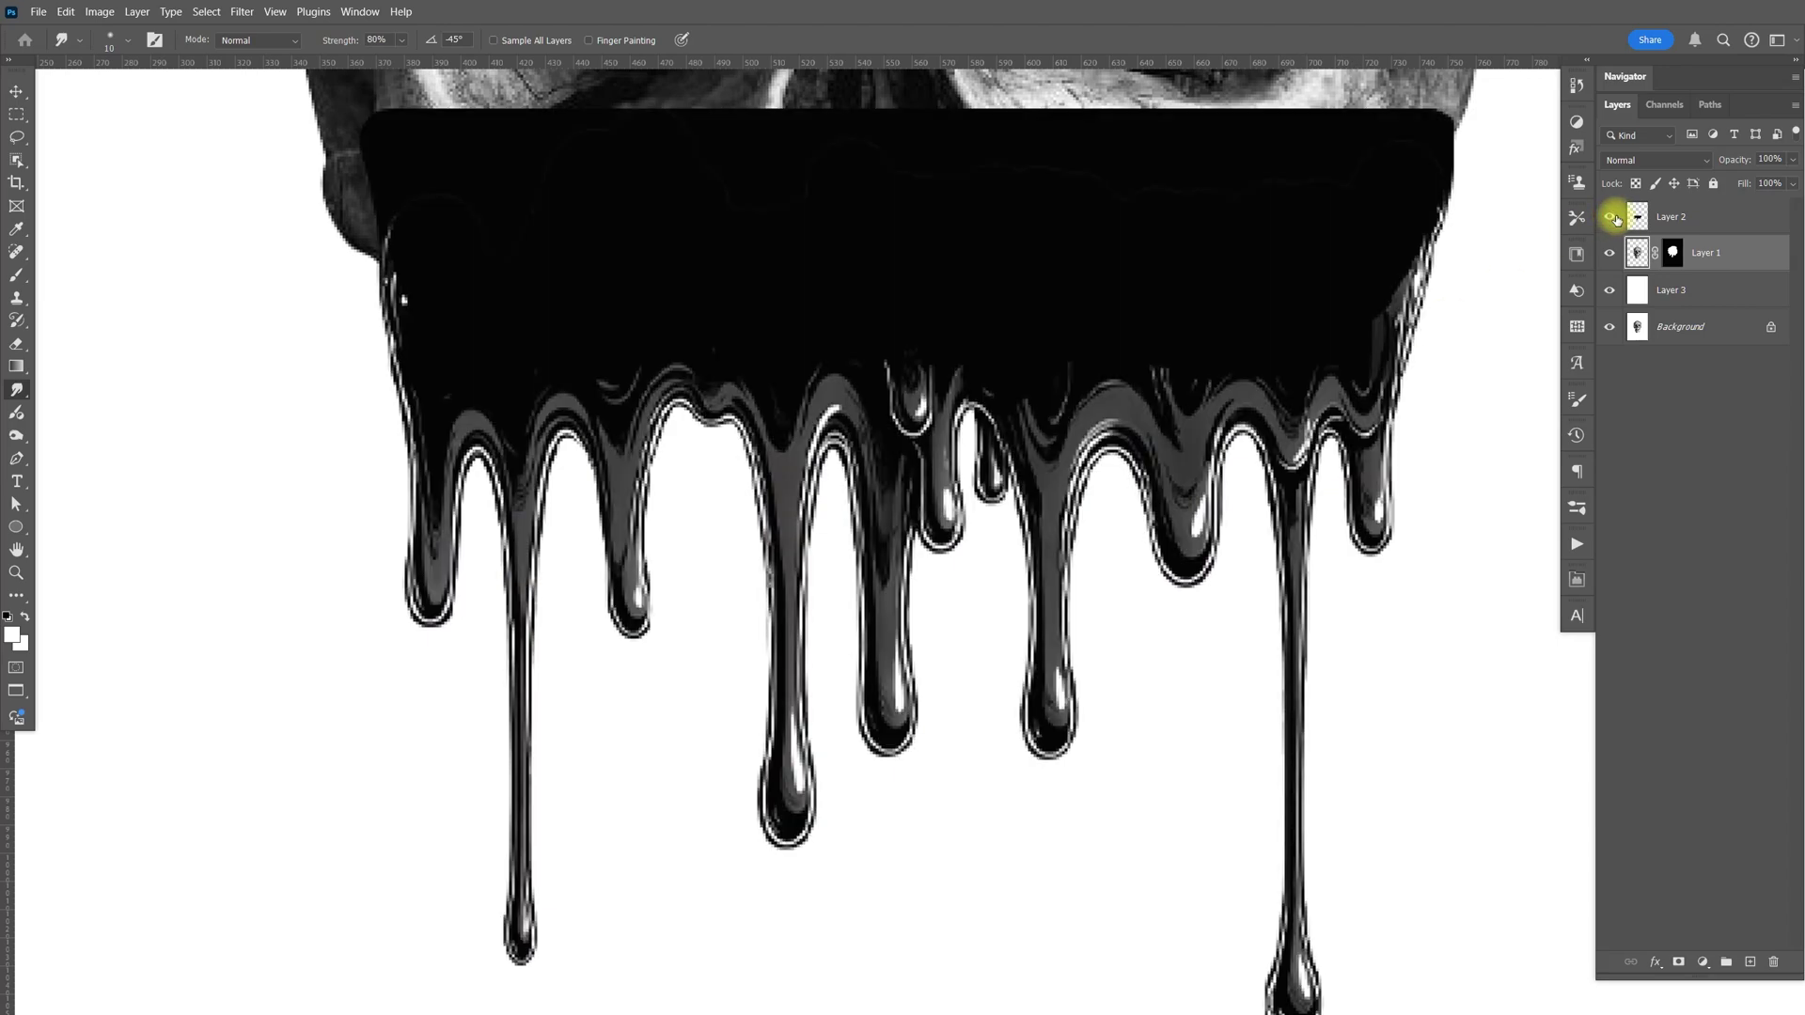
Step: Compare against the black drip reference, then make Layer 1 active again
{"action": "left_click", "coordinate": [1613, 217]}
{"action": "left_click", "coordinate": [1613, 218]}
{"action": "left_click", "coordinate": [1613, 217]}
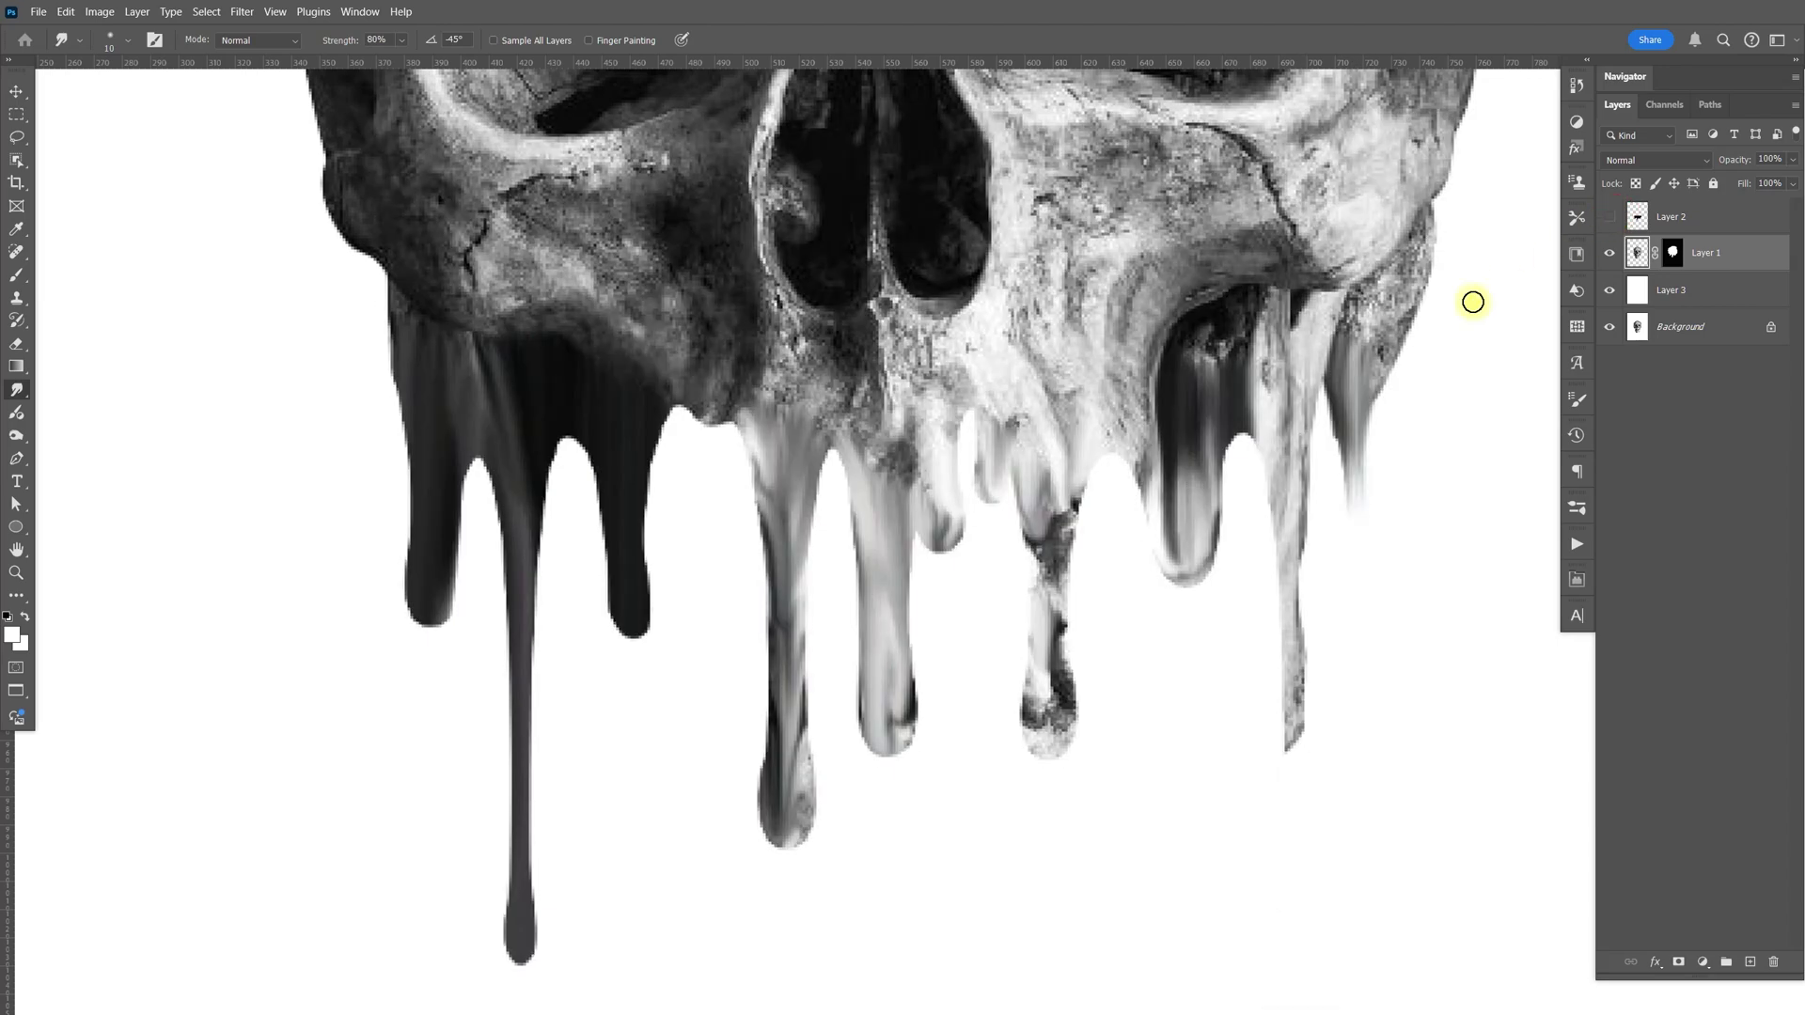
{"action": "left_click", "coordinate": [1613, 219]}
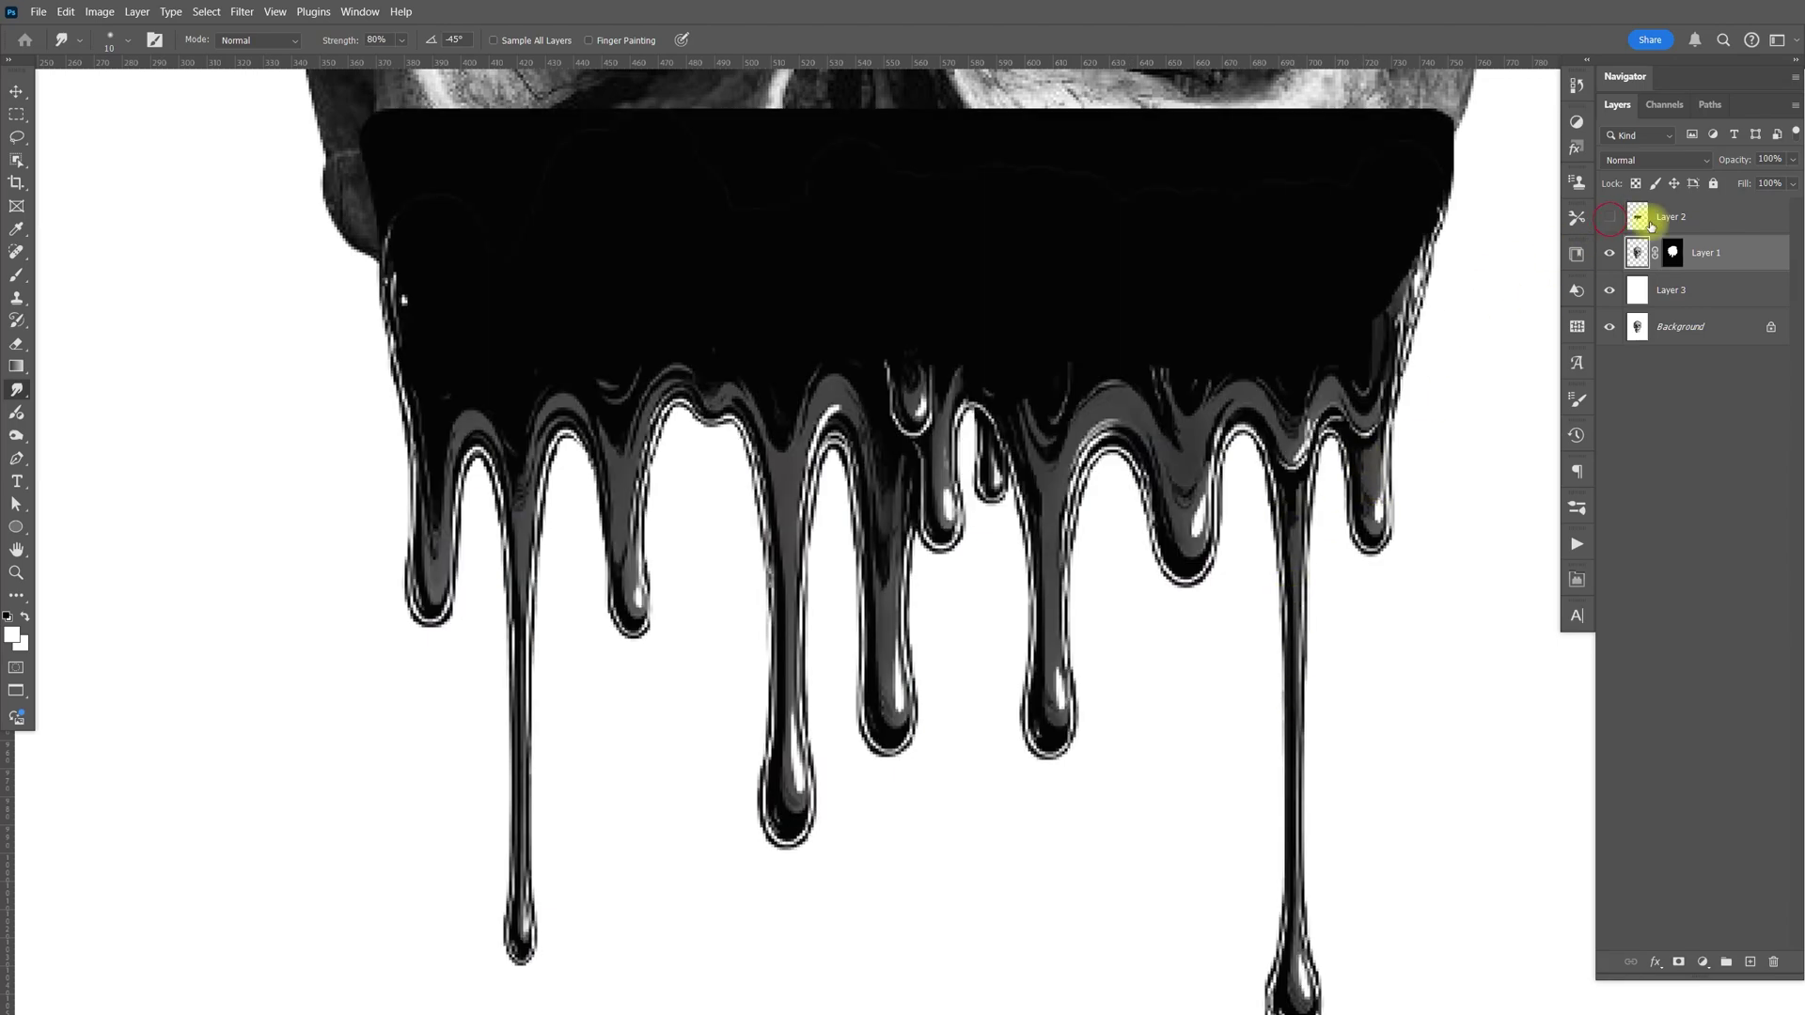
{"action": "left_click", "coordinate": [1651, 226]}
{"action": "left_click_drag", "start_coordinate": [1329, 536], "coordinate": [1259, 424]}
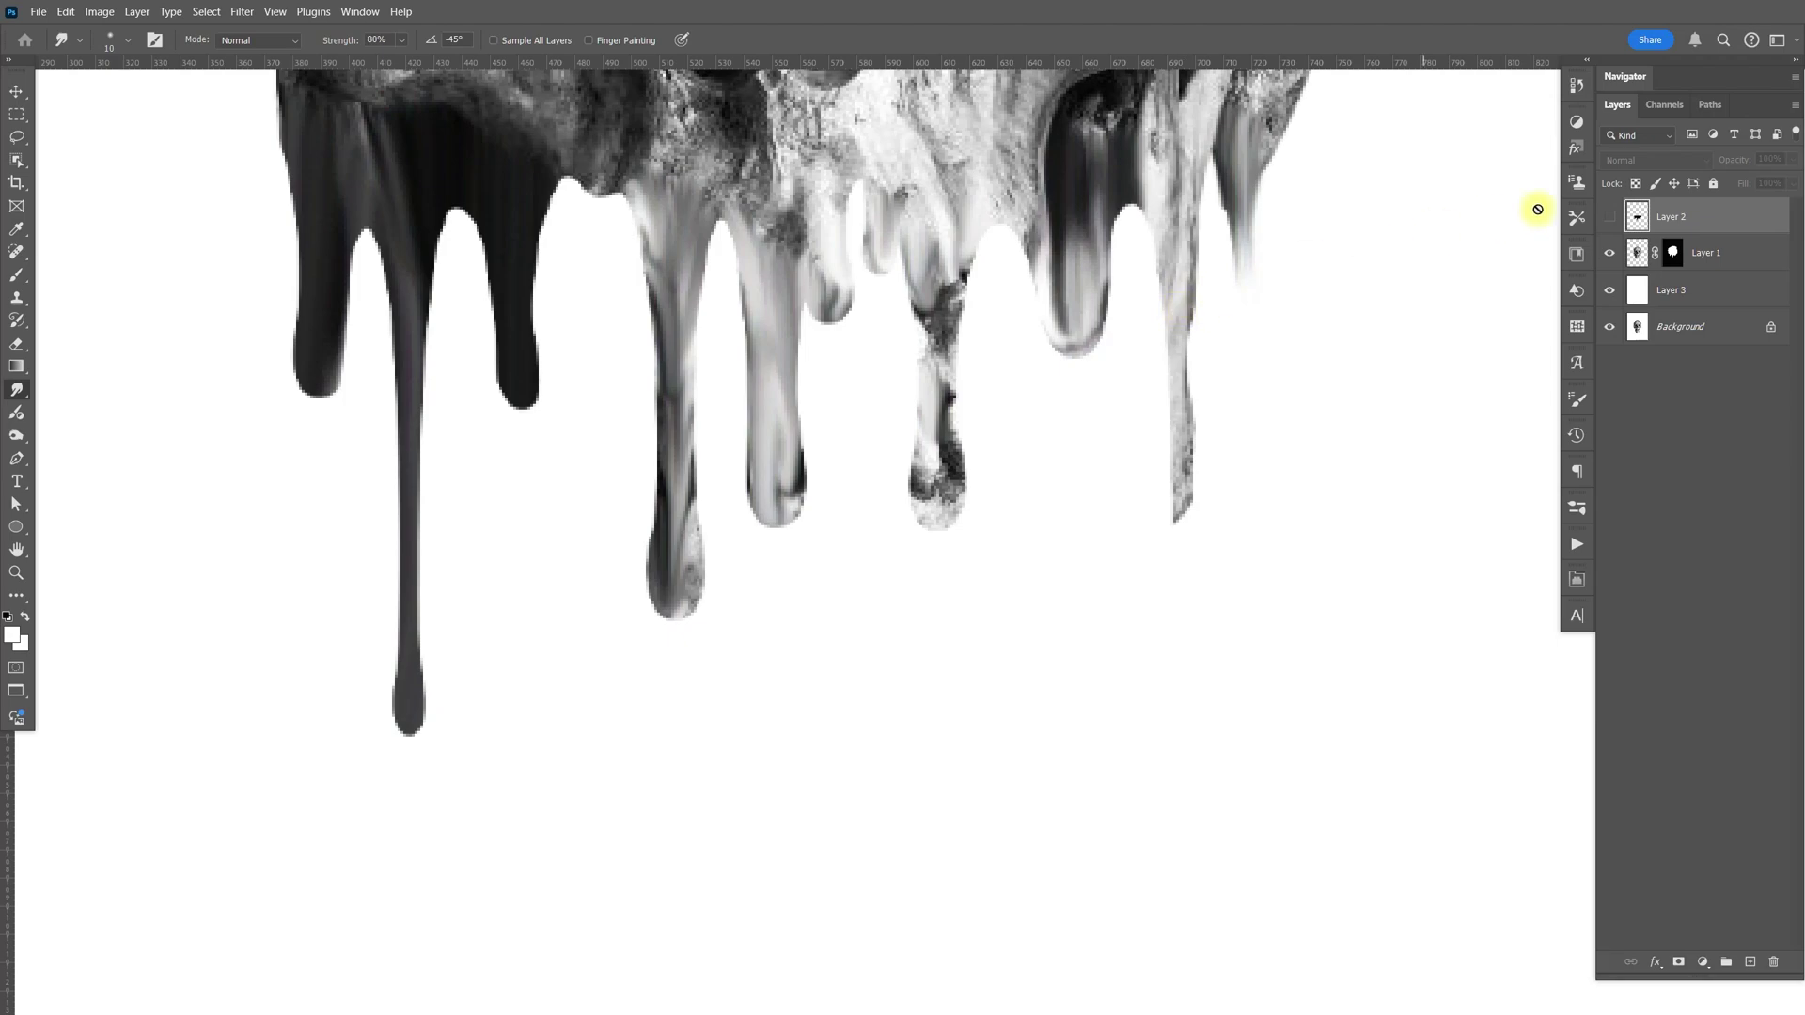
{"action": "left_click", "coordinate": [1633, 254]}
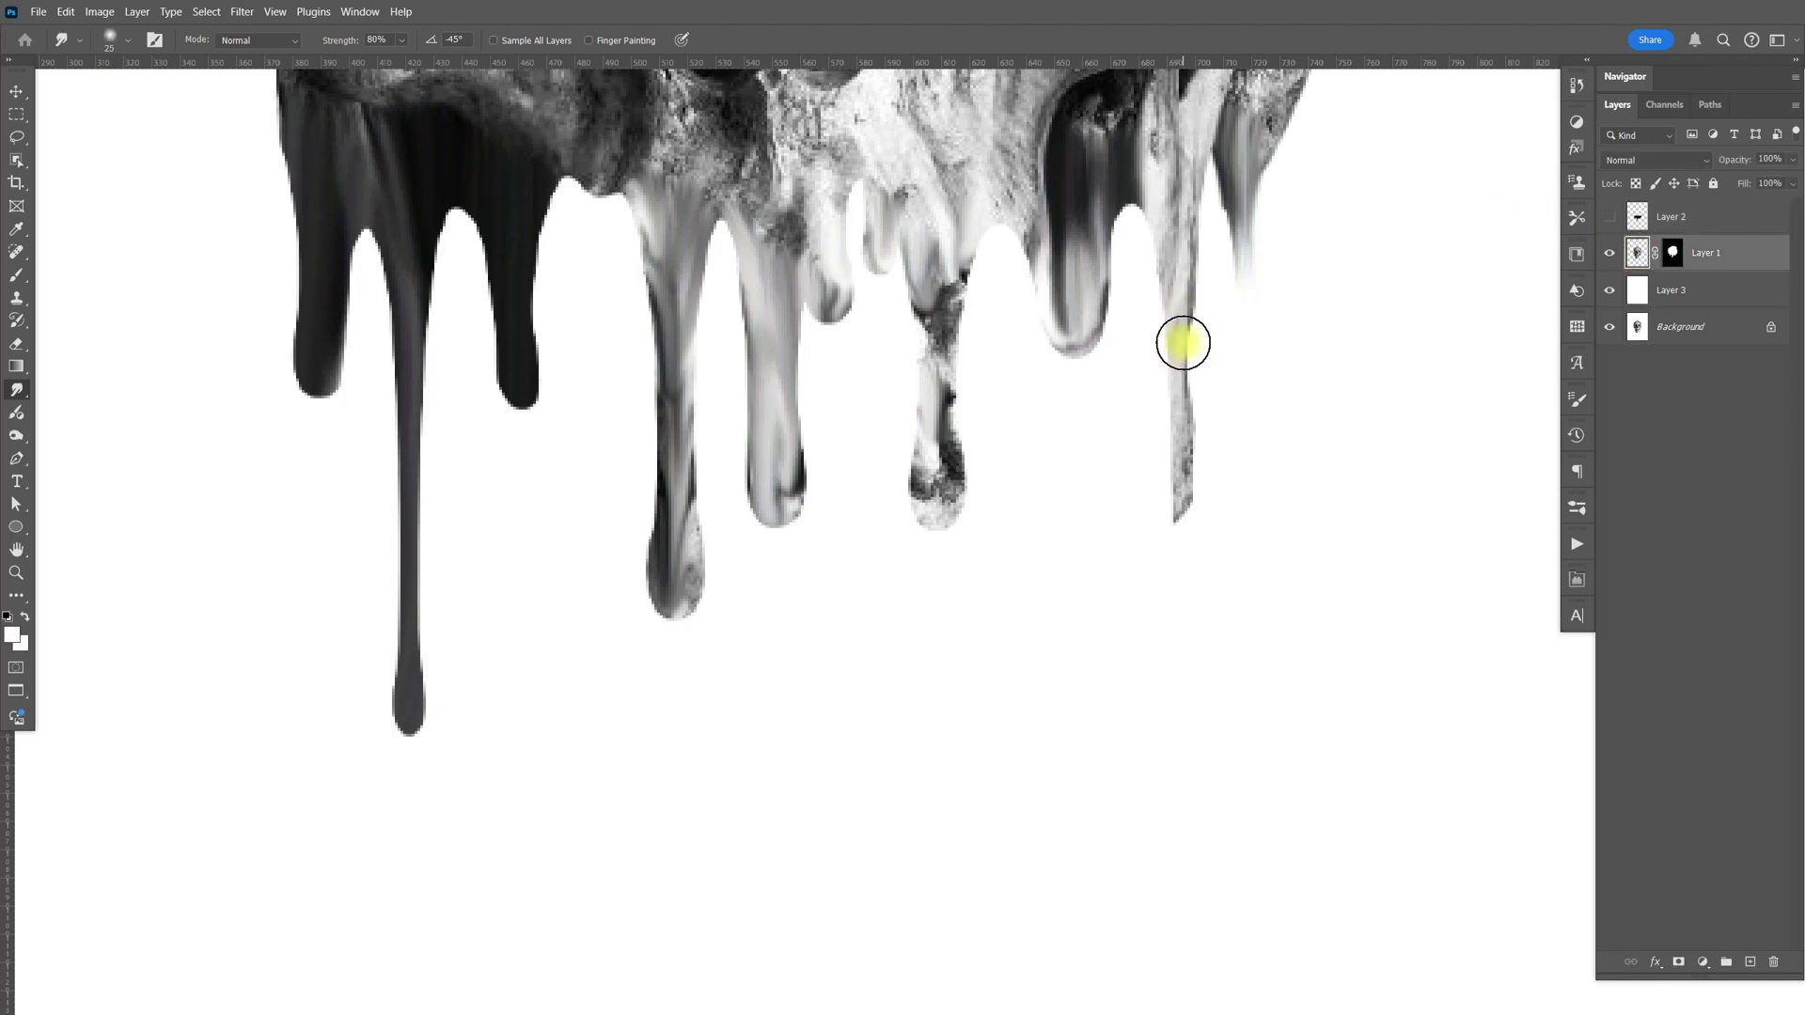
Step: Smudge the right-hand drip far downward and give the small drip a rounded tip
{"action": "mouse_move", "coordinate": [1183, 311]}
{"action": "left_mouse_down"}
{"action": "mouse_move", "coordinate": [1187, 669]}
{"action": "mouse_move", "coordinate": [1184, 568]}
{"action": "mouse_move", "coordinate": [1175, 834]}
{"action": "mouse_move", "coordinate": [1182, 744]}
{"action": "mouse_move", "coordinate": [1150, 879]}
{"action": "mouse_move", "coordinate": [1180, 847]}
{"action": "mouse_move", "coordinate": [1189, 723]}
{"action": "mouse_move", "coordinate": [1196, 887]}
{"action": "mouse_move", "coordinate": [1199, 433]}
{"action": "mouse_move", "coordinate": [1224, 851]}
{"action": "mouse_move", "coordinate": [1177, 773]}
{"action": "mouse_move", "coordinate": [1157, 799]}
{"action": "mouse_move", "coordinate": [1175, 752]}
{"action": "left_mouse_up"}
{"action": "mouse_move", "coordinate": [1245, 201]}
{"action": "left_mouse_down"}
{"action": "mouse_move", "coordinate": [1248, 388]}
{"action": "mouse_move", "coordinate": [1240, 281]}
{"action": "left_mouse_up"}
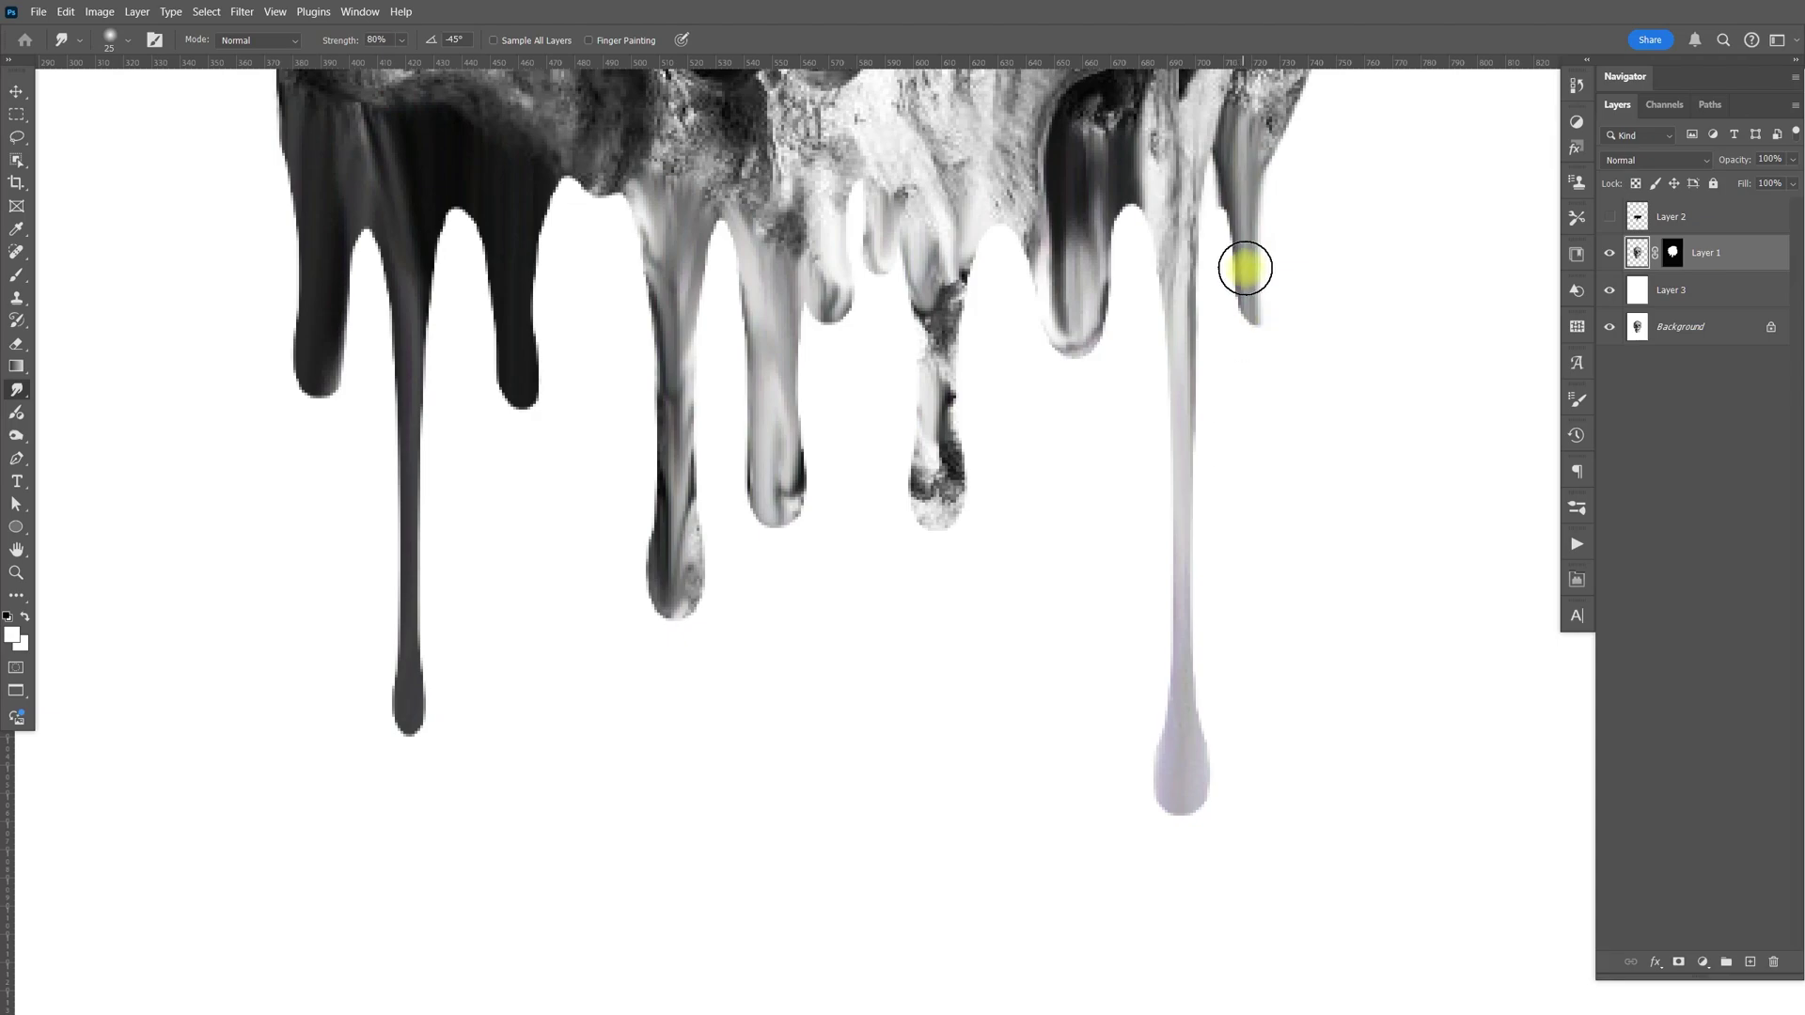
{"action": "mouse_move", "coordinate": [1271, 152]}
{"action": "left_mouse_down"}
{"action": "mouse_move", "coordinate": [1297, 360]}
{"action": "mouse_move", "coordinate": [1274, 300]}
{"action": "mouse_move", "coordinate": [1283, 213]}
{"action": "mouse_move", "coordinate": [1286, 286]}
{"action": "mouse_move", "coordinate": [1258, 164]}
{"action": "left_mouse_up"}
{"action": "scroll", "coordinate": [1260, 334], "scroll_direction": "up", "scroll_amount": 3}
{"action": "scroll", "coordinate": [1260, 334], "scroll_direction": "left", "scroll_amount": 1}
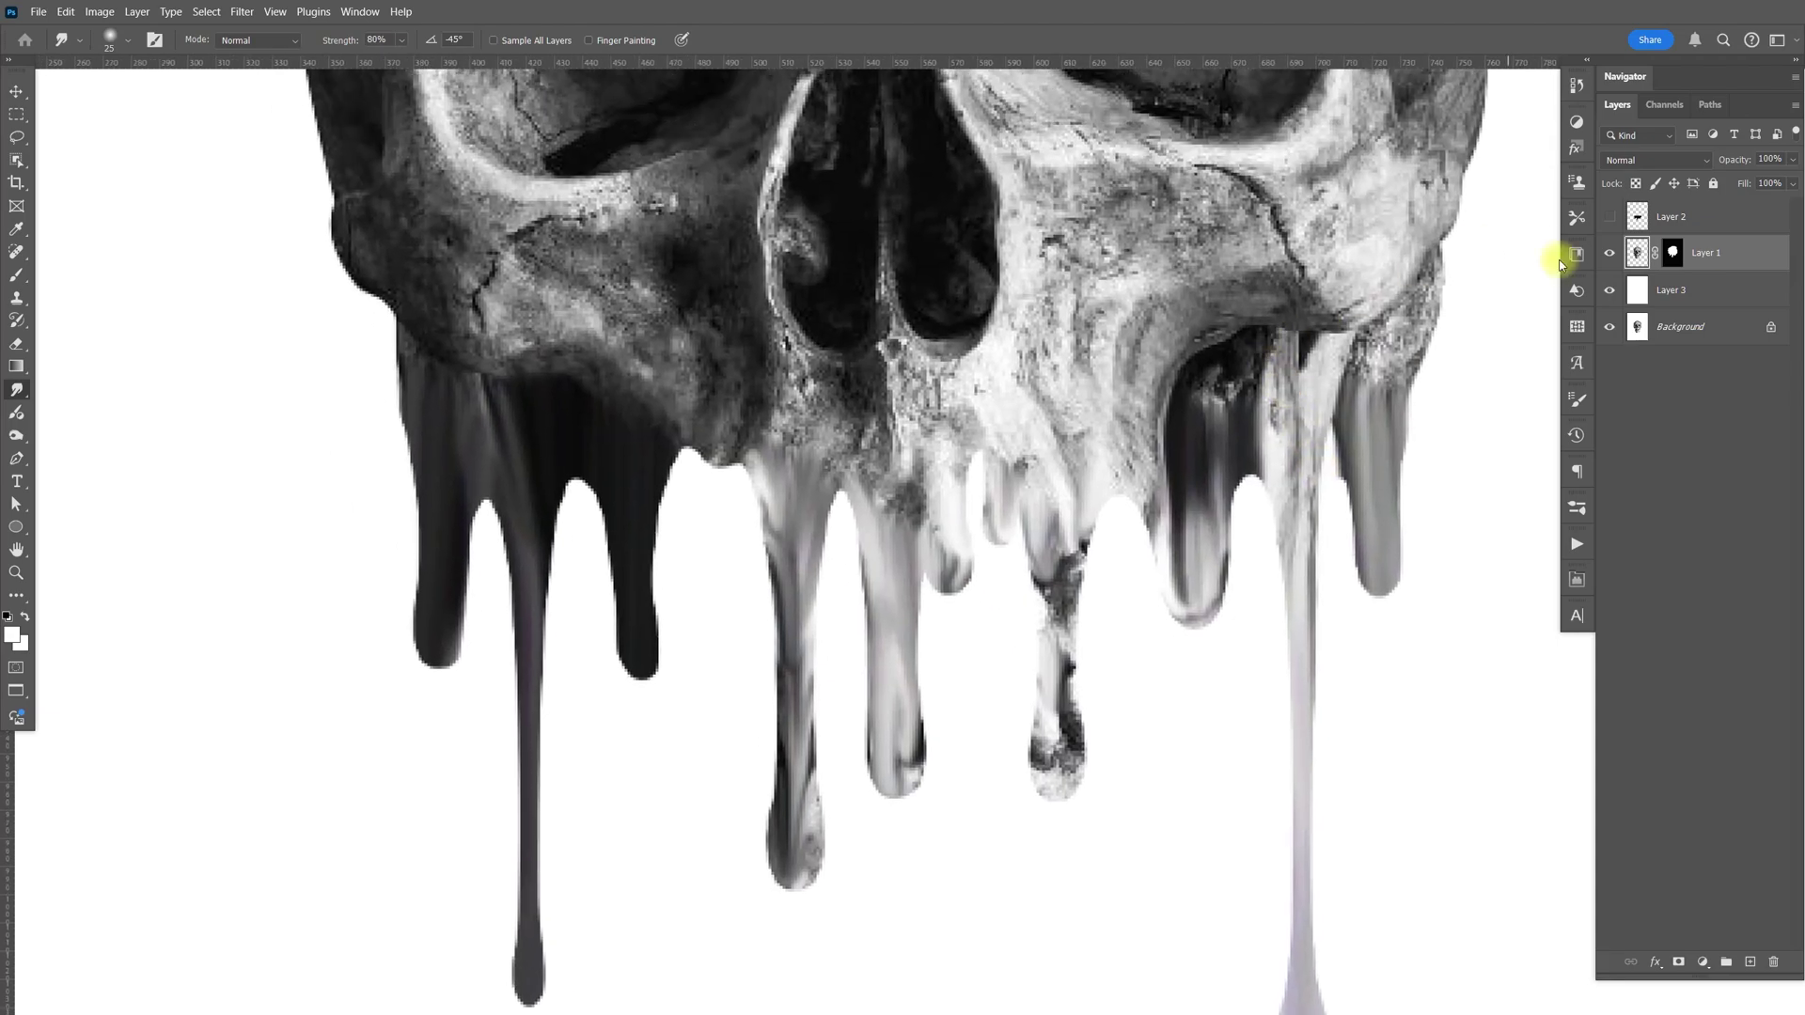
Step: Toggle Layer 2 repeatedly to compare the drips, leaving it hidden
{"action": "left_click", "coordinate": [1609, 218]}
{"action": "left_click", "coordinate": [1609, 218]}
{"action": "left_click", "coordinate": [1609, 218]}
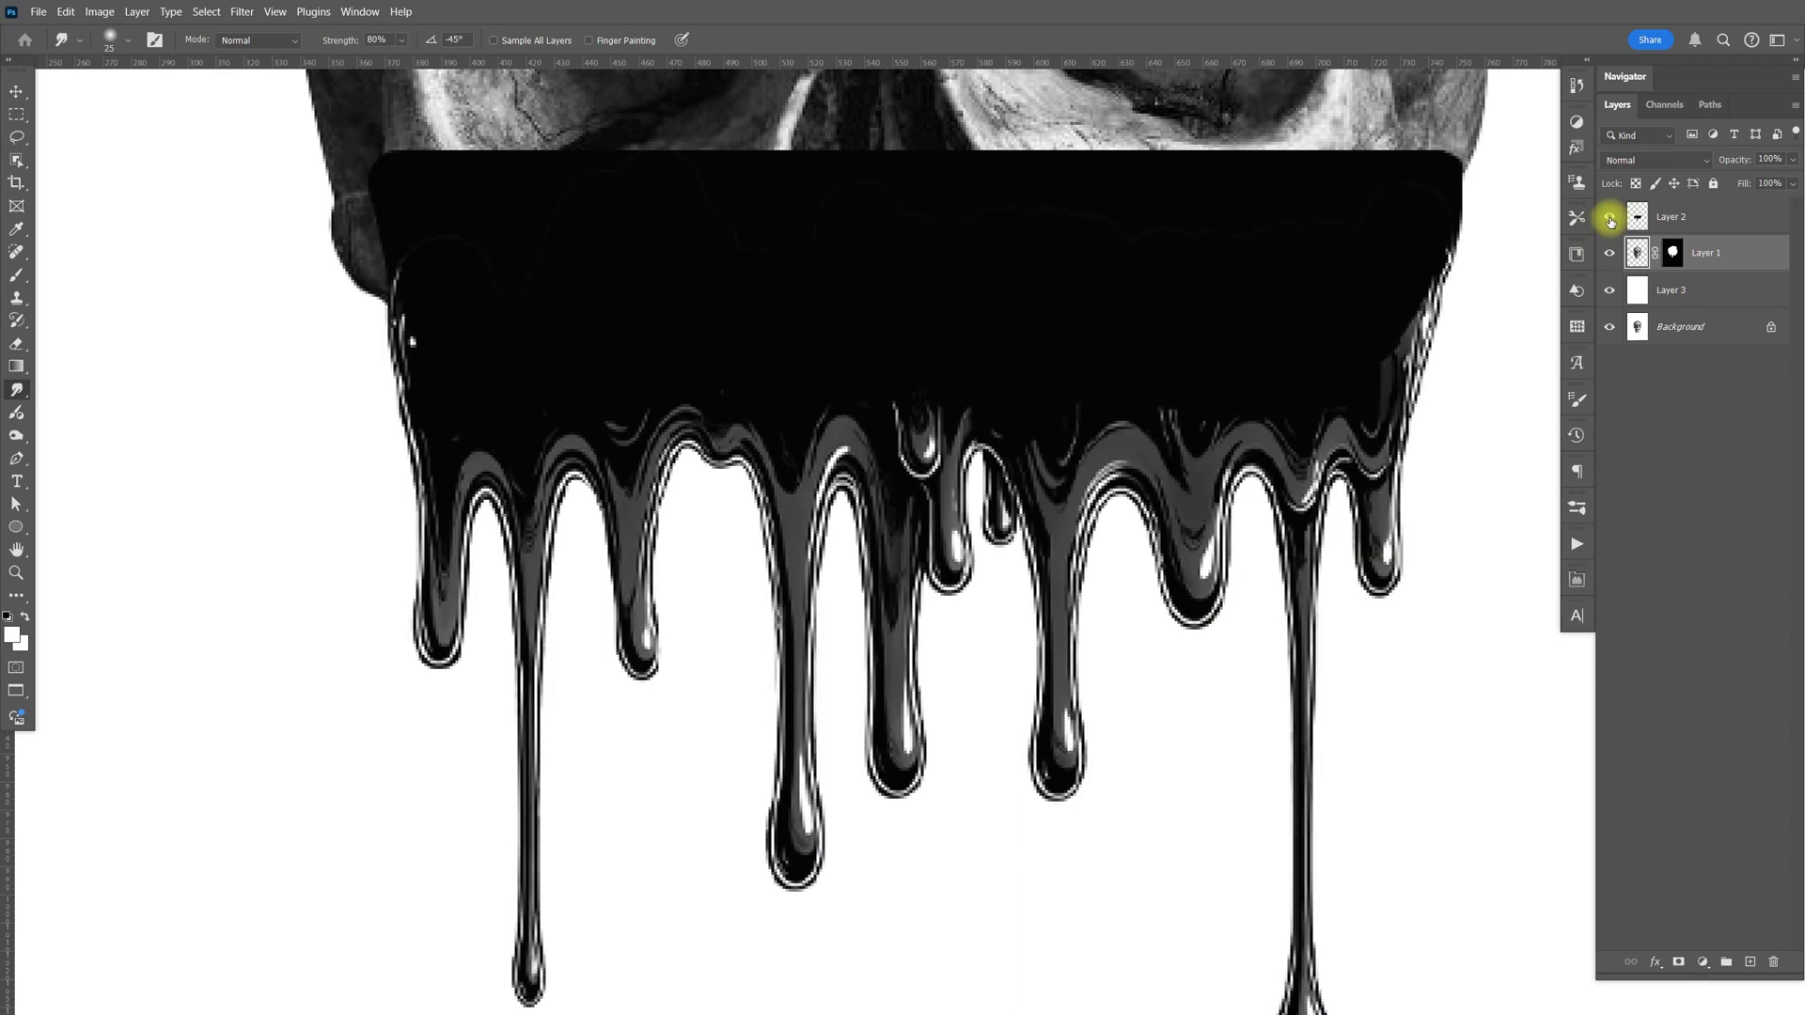
{"action": "left_click", "coordinate": [1609, 218]}
{"action": "left_click", "coordinate": [1609, 219]}
{"action": "left_click", "coordinate": [1609, 218]}
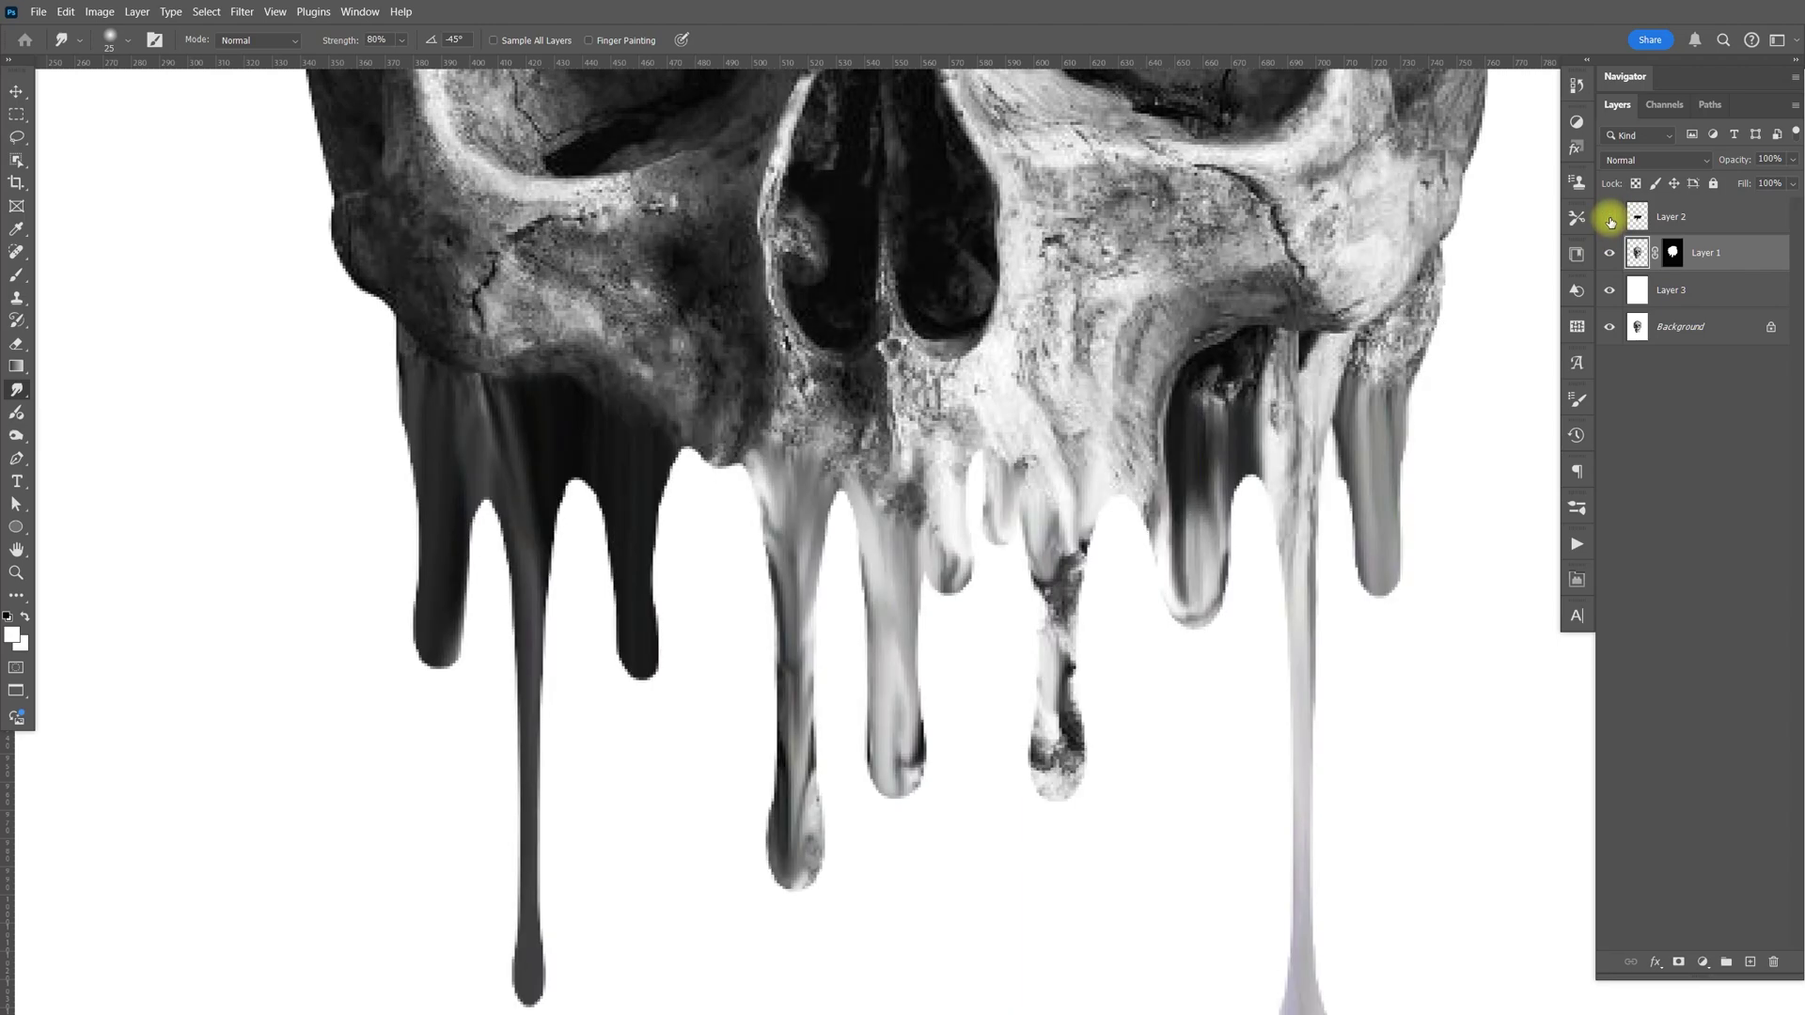
{"action": "left_click", "coordinate": [1609, 218]}
{"action": "left_click", "coordinate": [1609, 218]}
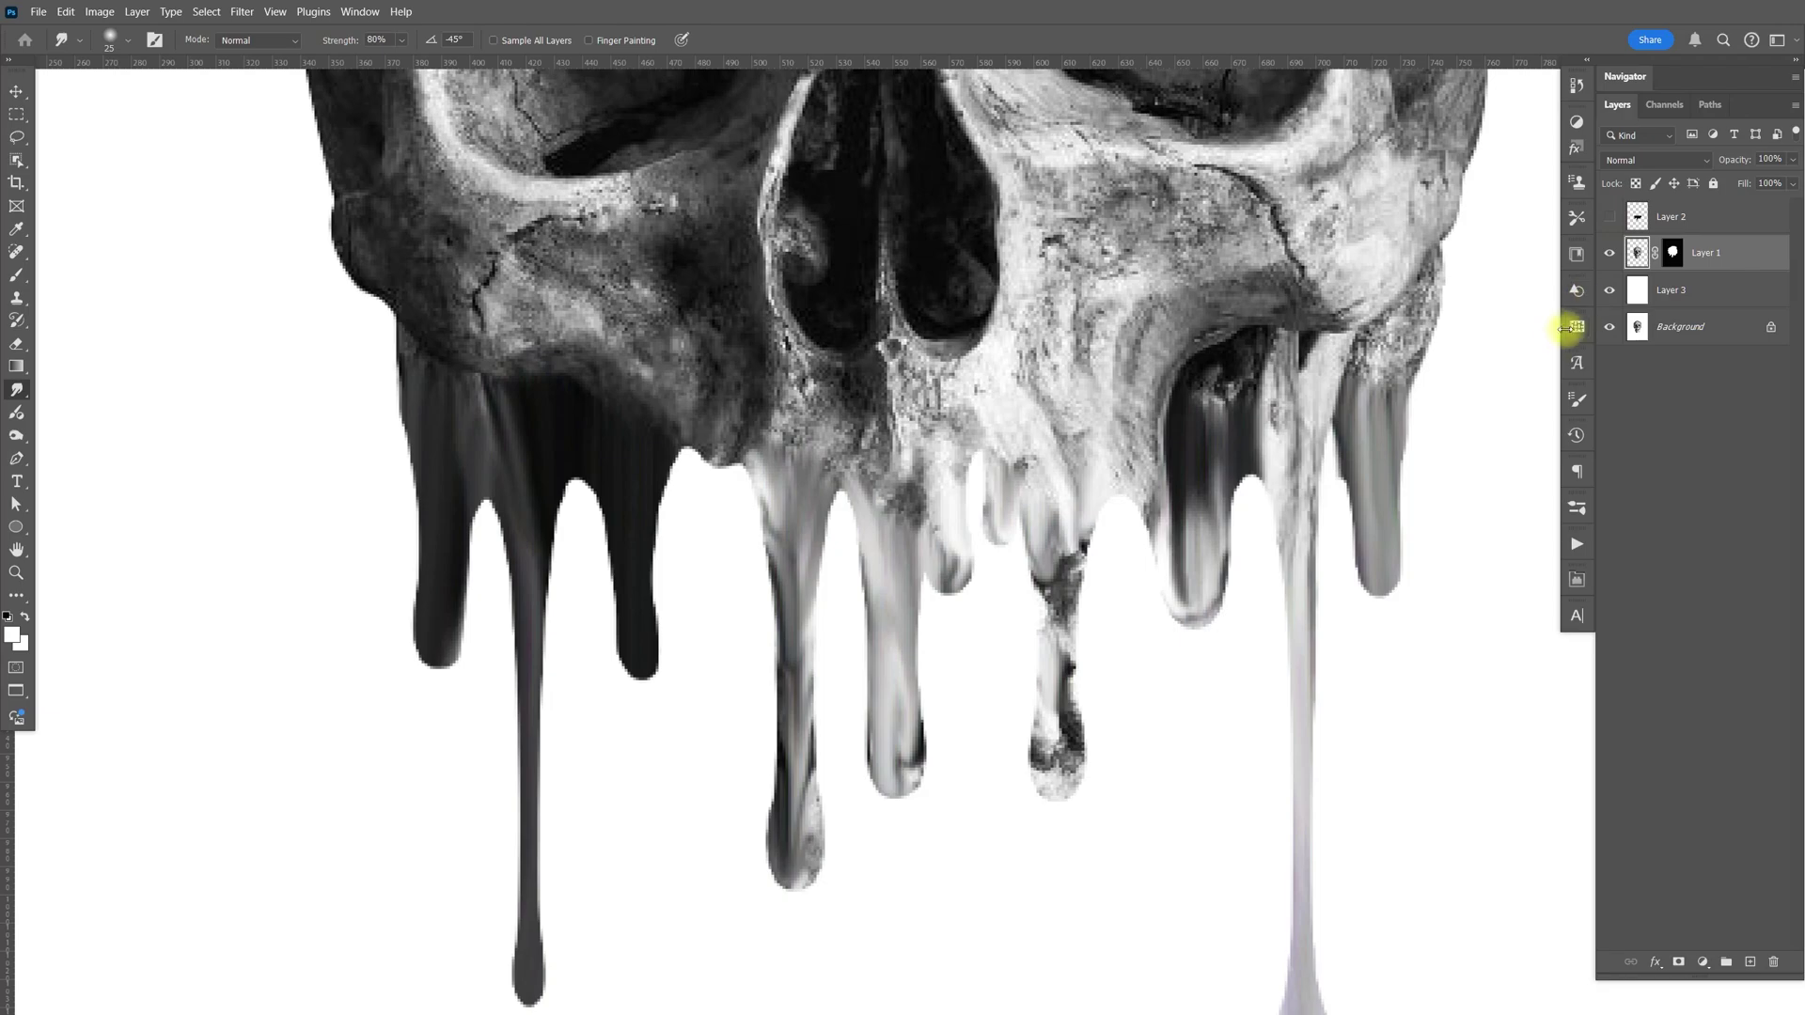
{"action": "scroll", "coordinate": [912, 301], "scroll_direction": "down", "scroll_amount": 6}
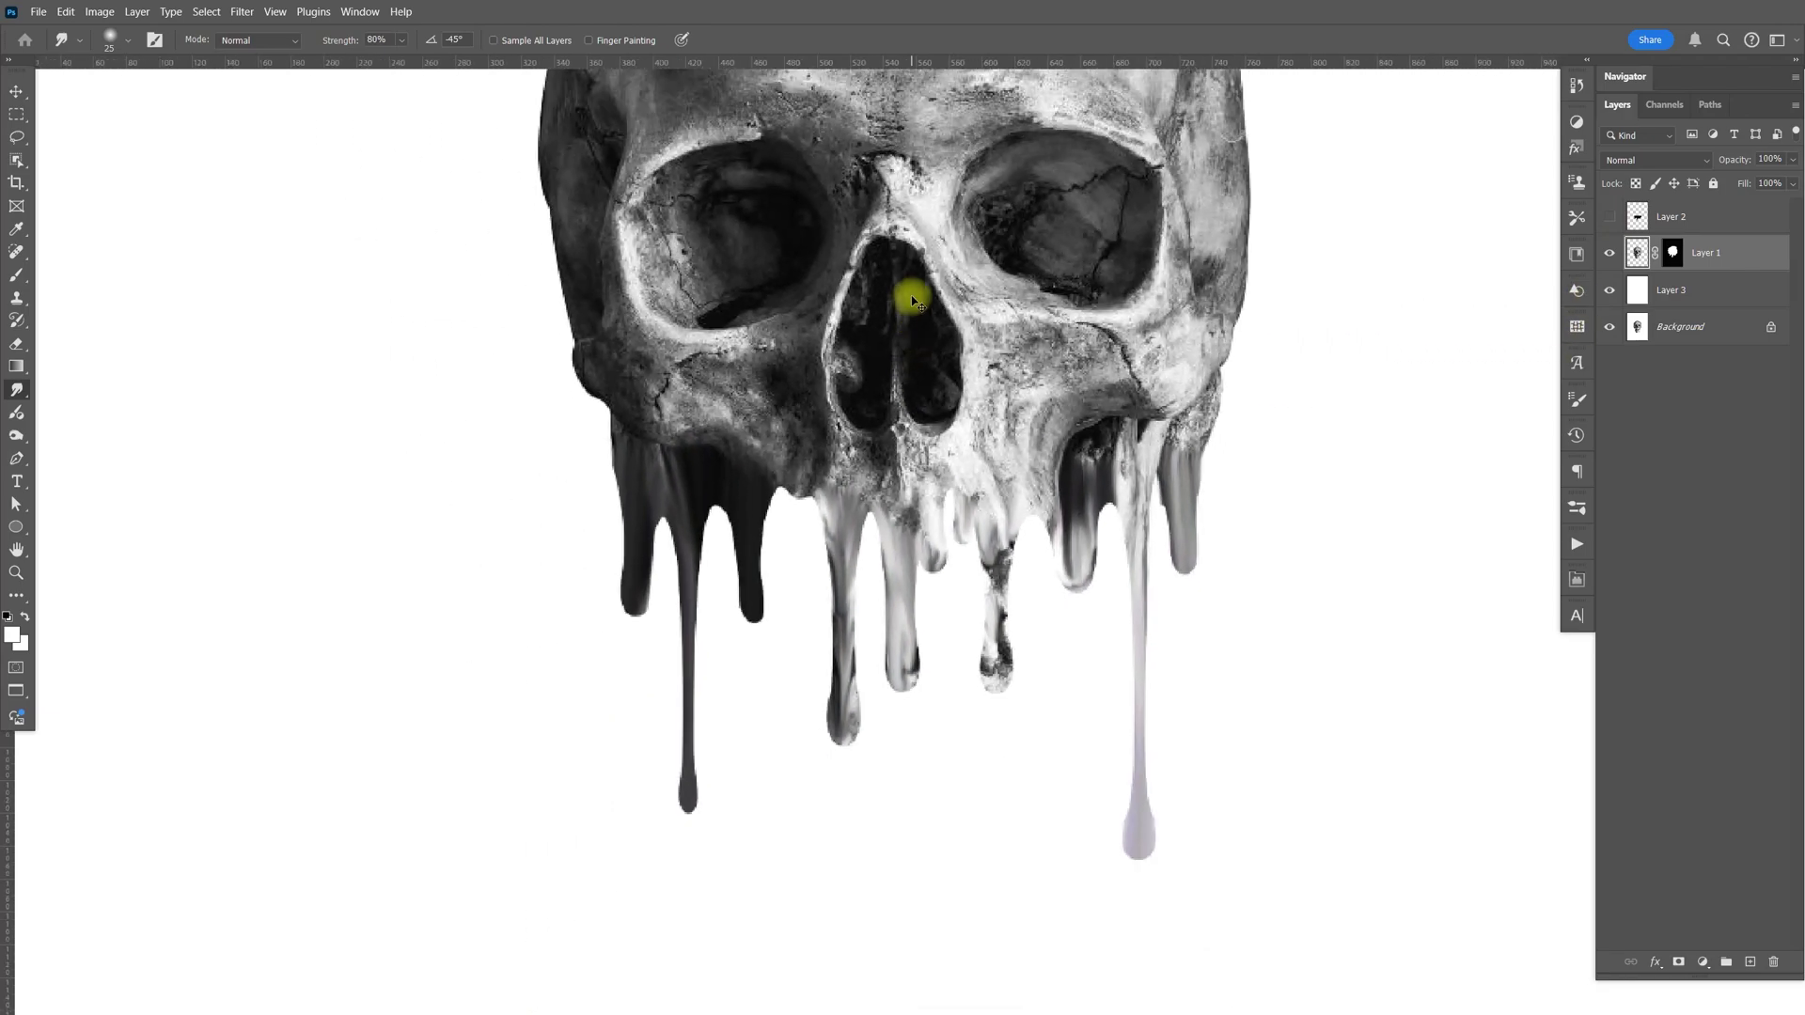
{"action": "scroll", "coordinate": [914, 301], "scroll_direction": "up", "scroll_amount": 1}
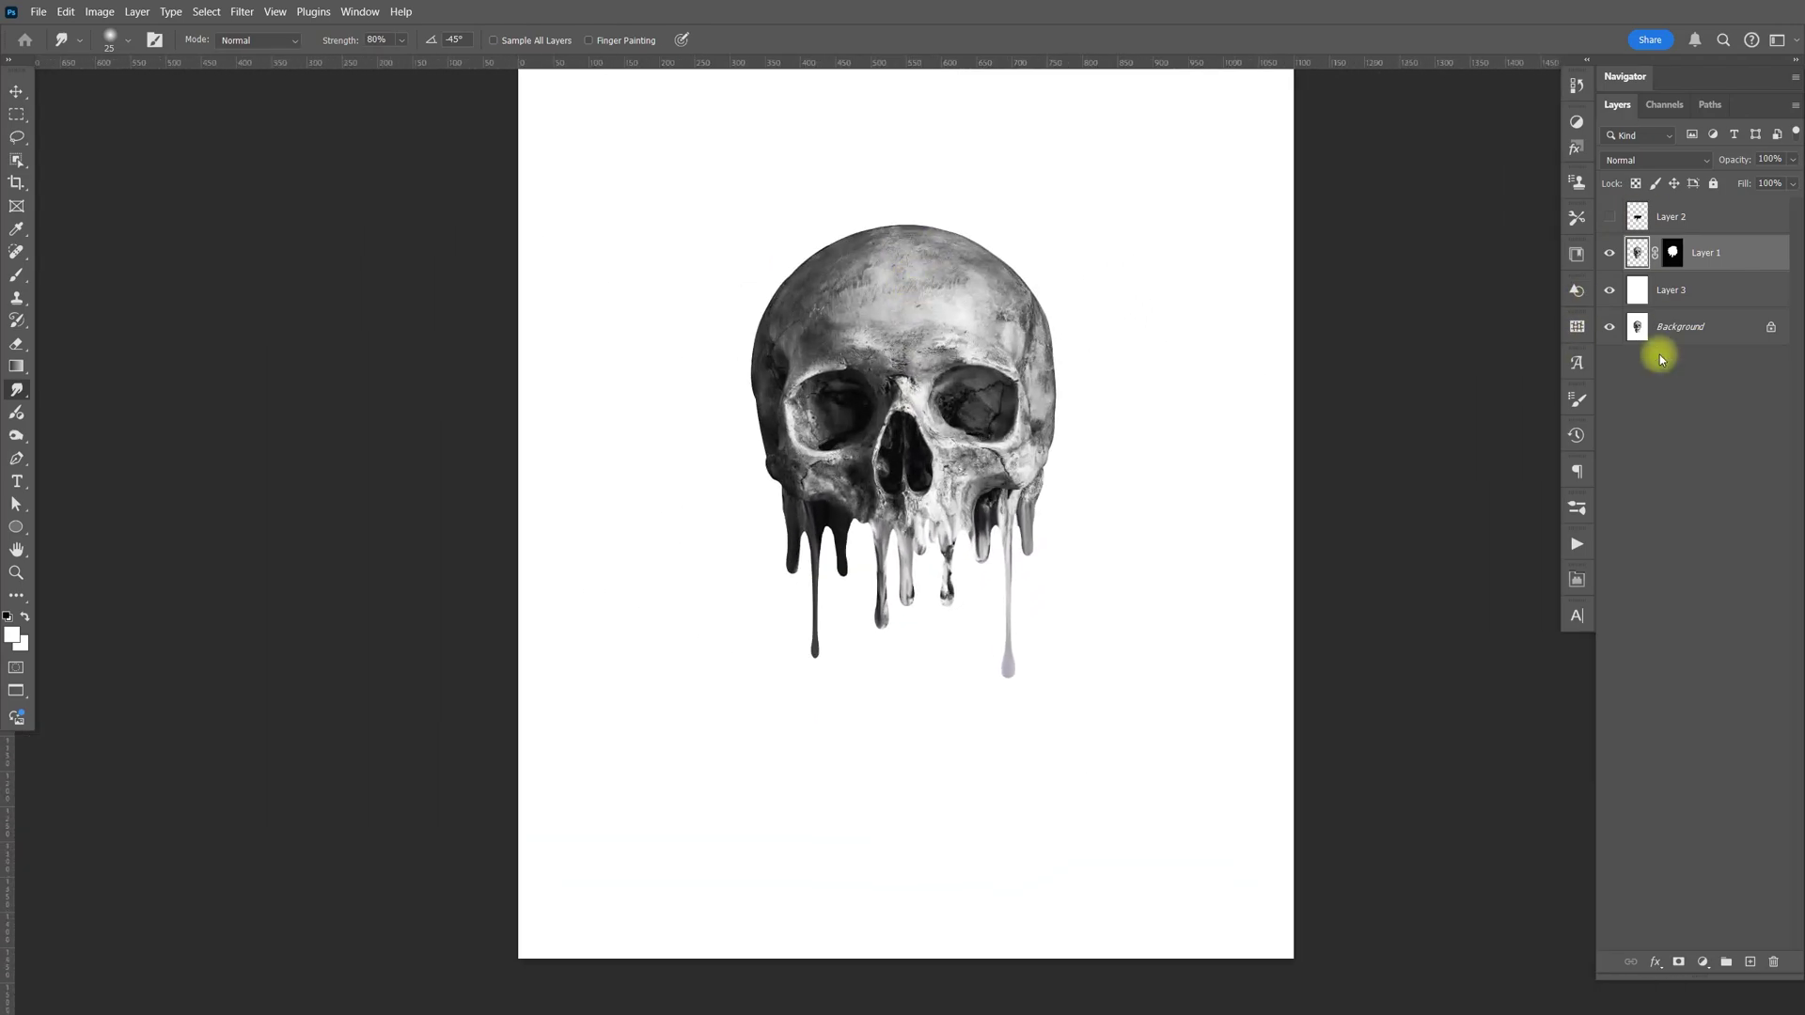
Step: Add a Levels adjustment clipped to Layer 1 with output white lowered to 207
{"action": "left_click", "coordinate": [1702, 961]}
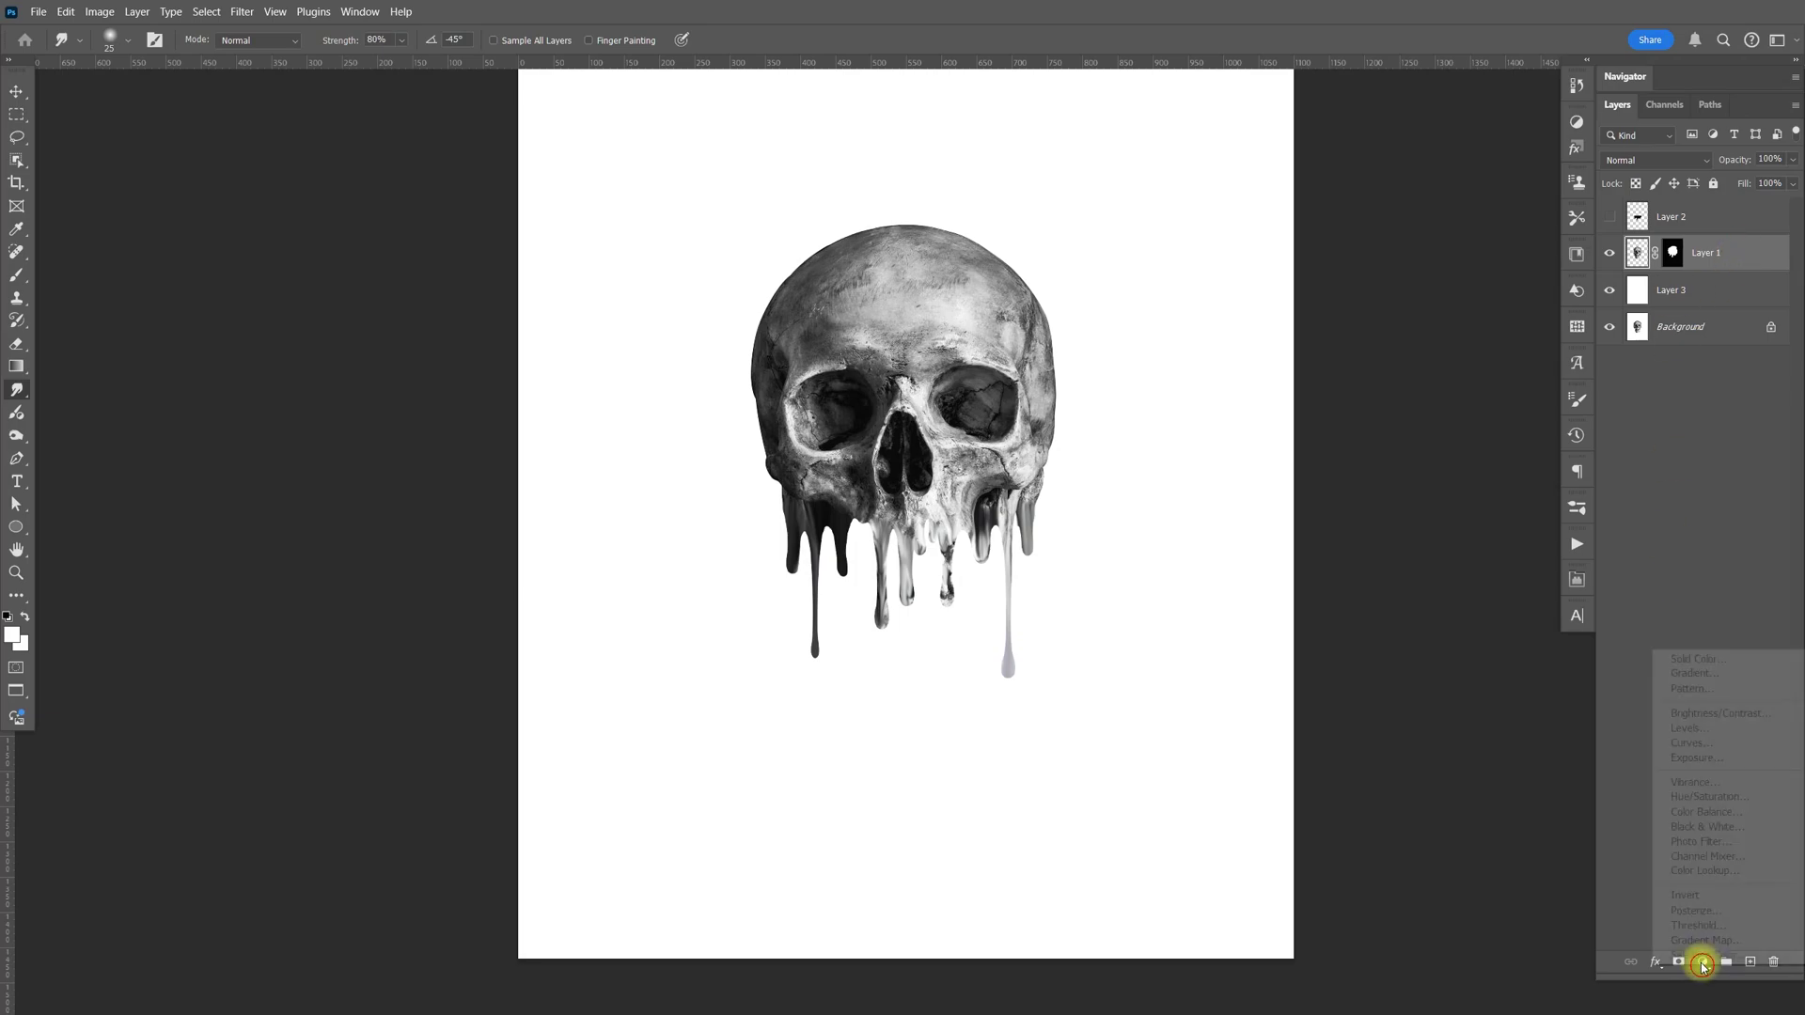
{"action": "left_click", "coordinate": [1724, 729]}
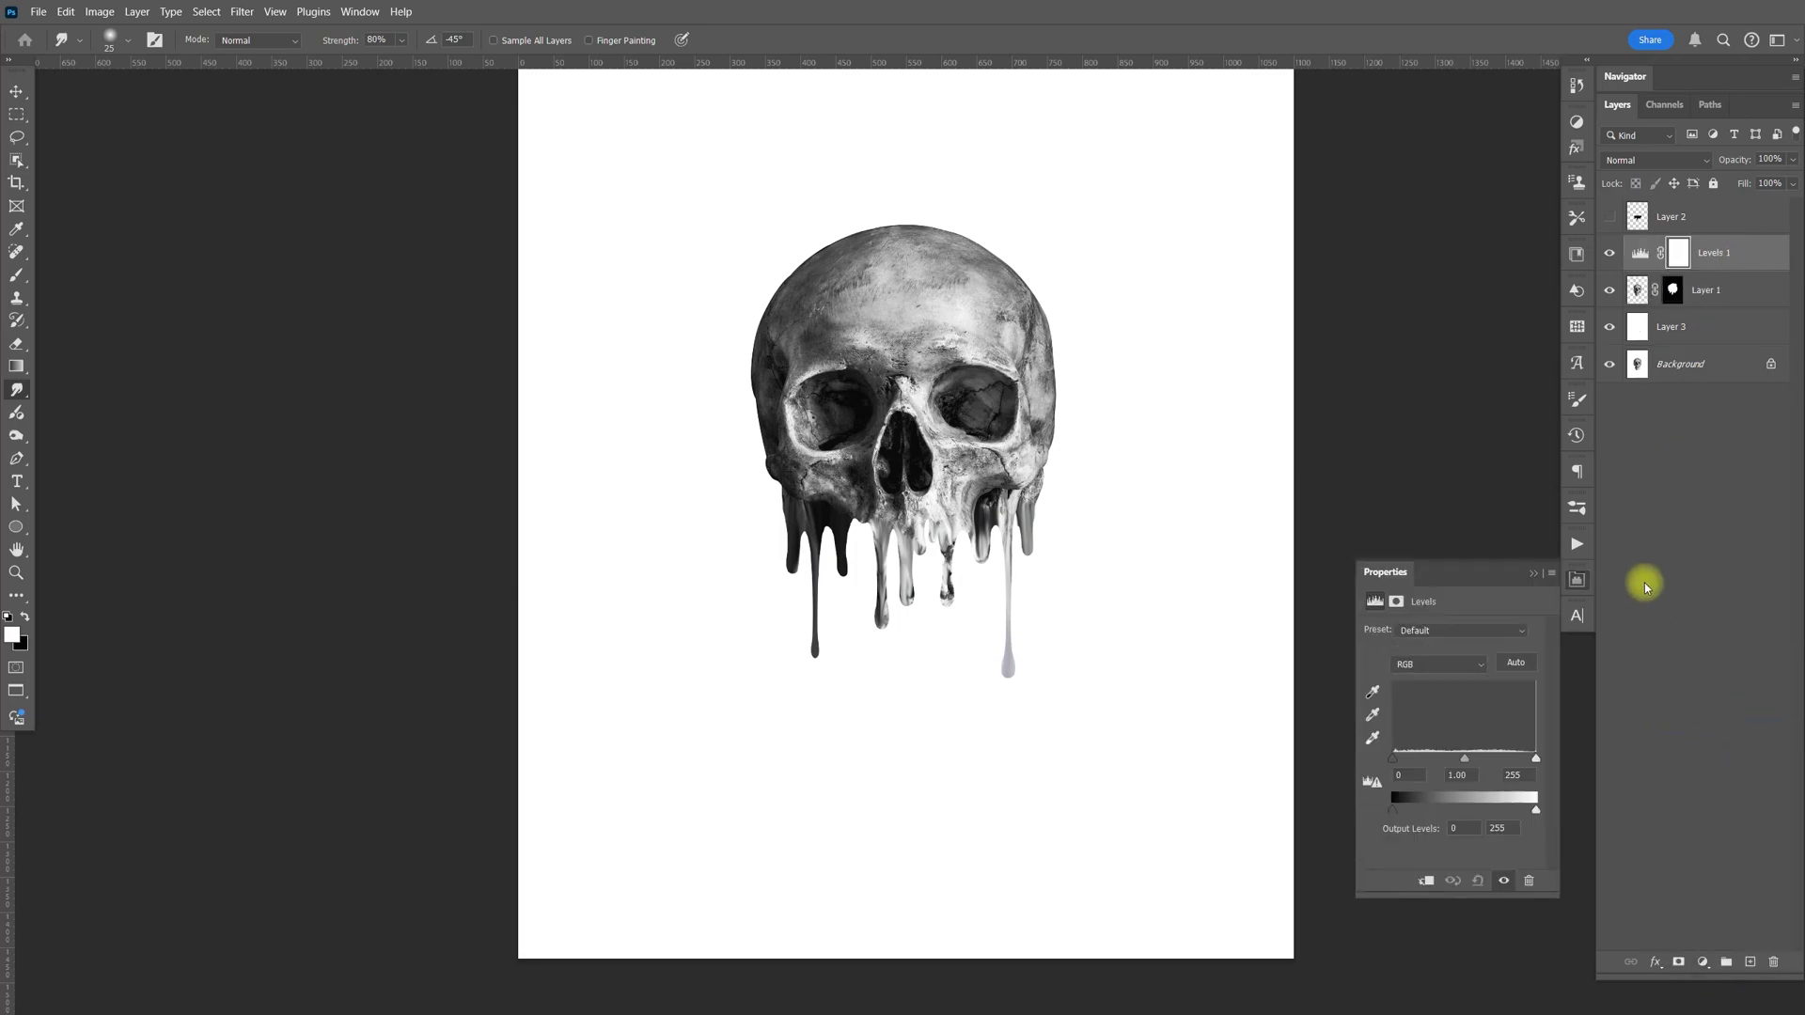
{"action": "left_click", "coordinate": [1426, 881]}
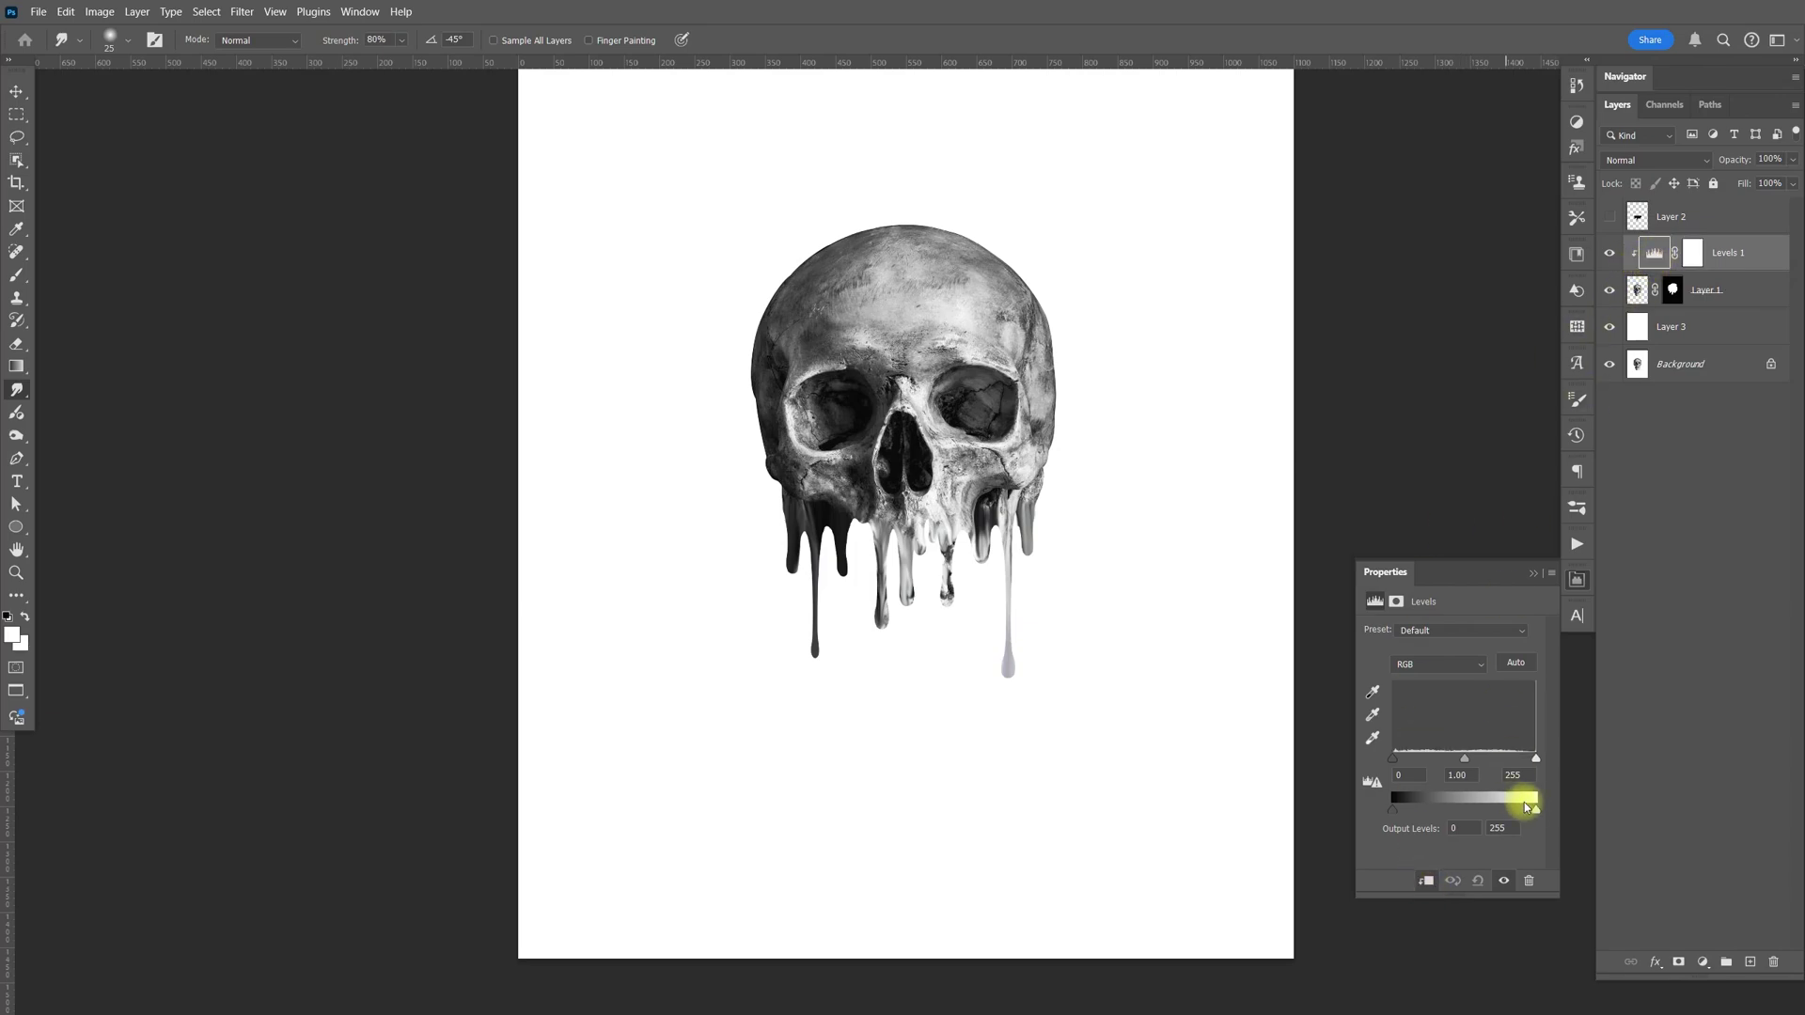
{"action": "left_click_drag", "start_coordinate": [1537, 811], "coordinate": [1524, 813]}
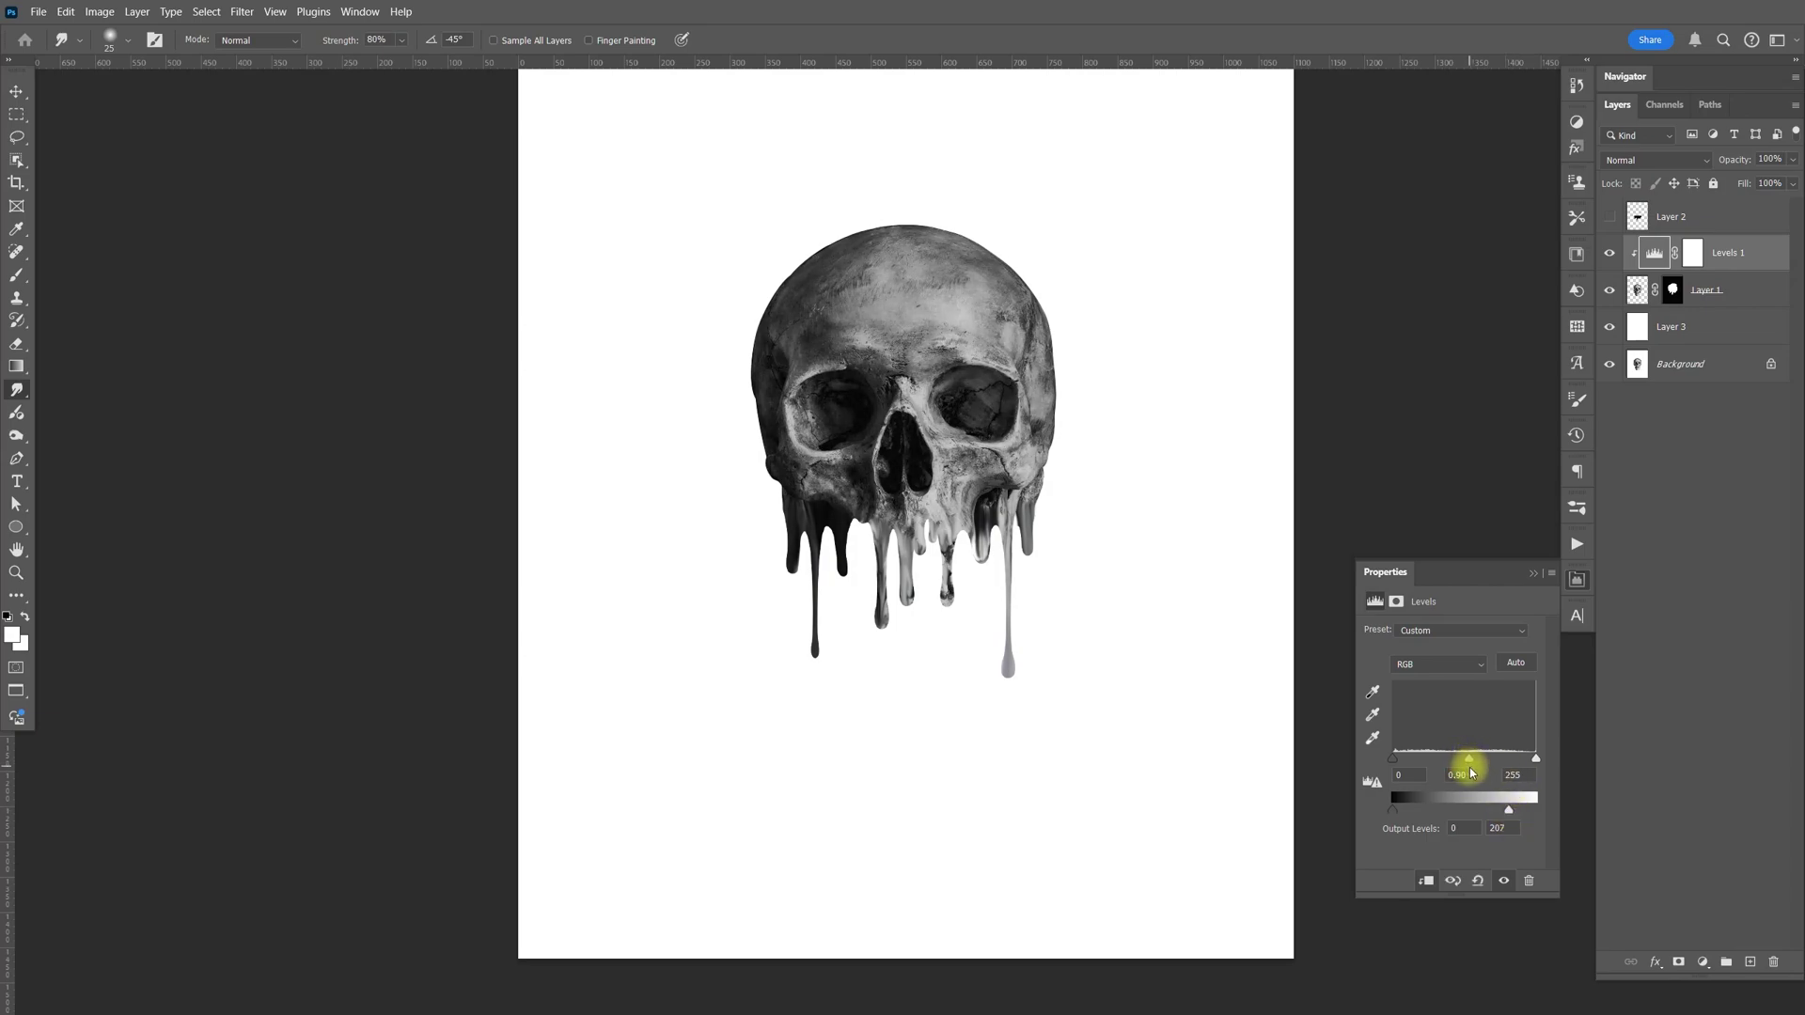
{"action": "left_click", "coordinate": [1576, 578]}
{"action": "left_click", "coordinate": [1637, 293]}
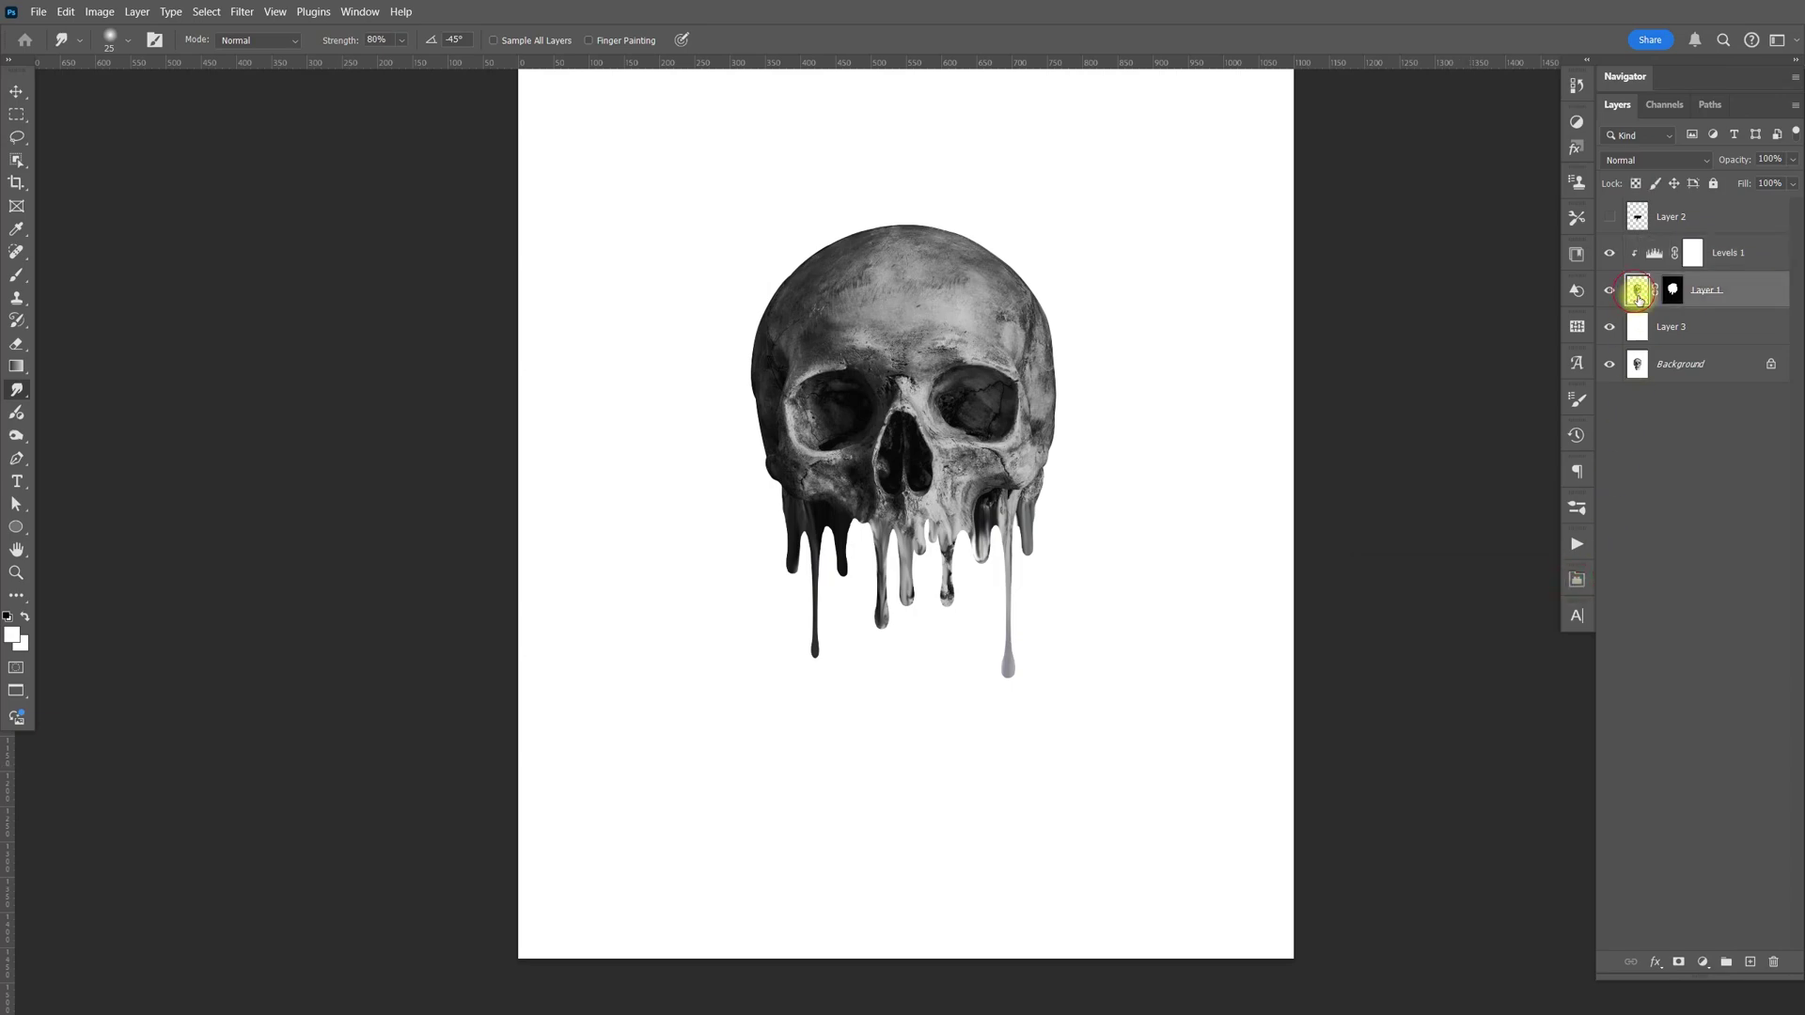
Step: Zoom in and smudge the middle drip down to its tip, pulling pale pixels below the nose into drips
{"action": "key", "text": "ctrl+plus"}
{"action": "key", "text": "ctrl+plus"}
{"action": "key", "text": "ctrl+plus"}
{"action": "key", "text": "ctrl+plus"}
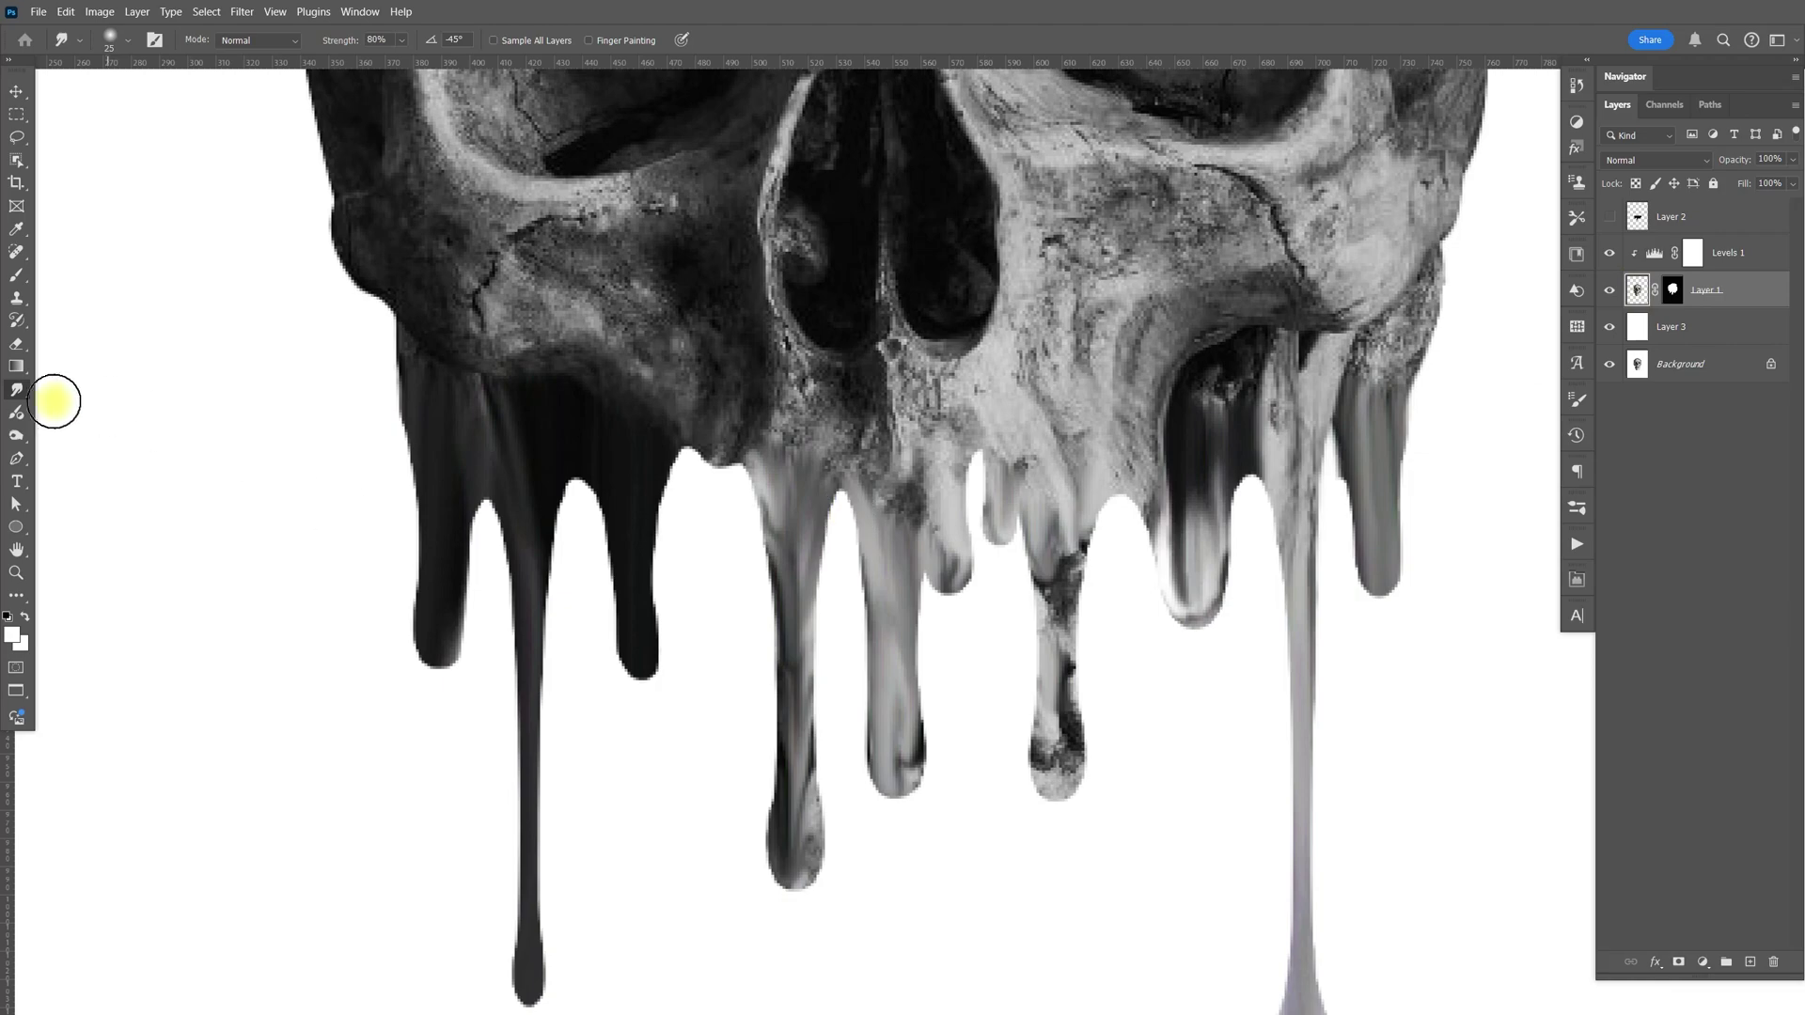
{"action": "left_click", "coordinate": [1069, 572]}
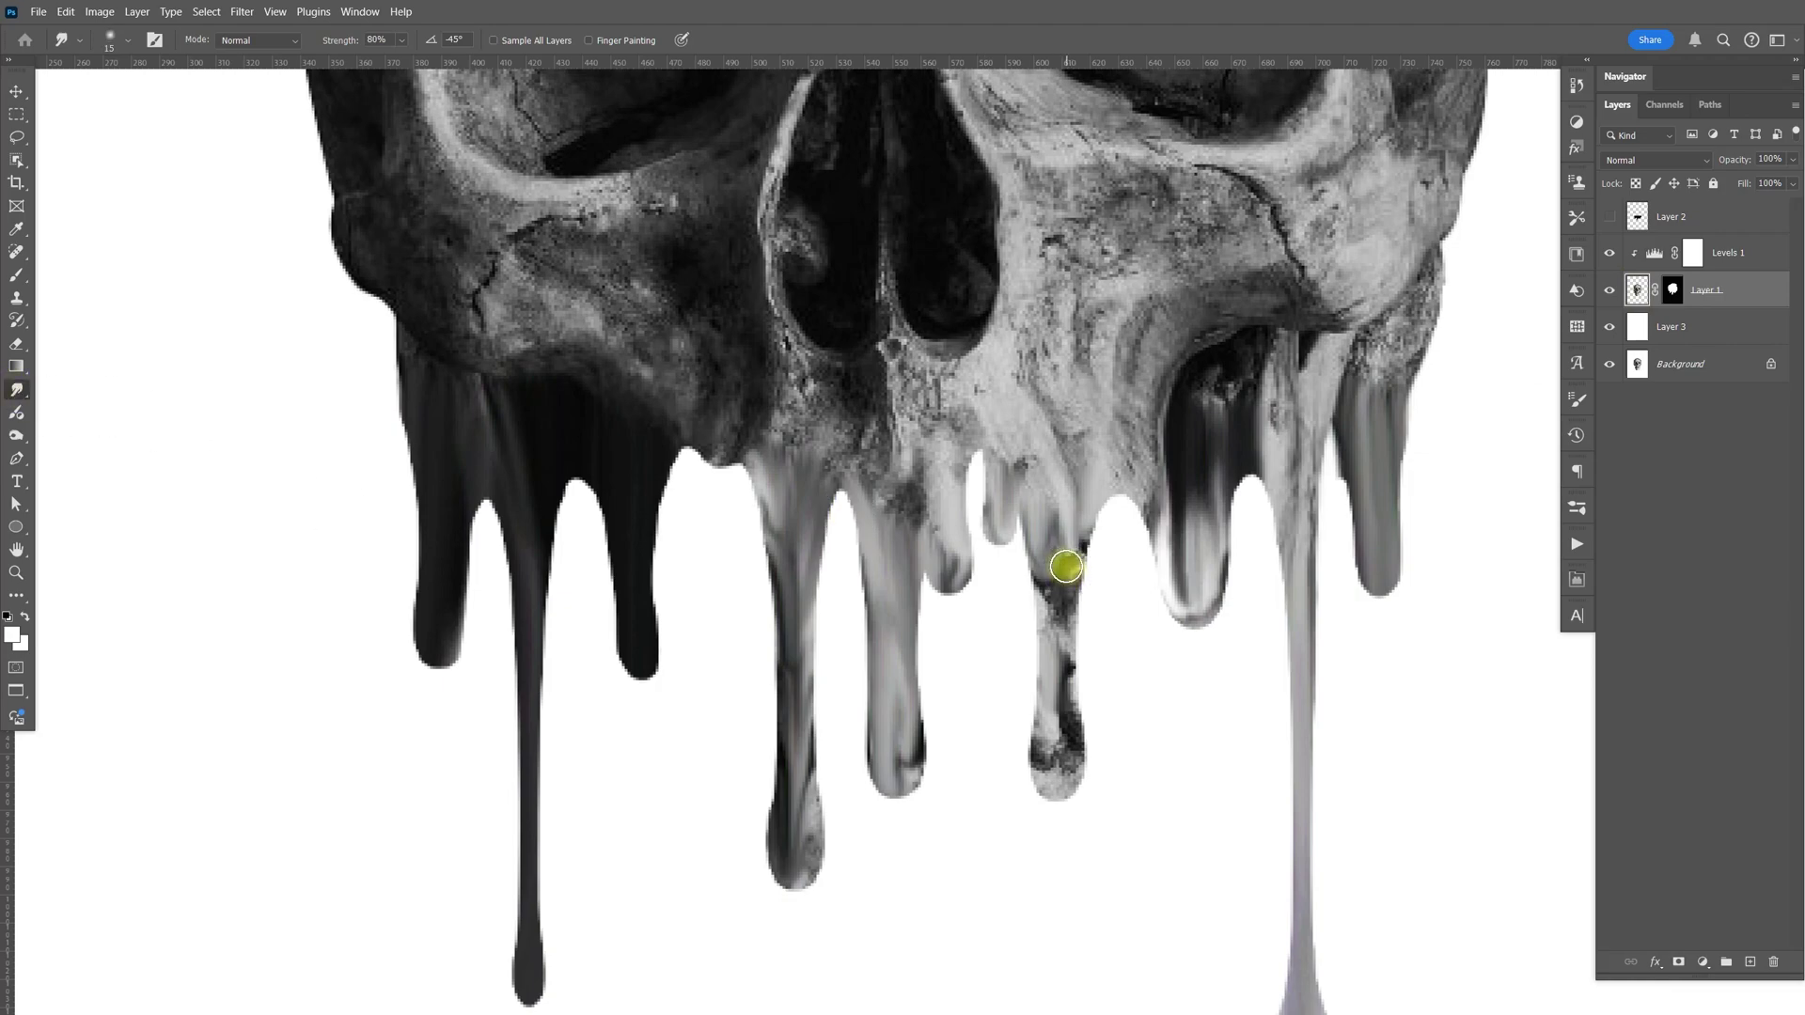
{"action": "left_click_drag", "start_coordinate": [1049, 560], "coordinate": [1069, 616]}
{"action": "left_click_drag", "start_coordinate": [1070, 695], "coordinate": [1072, 760]}
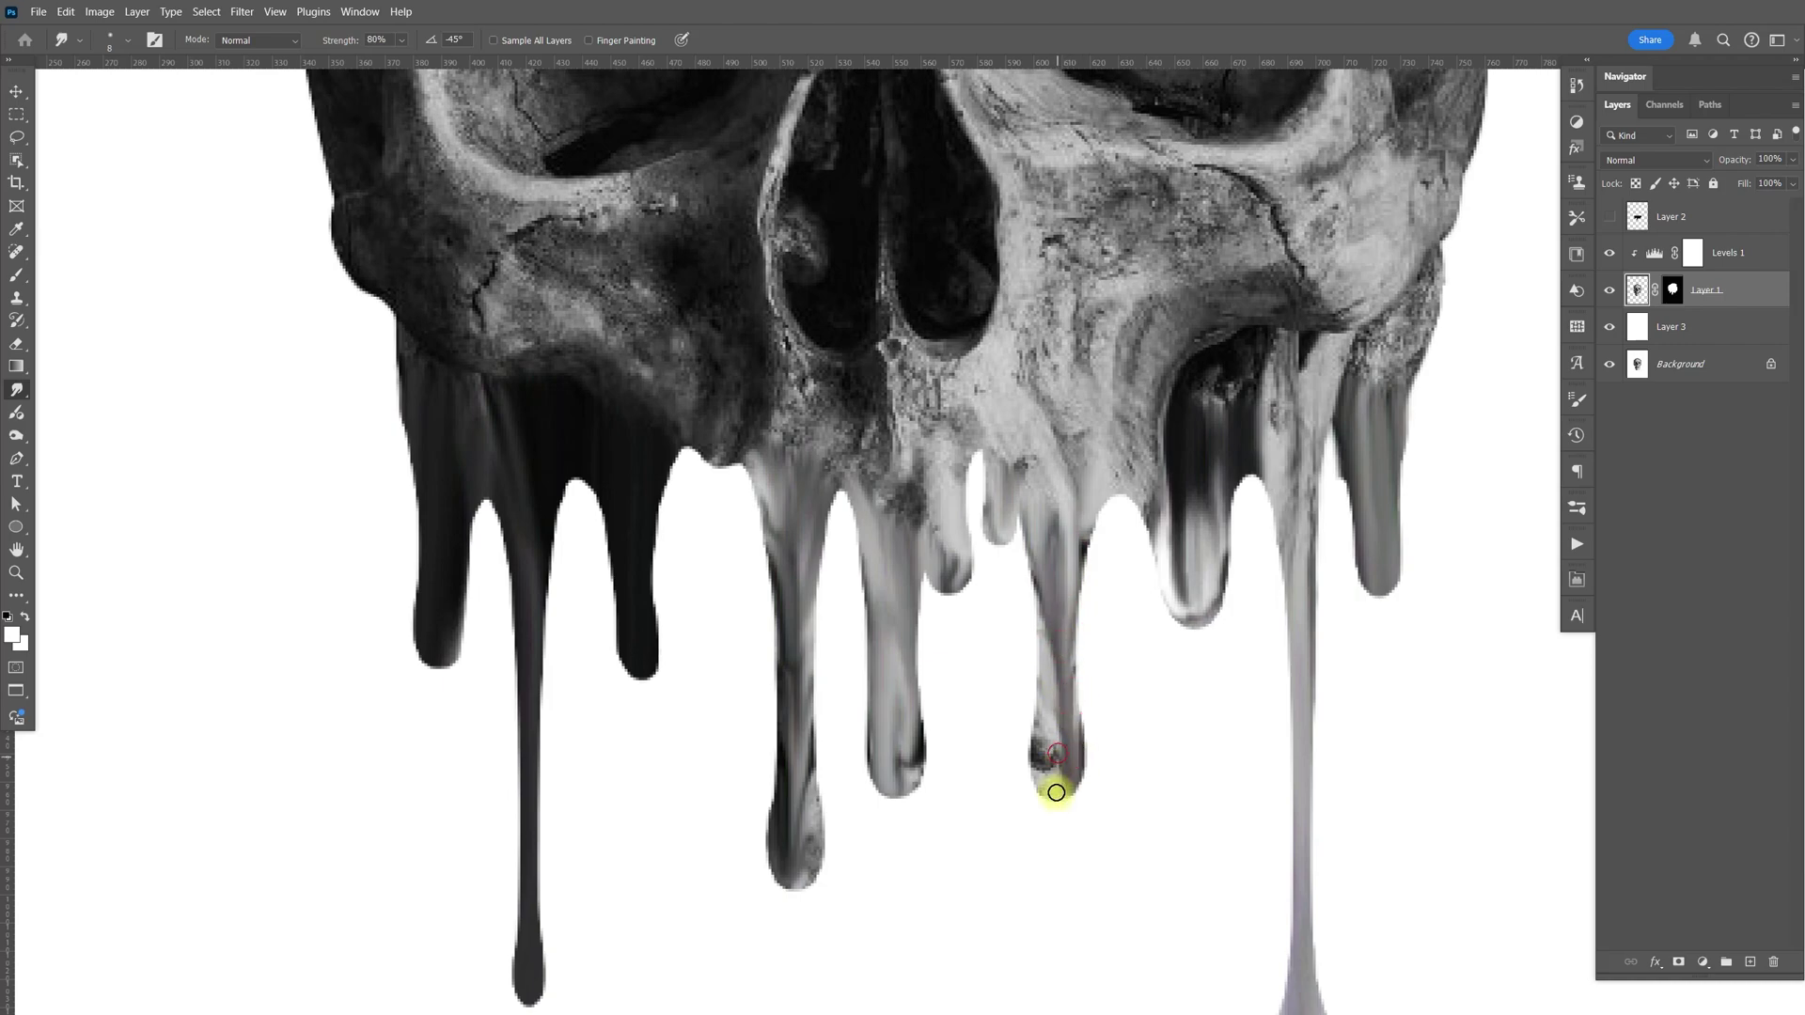
{"action": "mouse_move", "coordinate": [876, 464]}
{"action": "left_mouse_down"}
{"action": "mouse_move", "coordinate": [907, 534]}
{"action": "mouse_move", "coordinate": [917, 432]}
{"action": "mouse_move", "coordinate": [940, 425]}
{"action": "mouse_move", "coordinate": [947, 492]}
{"action": "left_mouse_up"}
{"action": "left_click_drag", "start_coordinate": [988, 410], "coordinate": [1008, 460]}
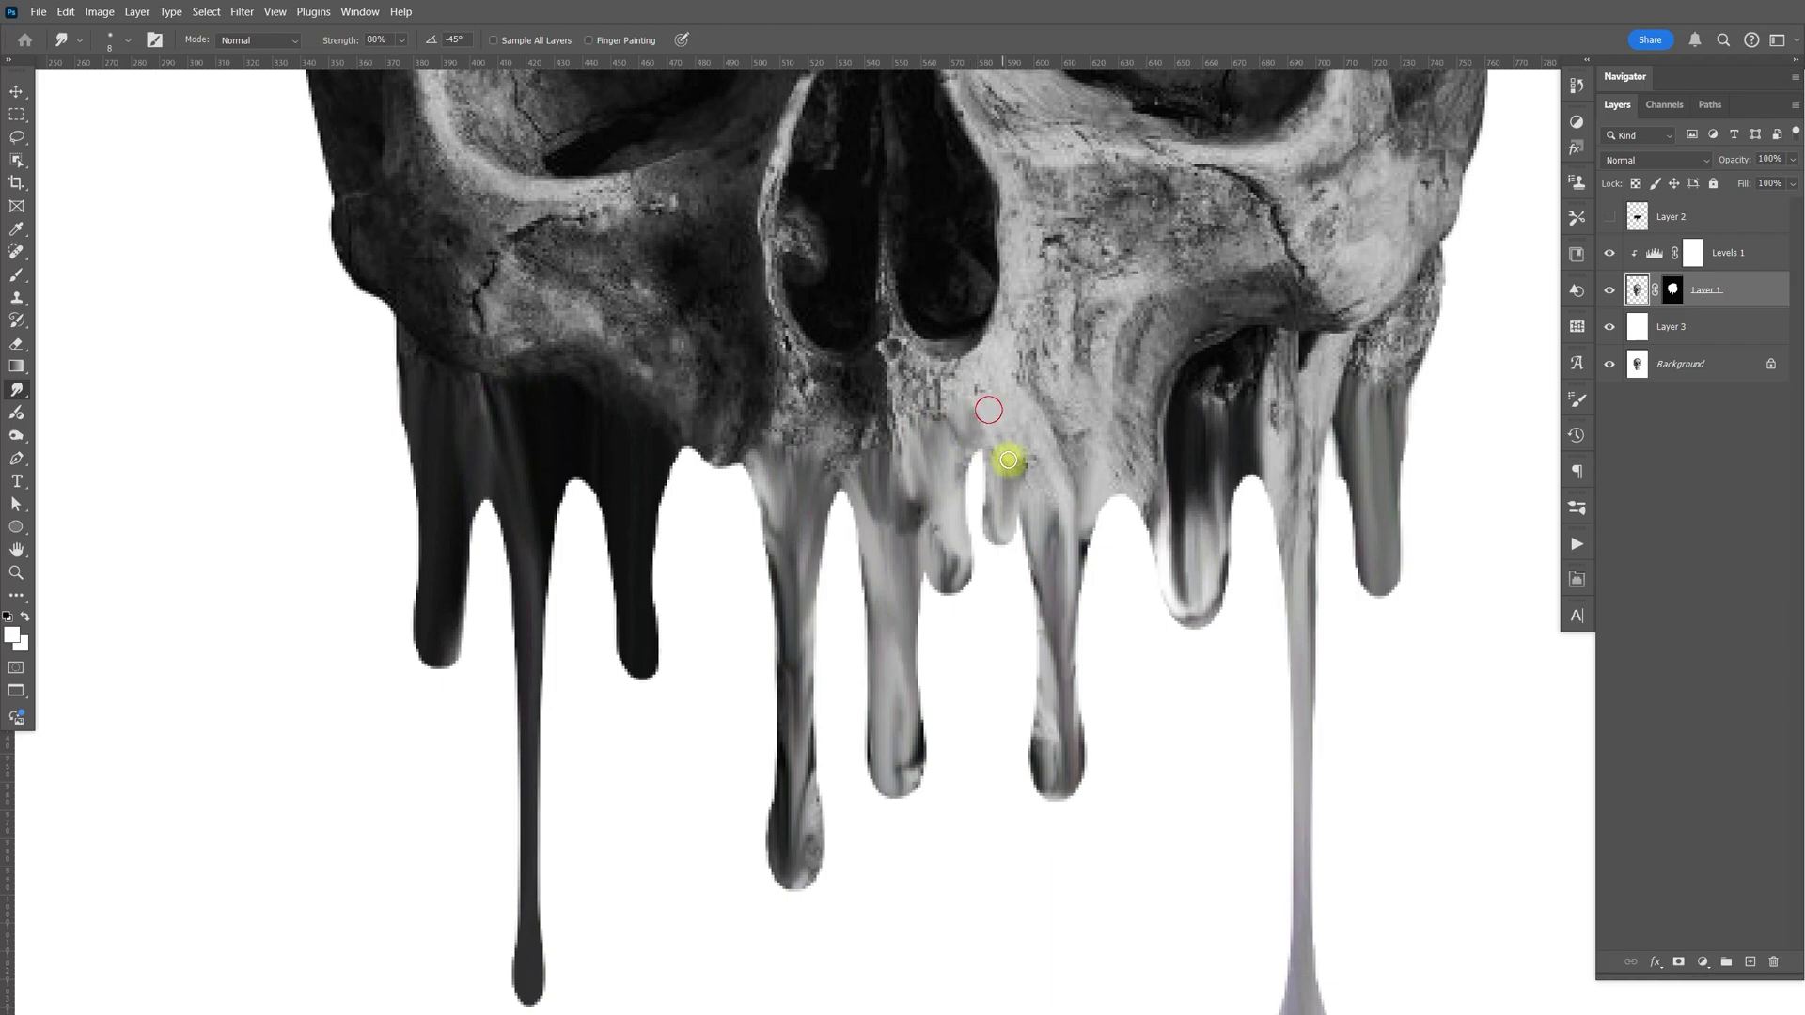
{"action": "mouse_move", "coordinate": [1064, 406]}
{"action": "left_mouse_down"}
{"action": "mouse_move", "coordinate": [1084, 455]}
{"action": "mouse_move", "coordinate": [1035, 467]}
{"action": "mouse_move", "coordinate": [1046, 534]}
{"action": "mouse_move", "coordinate": [1081, 522]}
{"action": "mouse_move", "coordinate": [1103, 412]}
{"action": "mouse_move", "coordinate": [1081, 370]}
{"action": "mouse_move", "coordinate": [1164, 539]}
{"action": "mouse_move", "coordinate": [1167, 353]}
{"action": "mouse_move", "coordinate": [1198, 332]}
{"action": "mouse_move", "coordinate": [1176, 352]}
{"action": "mouse_move", "coordinate": [1156, 492]}
{"action": "left_mouse_up"}
Step: Streak the right-hand dark drips downward and blend the grey drips below the nose
{"action": "mouse_move", "coordinate": [1216, 381]}
{"action": "left_mouse_down"}
{"action": "mouse_move", "coordinate": [1203, 428]}
{"action": "mouse_move", "coordinate": [1244, 369]}
{"action": "mouse_move", "coordinate": [1275, 382]}
{"action": "mouse_move", "coordinate": [1275, 428]}
{"action": "left_mouse_up"}
{"action": "mouse_move", "coordinate": [1396, 334]}
{"action": "left_mouse_down"}
{"action": "mouse_move", "coordinate": [1426, 285]}
{"action": "mouse_move", "coordinate": [1397, 439]}
{"action": "mouse_move", "coordinate": [1375, 354]}
{"action": "mouse_move", "coordinate": [1406, 310]}
{"action": "left_mouse_up"}
{"action": "left_click_drag", "start_coordinate": [1390, 376], "coordinate": [1369, 429]}
{"action": "mouse_move", "coordinate": [633, 414]}
{"action": "left_mouse_down"}
{"action": "mouse_move", "coordinate": [699, 419]}
{"action": "mouse_move", "coordinate": [726, 454]}
{"action": "mouse_move", "coordinate": [776, 414]}
{"action": "mouse_move", "coordinate": [781, 478]}
{"action": "mouse_move", "coordinate": [831, 446]}
{"action": "mouse_move", "coordinate": [830, 474]}
{"action": "mouse_move", "coordinate": [878, 451]}
{"action": "mouse_move", "coordinate": [895, 488]}
{"action": "mouse_move", "coordinate": [896, 452]}
{"action": "mouse_move", "coordinate": [921, 513]}
{"action": "left_mouse_up"}
{"action": "left_click_drag", "start_coordinate": [938, 517], "coordinate": [959, 570]}
{"action": "left_click_drag", "start_coordinate": [805, 824], "coordinate": [801, 870]}
{"action": "scroll", "coordinate": [900, 467], "scroll_direction": "down", "scroll_amount": 6}
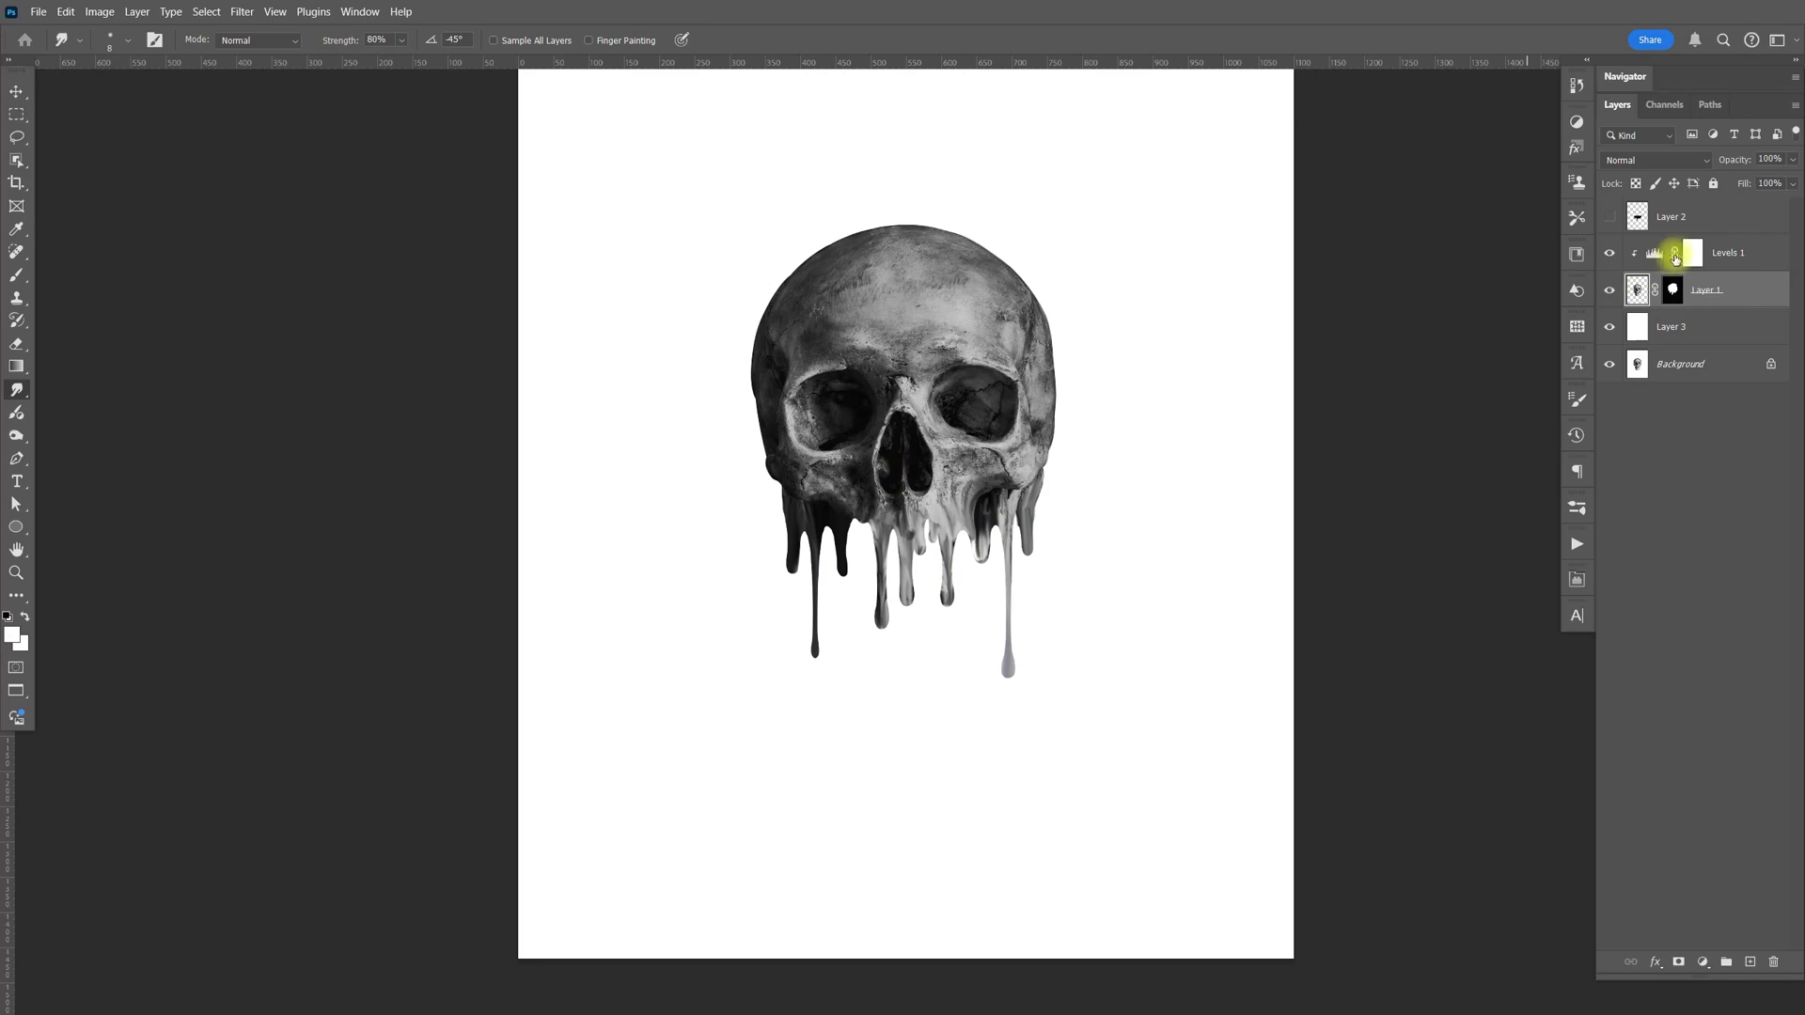
Step: Invert the Levels 1 mask to black to hide its darkening, then switch to the Brush tool
{"action": "left_click", "coordinate": [1691, 254]}
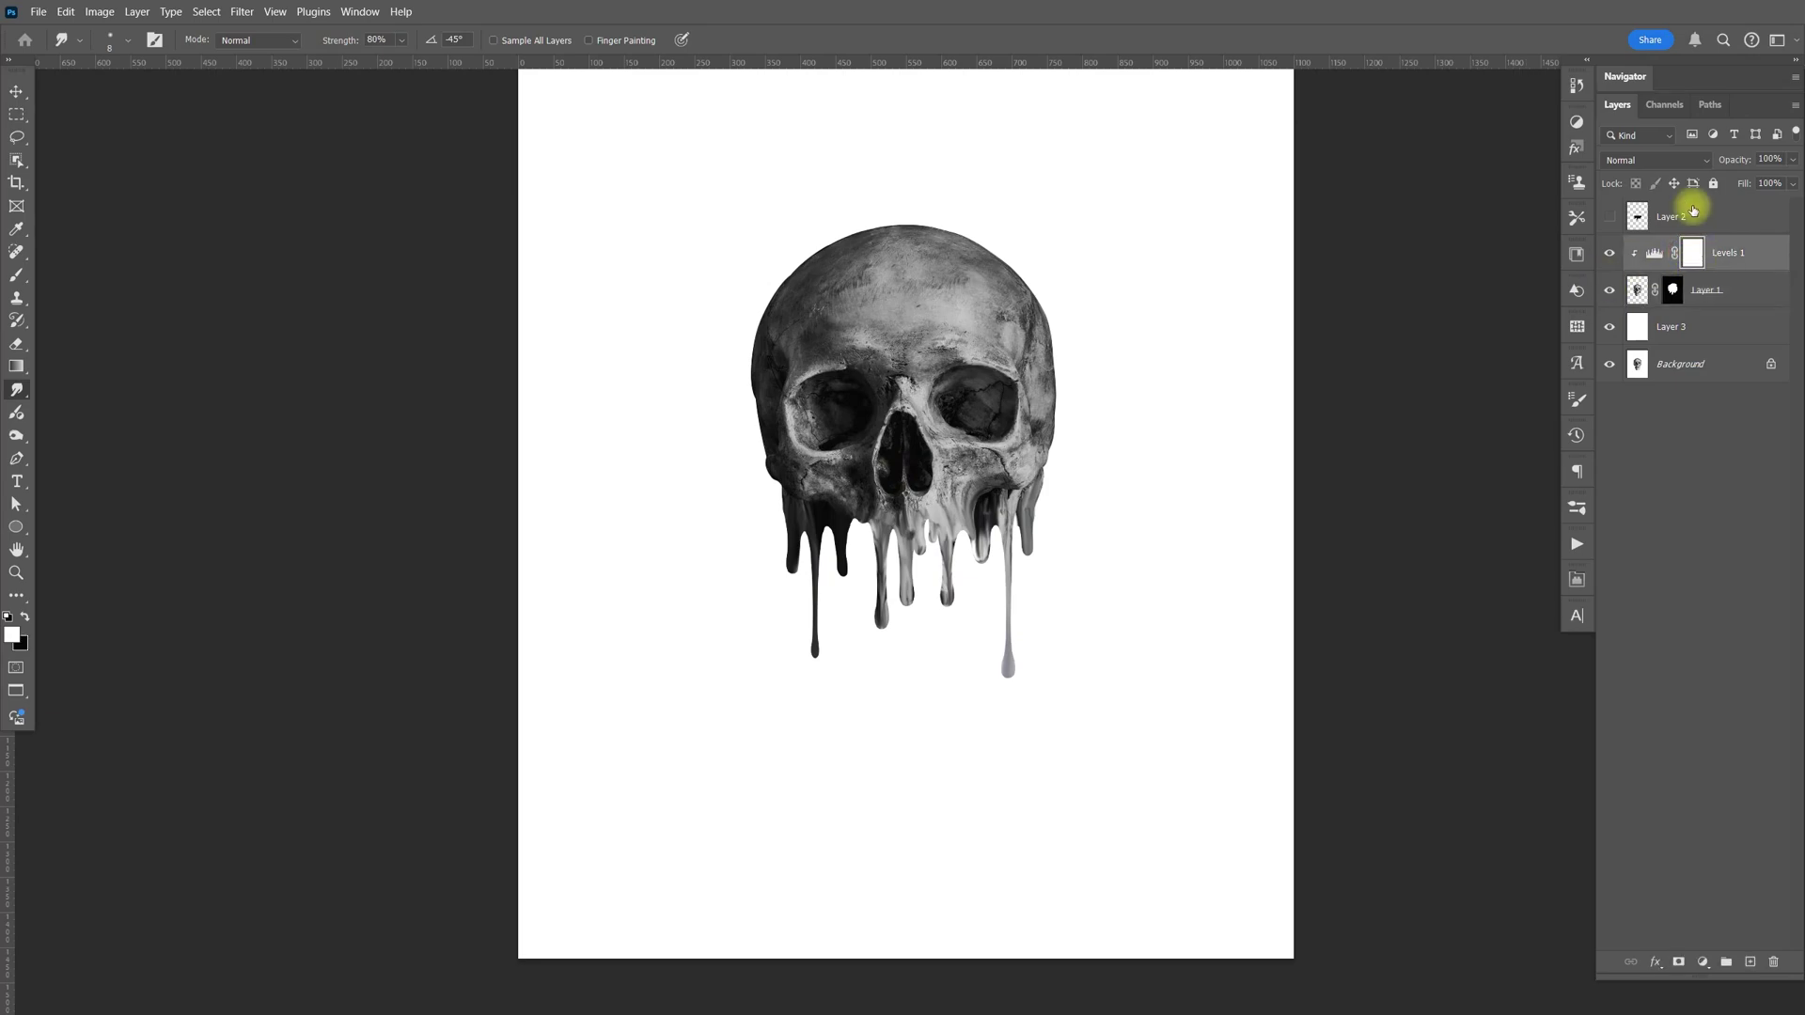
{"action": "key", "text": "ctrl+i"}
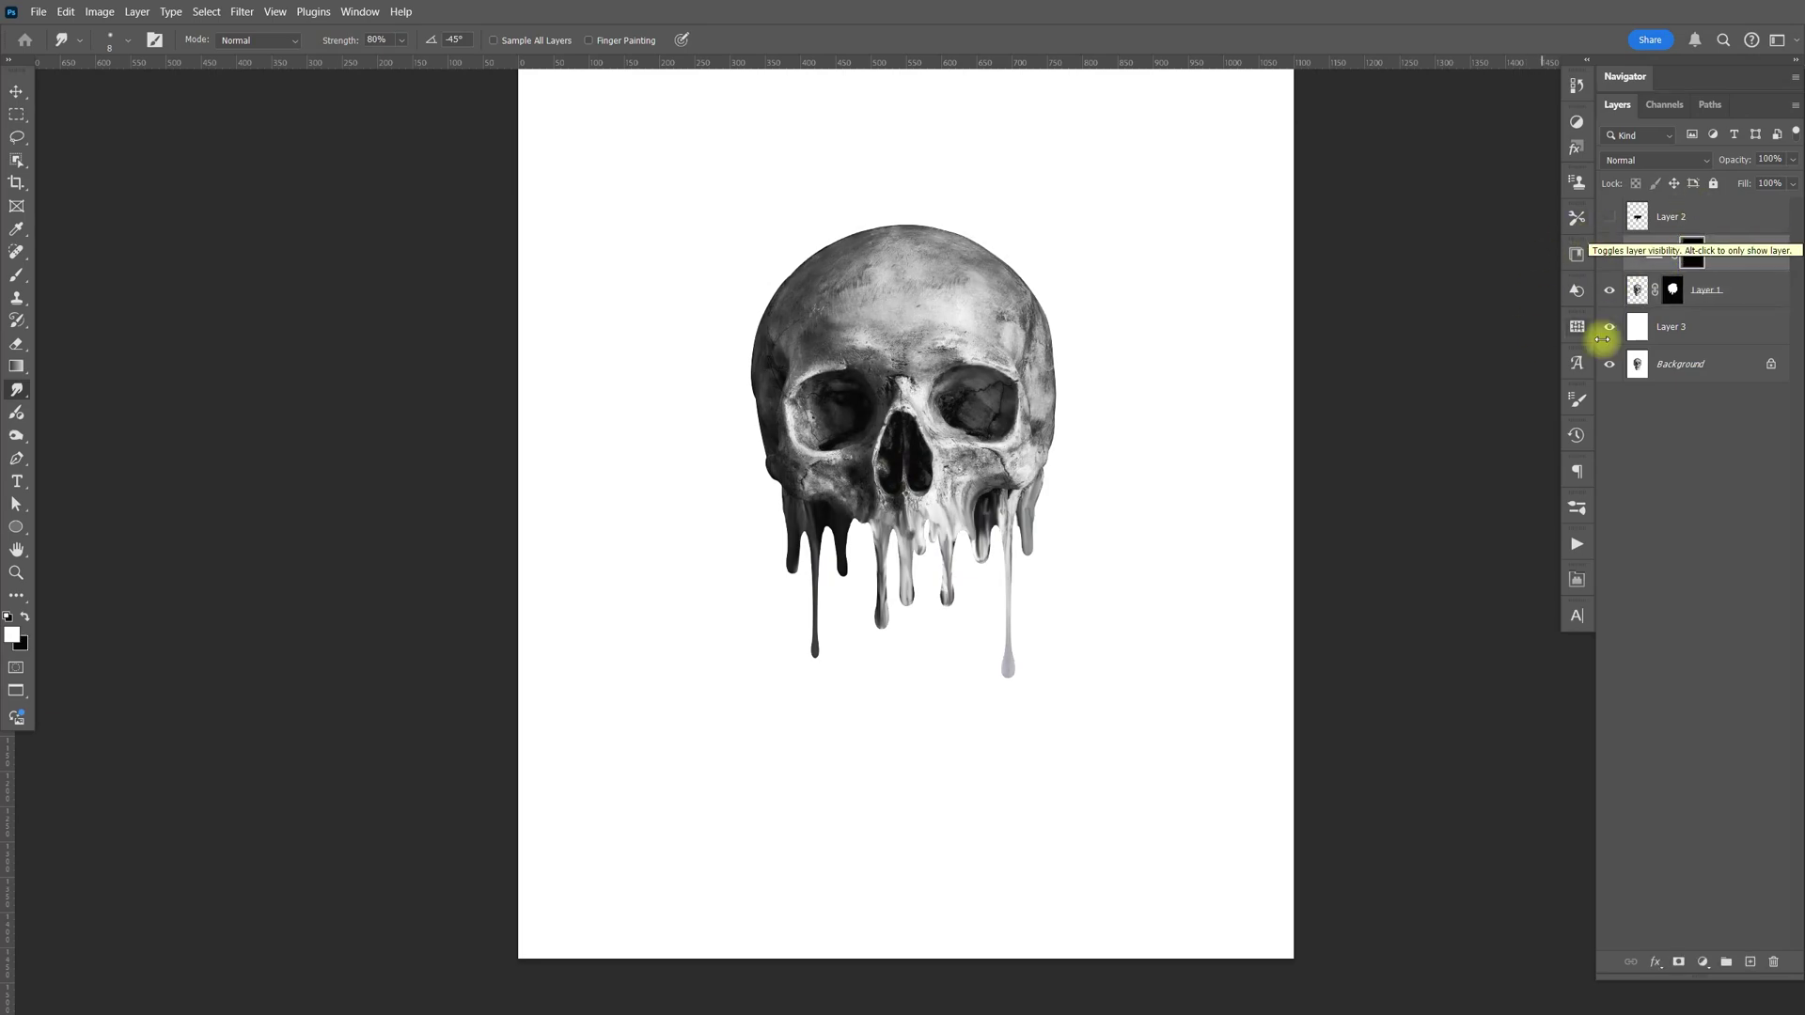
{"action": "key", "text": "b"}
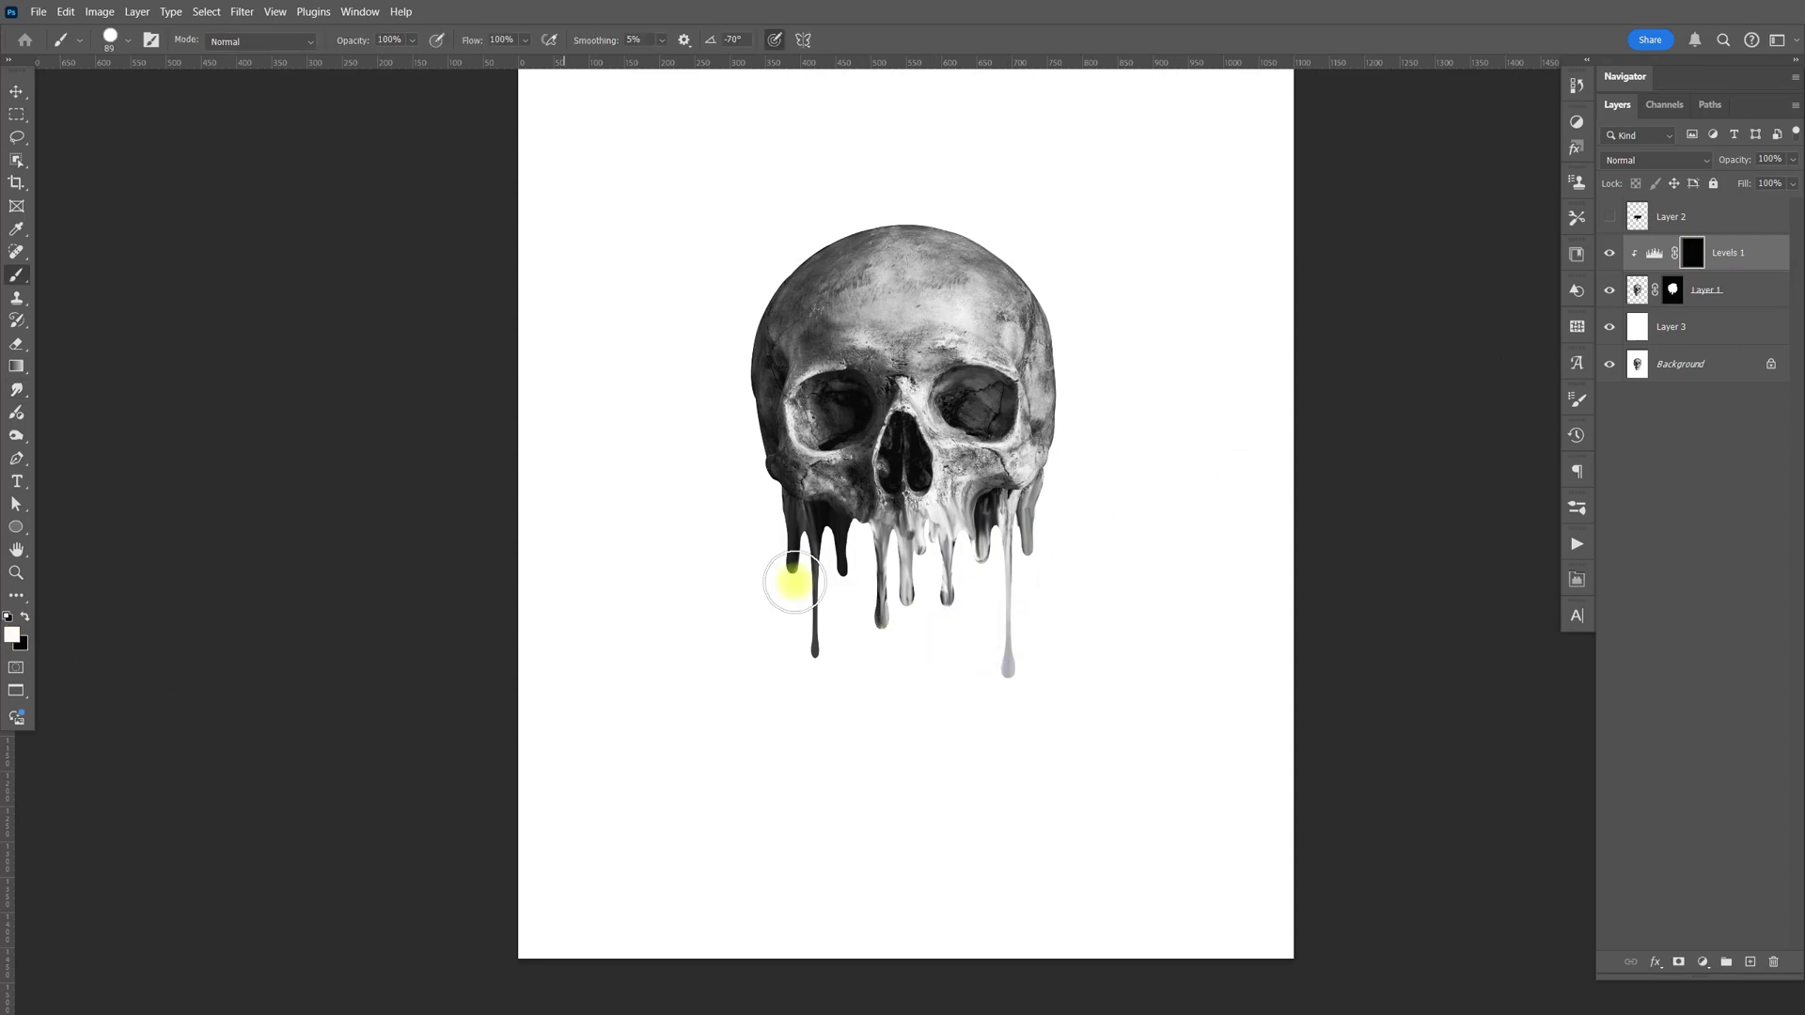
{"action": "left_click", "coordinate": [128, 43]}
{"action": "left_click", "coordinate": [126, 43]}
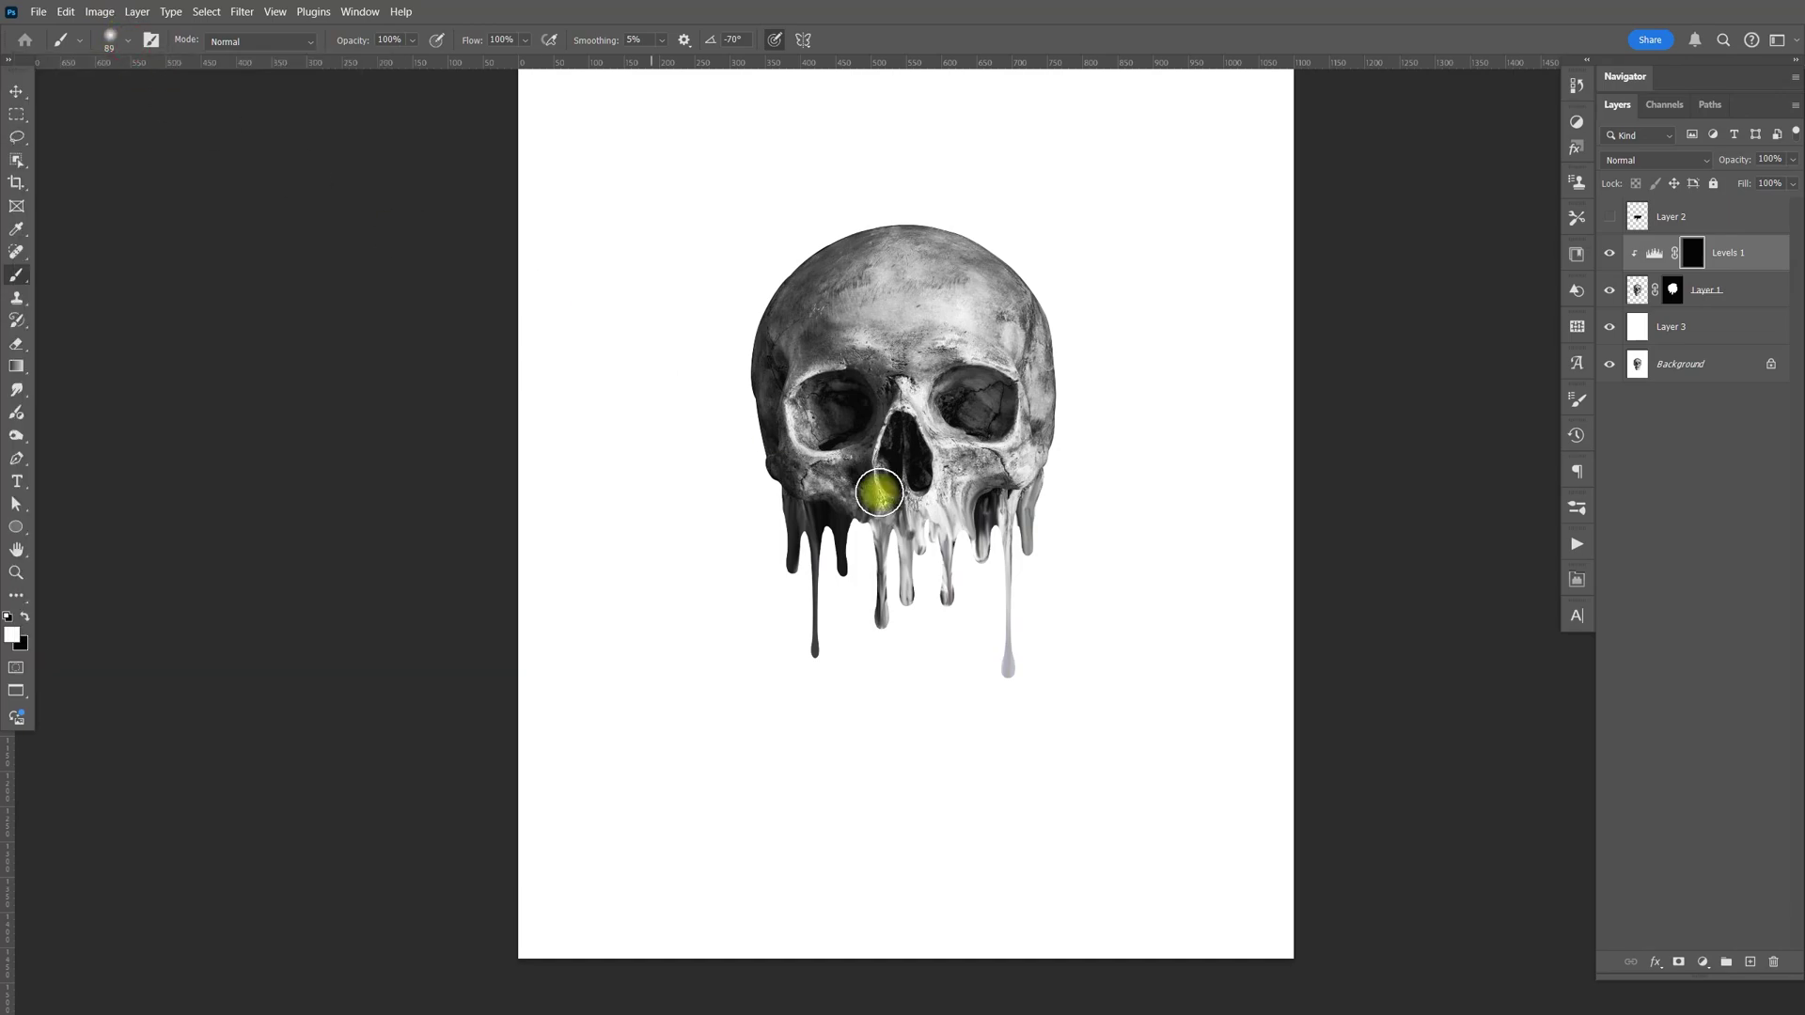
Step: Paint the Levels 1 darkening back over the middle drips with a 500 px brush
{"action": "key", "text": "bracketright"}
{"action": "key", "text": "bracketright"}
{"action": "key", "text": "bracketright"}
{"action": "key", "text": "bracketright"}
{"action": "key", "text": "bracketright"}
{"action": "key", "text": "bracketright"}
{"action": "key", "text": "bracketright"}
{"action": "key", "text": "bracketright"}
{"action": "key", "text": "bracketright"}
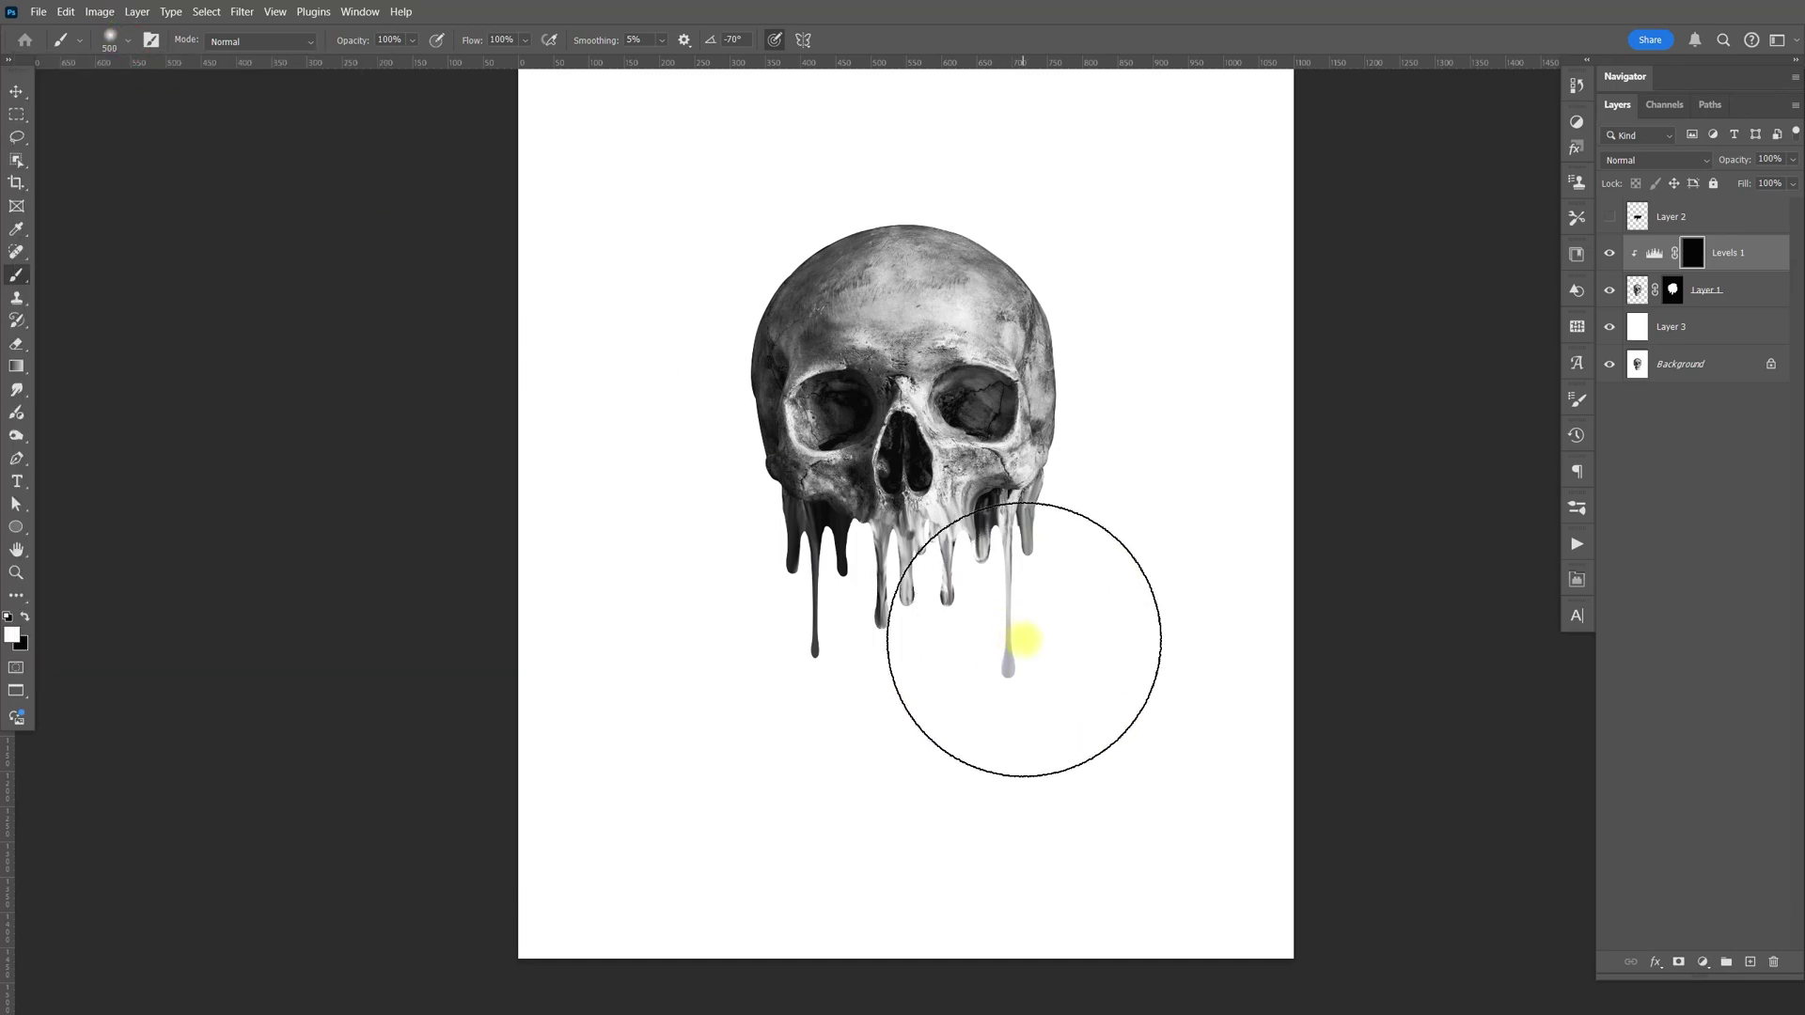
{"action": "left_click", "coordinate": [1020, 673]}
{"action": "mouse_move", "coordinate": [1020, 673]}
{"action": "left_mouse_down"}
{"action": "mouse_move", "coordinate": [966, 609]}
{"action": "mouse_move", "coordinate": [961, 592]}
{"action": "mouse_move", "coordinate": [1001, 620]}
{"action": "mouse_move", "coordinate": [973, 583]}
{"action": "mouse_move", "coordinate": [950, 587]}
{"action": "mouse_move", "coordinate": [1014, 596]}
{"action": "mouse_move", "coordinate": [1042, 579]}
{"action": "mouse_move", "coordinate": [1054, 603]}
{"action": "mouse_move", "coordinate": [1022, 642]}
{"action": "mouse_move", "coordinate": [970, 575]}
{"action": "mouse_move", "coordinate": [1012, 566]}
{"action": "mouse_move", "coordinate": [1052, 696]}
{"action": "left_mouse_up"}
{"action": "key", "text": "bracketleft"}
{"action": "key", "text": "bracketleft"}
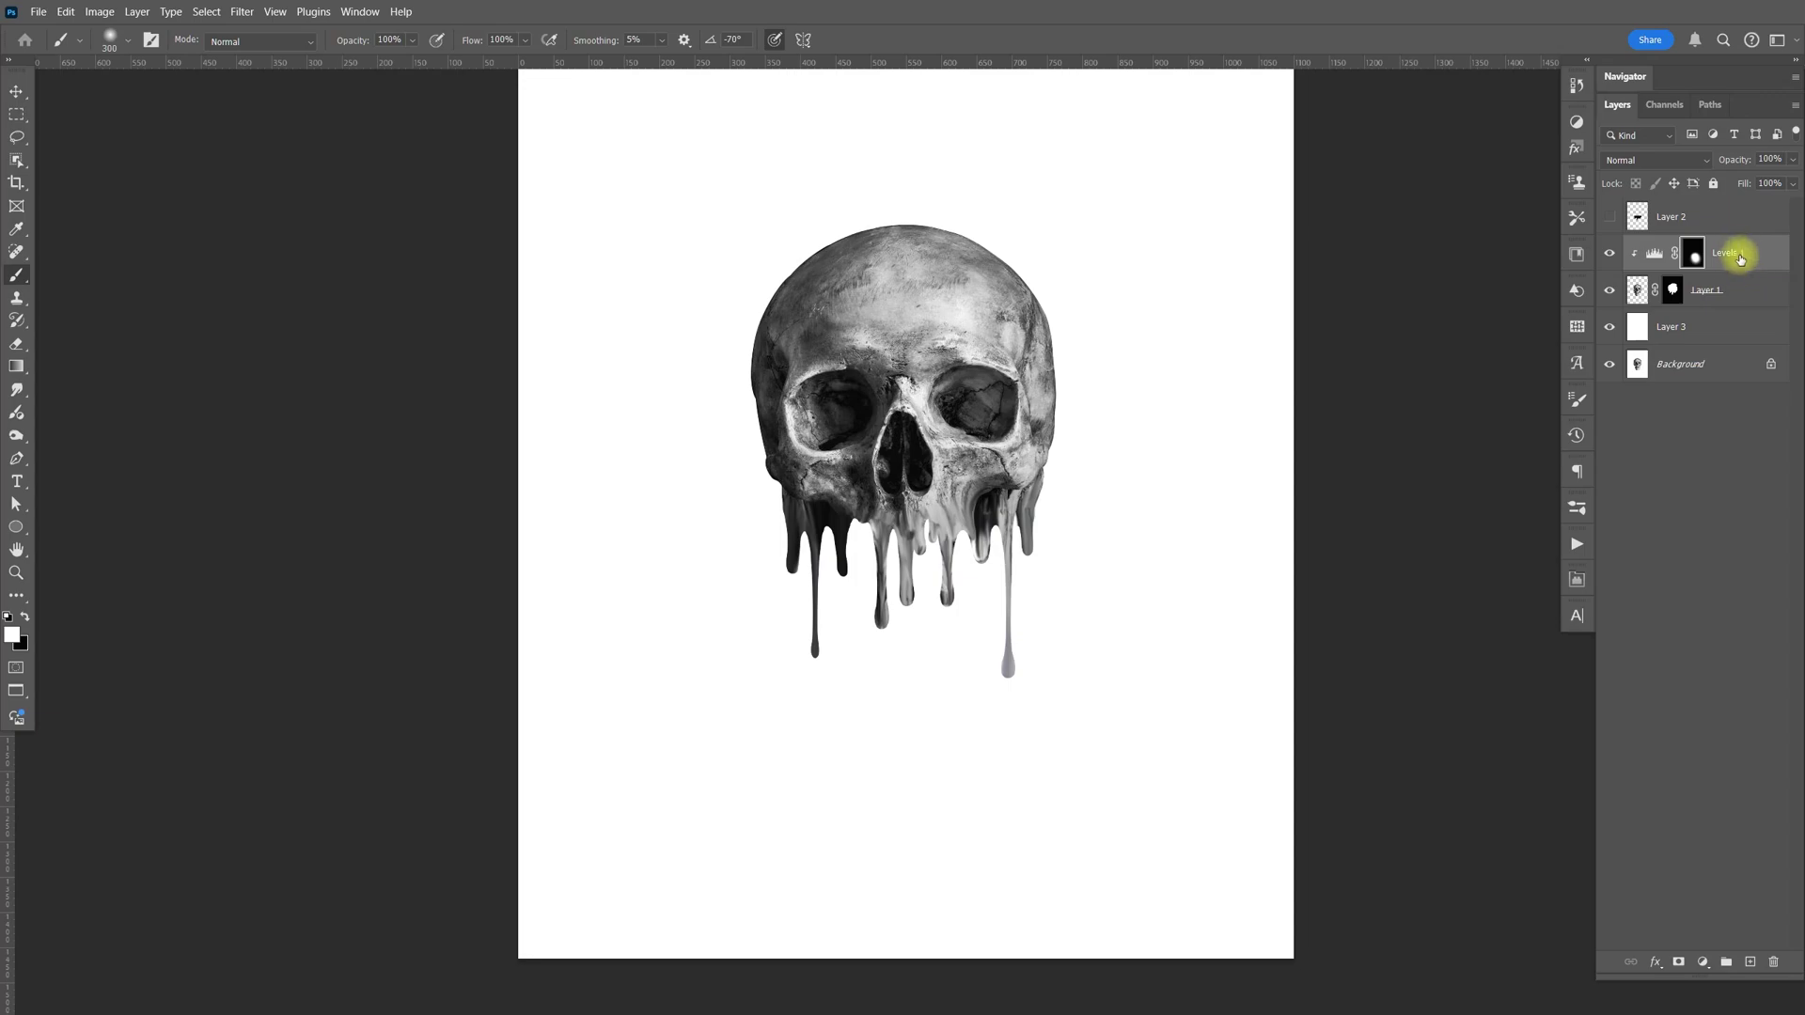
Step: Add a clipped Levels 2 layer, raising the black output and setting midtones to 1.24
{"action": "left_click", "coordinate": [1702, 962]}
{"action": "left_click", "coordinate": [1718, 726]}
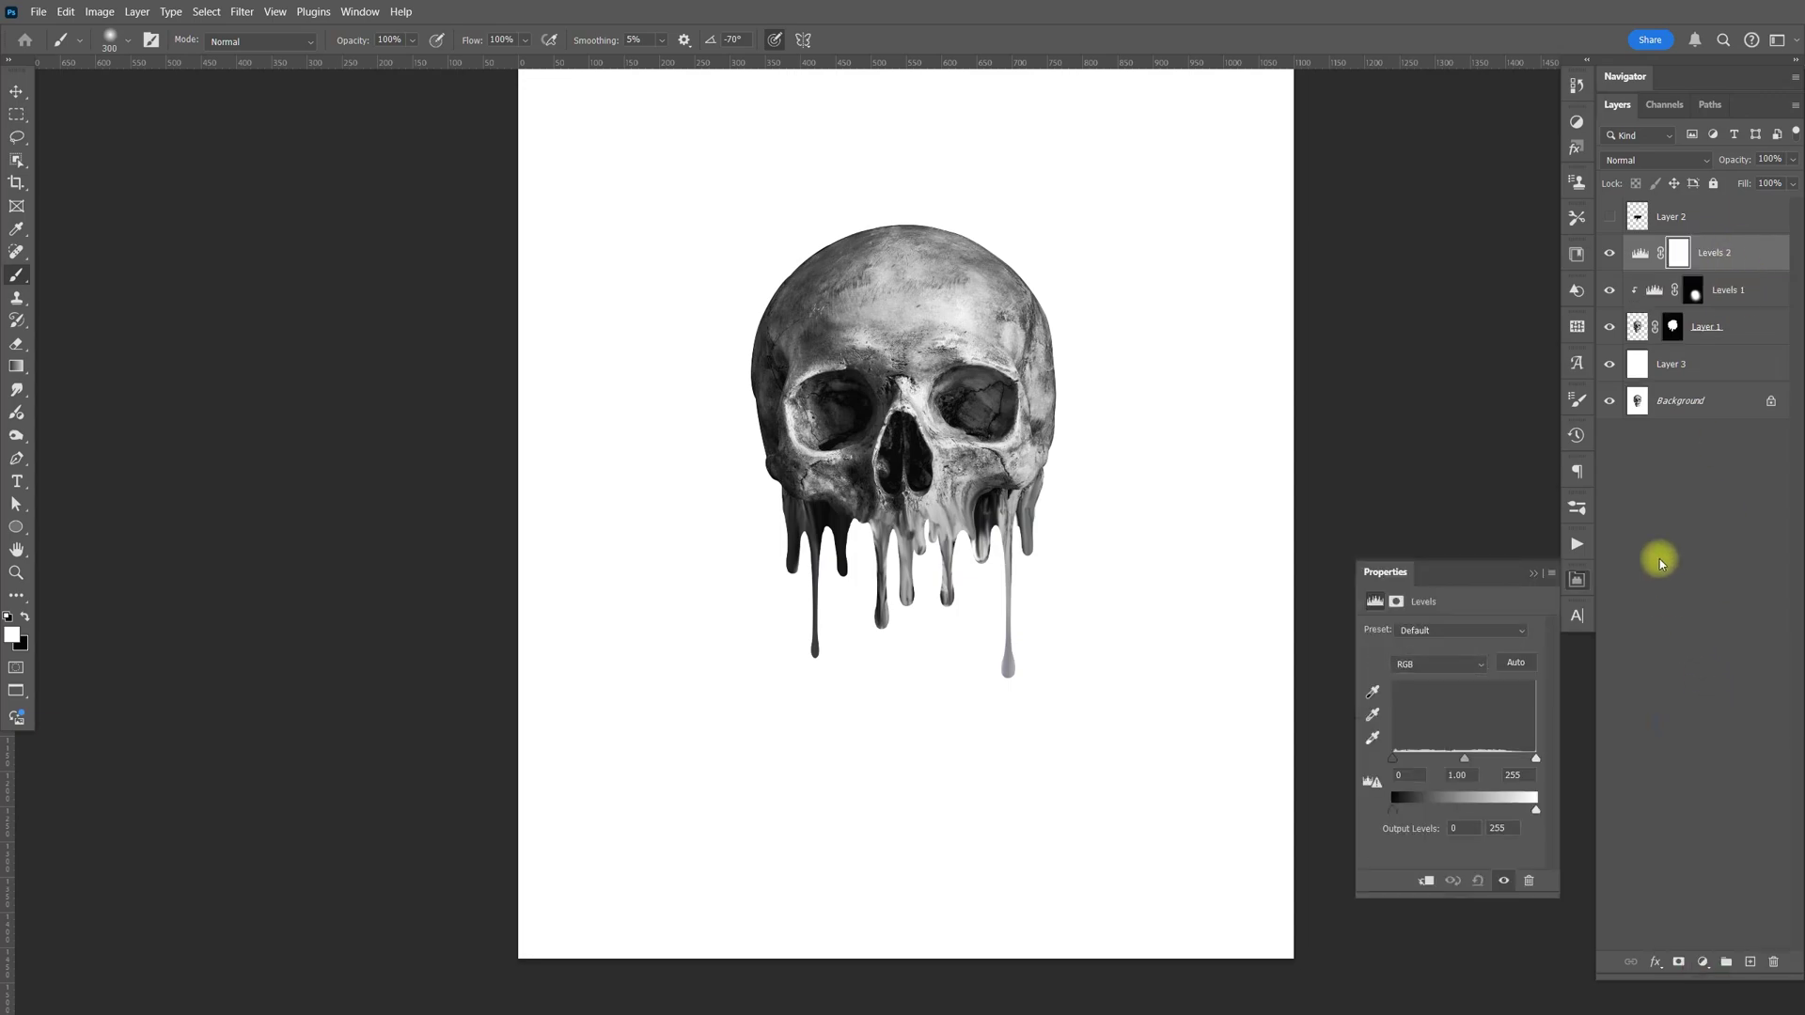
{"action": "left_click", "coordinate": [1425, 881]}
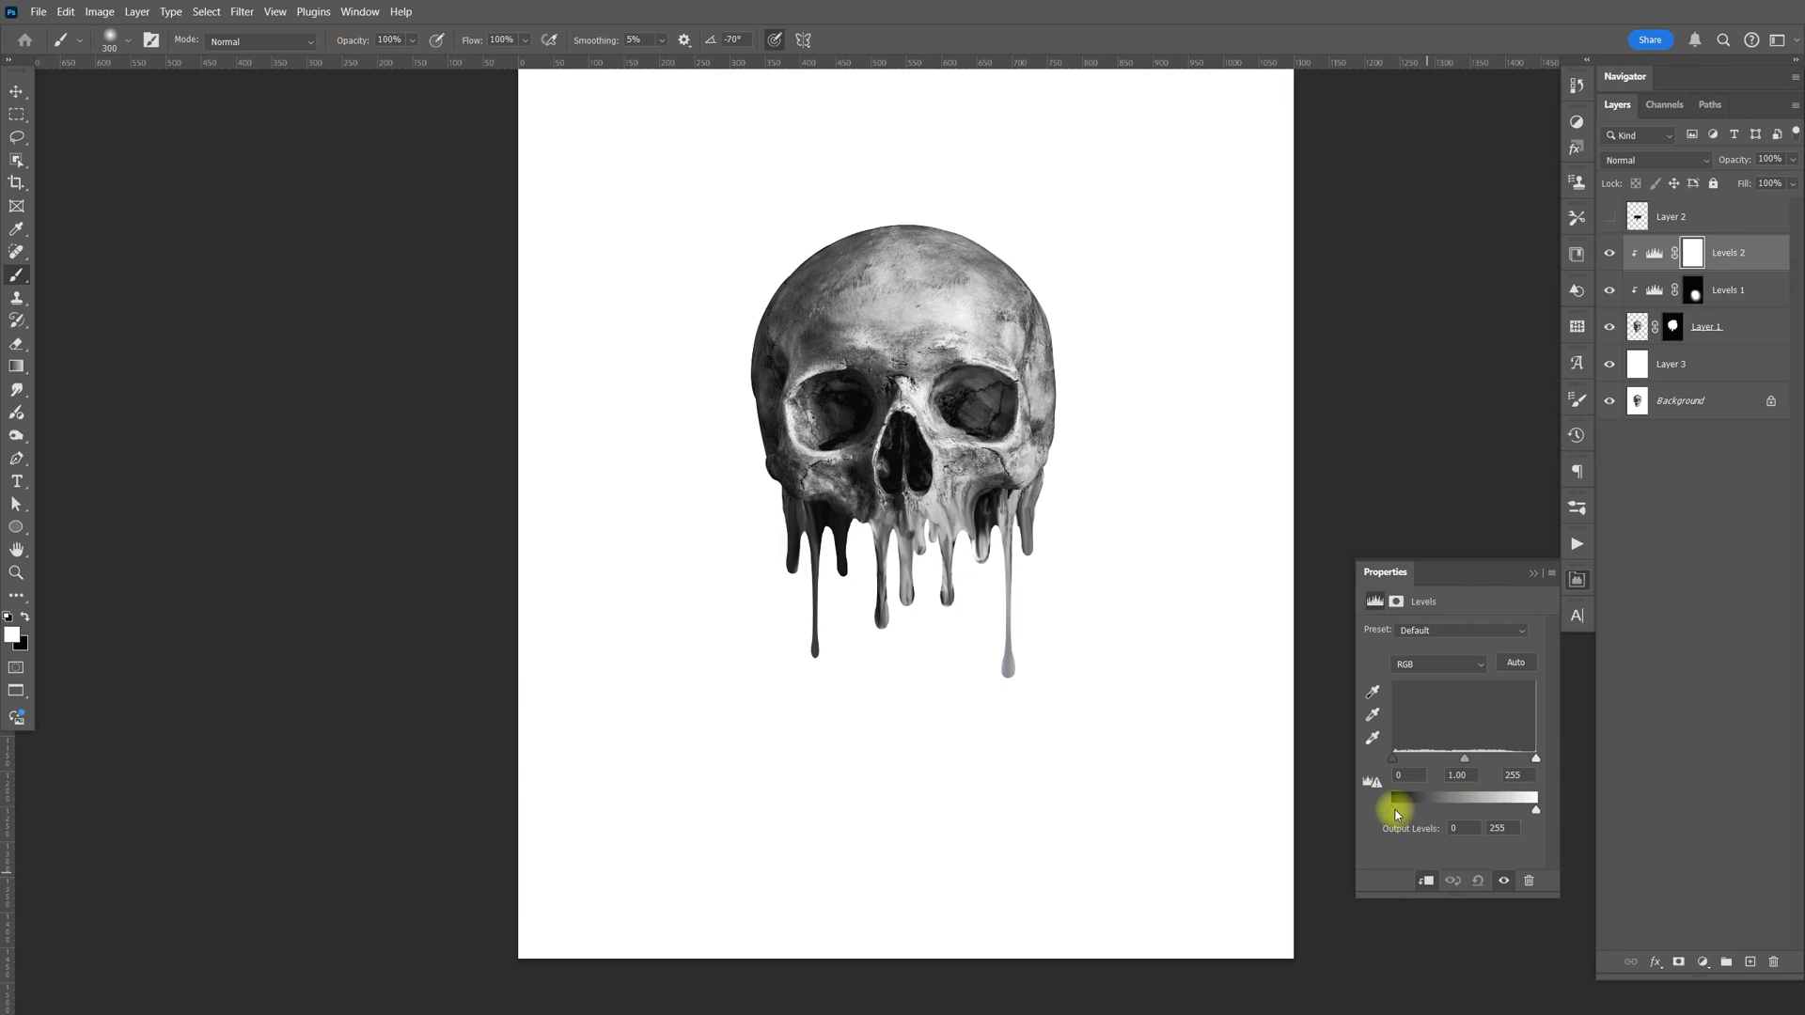
{"action": "left_click_drag", "start_coordinate": [1399, 814], "coordinate": [1409, 814]}
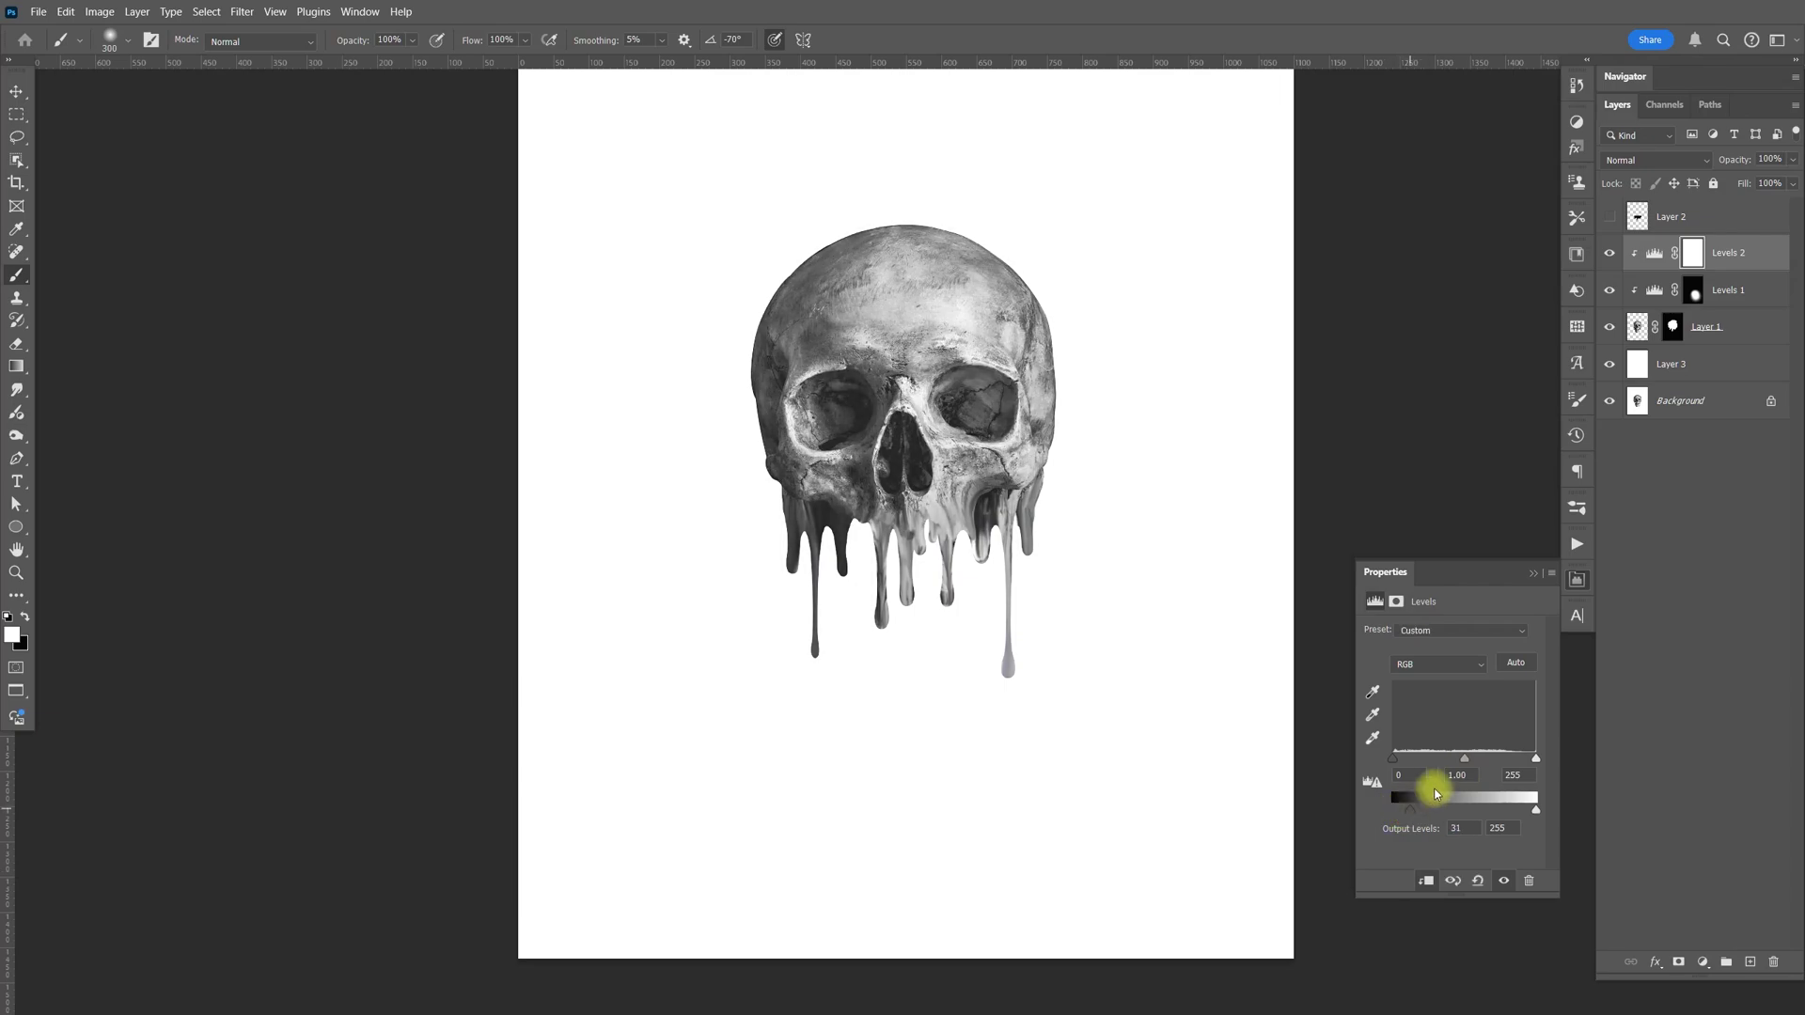
{"action": "left_click_drag", "start_coordinate": [1463, 757], "coordinate": [1454, 760]}
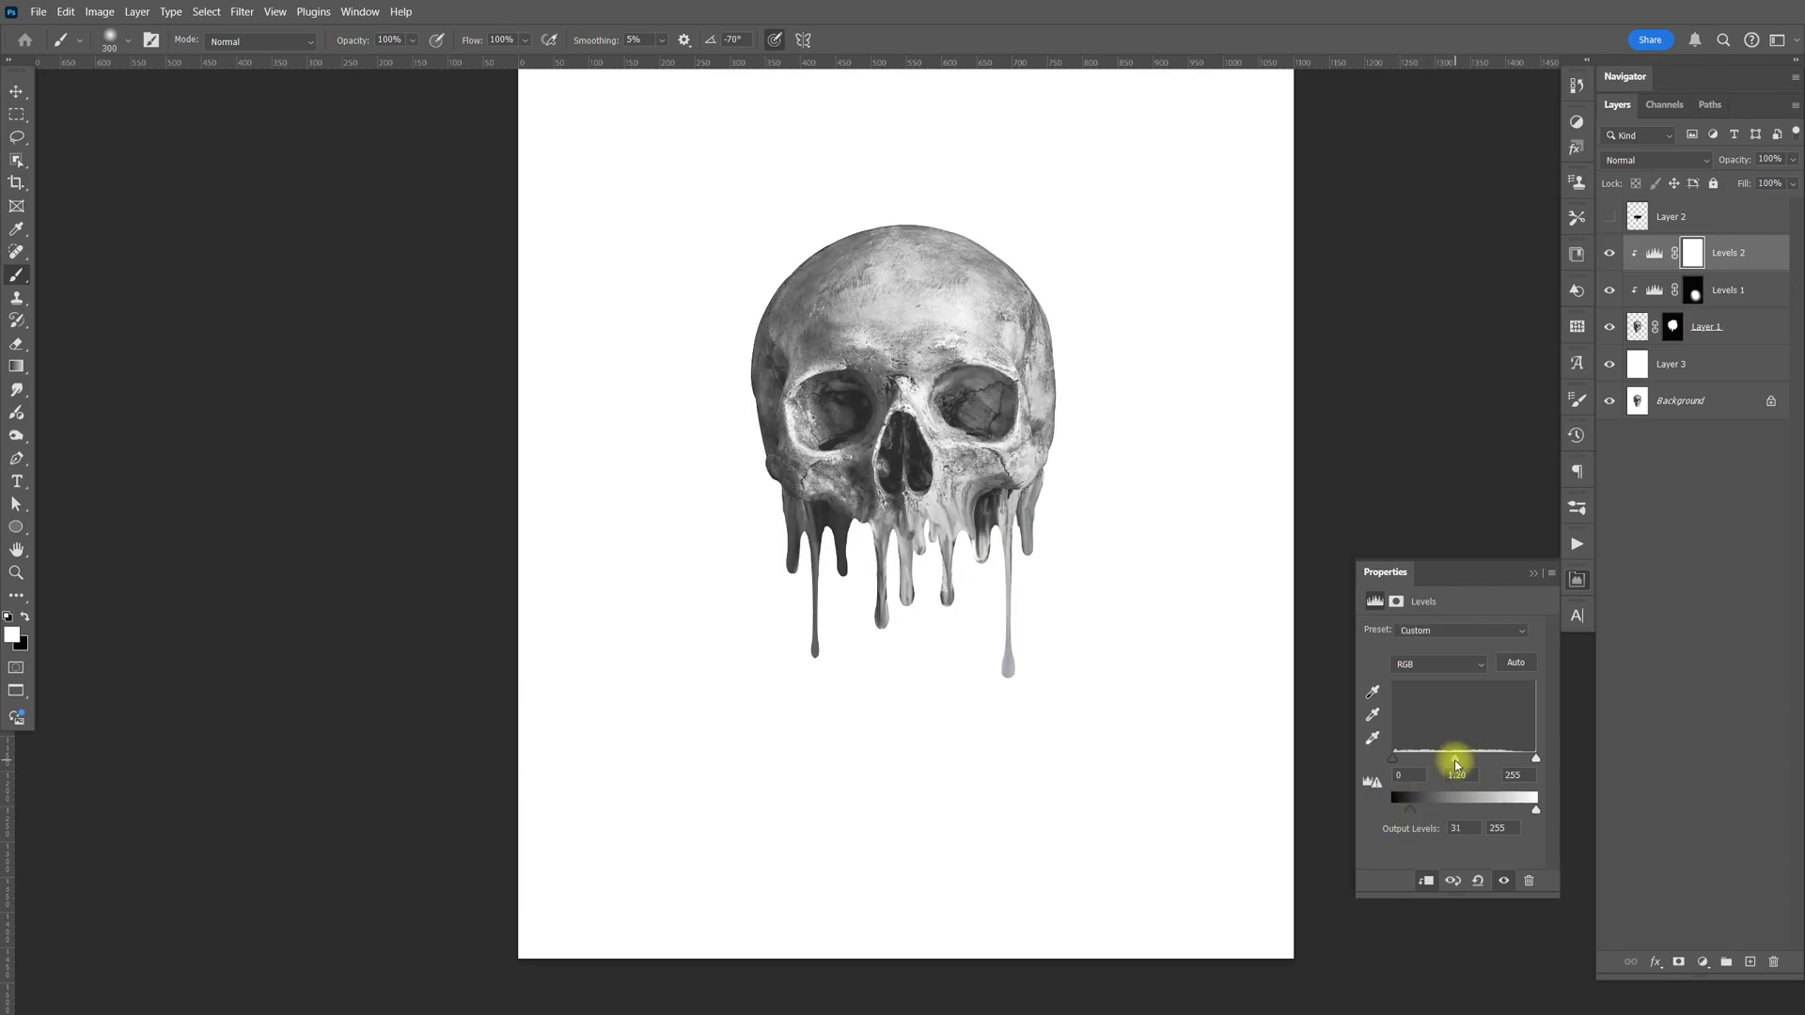
{"action": "left_click", "coordinate": [1577, 581]}
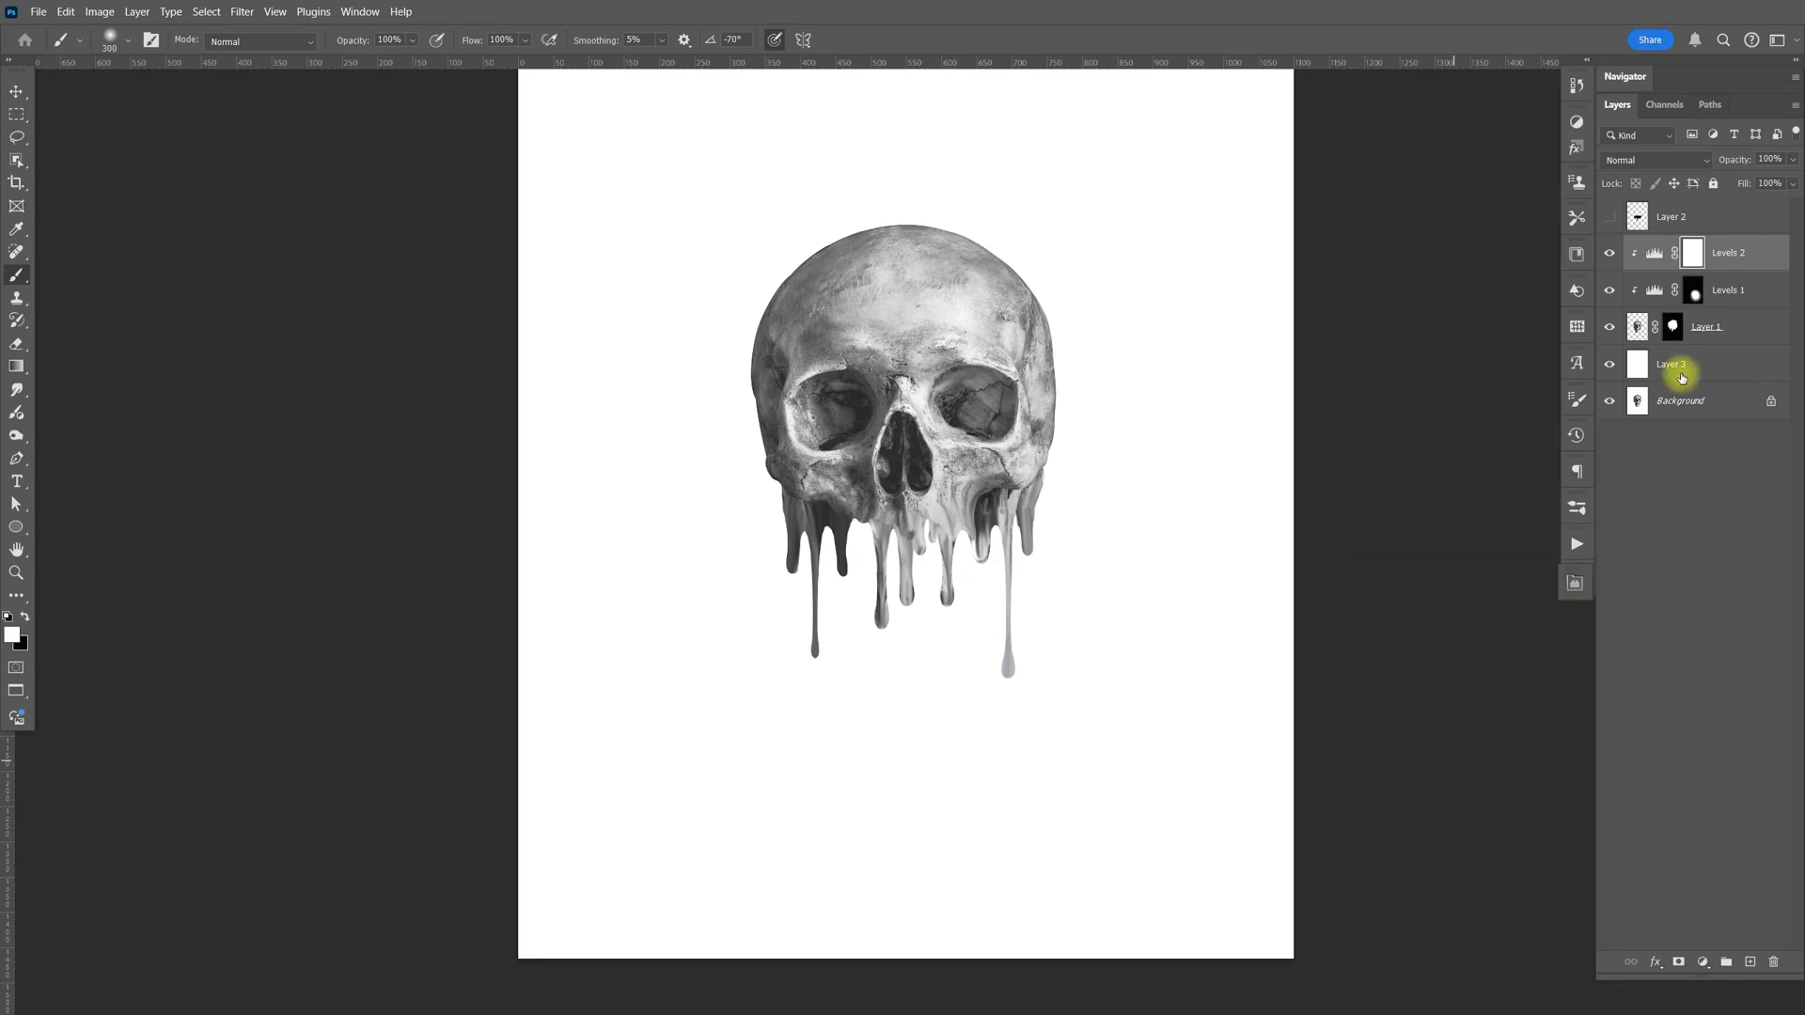
Step: Invert the Levels 2 mask and paint the brightening back onto the skull's lower left
{"action": "key", "text": "ctrl+i"}
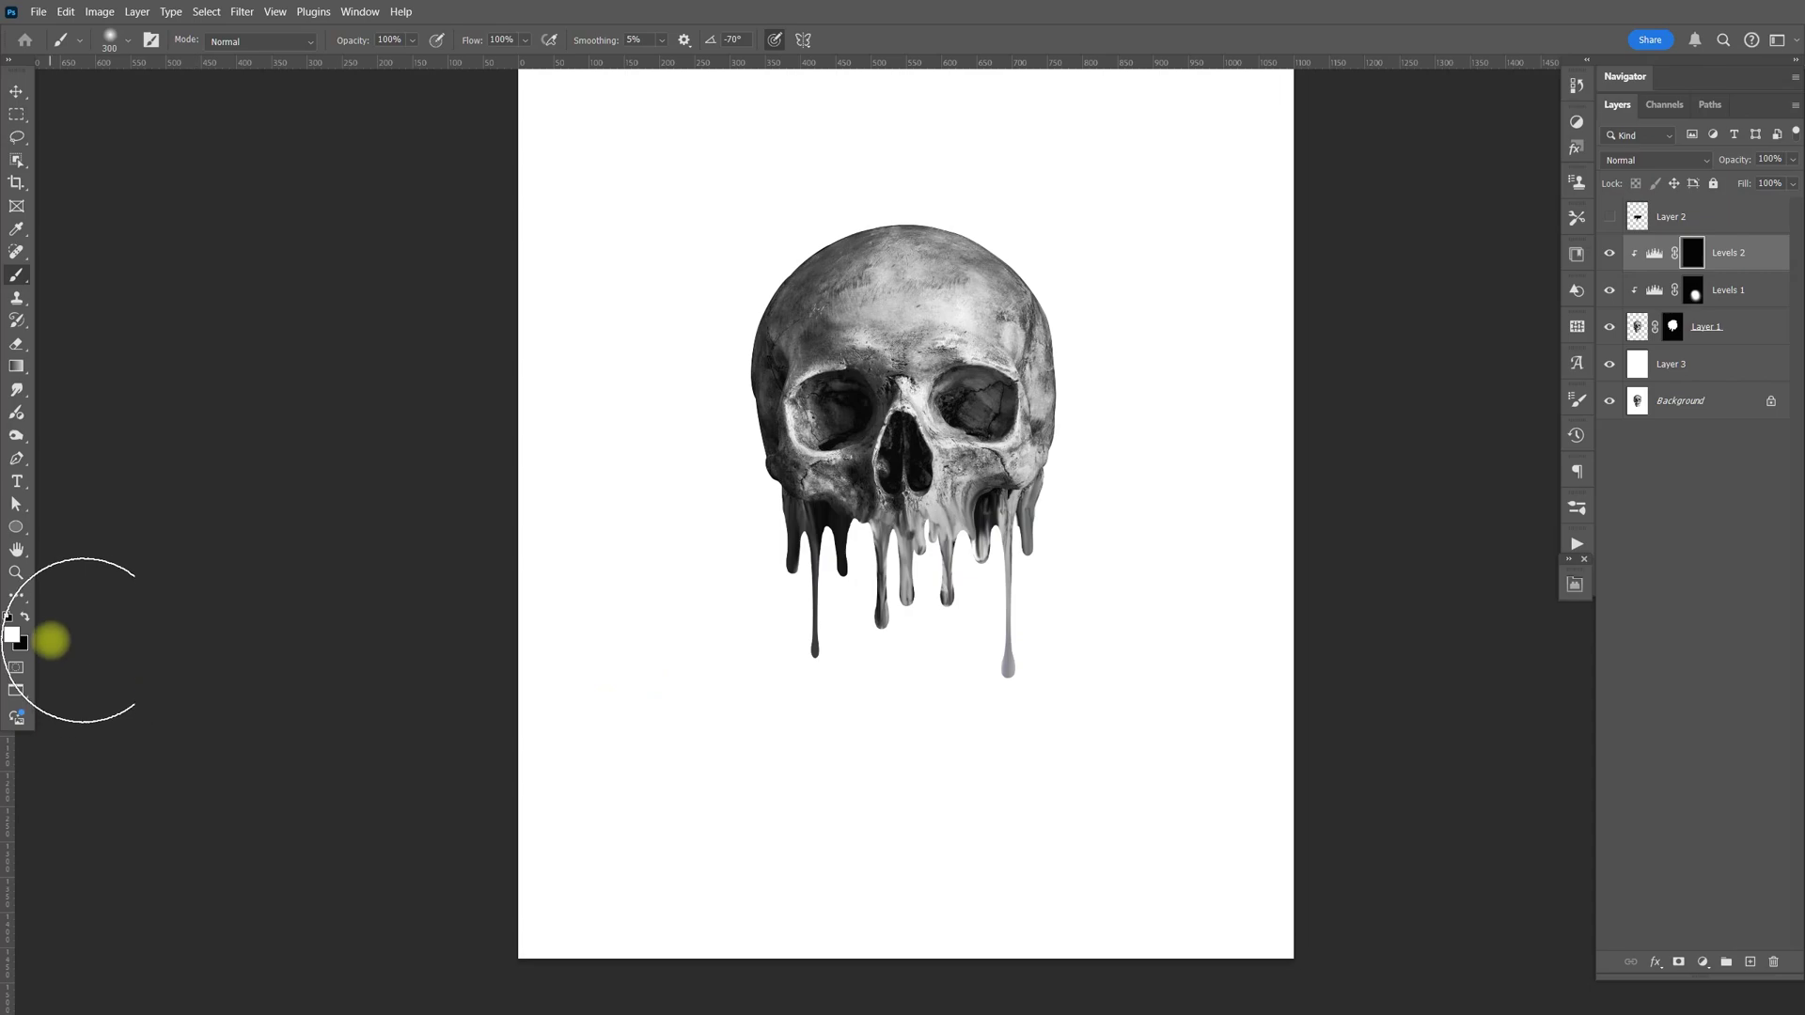
{"action": "mouse_move", "coordinate": [747, 613]}
{"action": "left_mouse_down"}
{"action": "mouse_move", "coordinate": [749, 583]}
{"action": "mouse_move", "coordinate": [805, 605]}
{"action": "mouse_move", "coordinate": [774, 621]}
{"action": "left_mouse_up"}
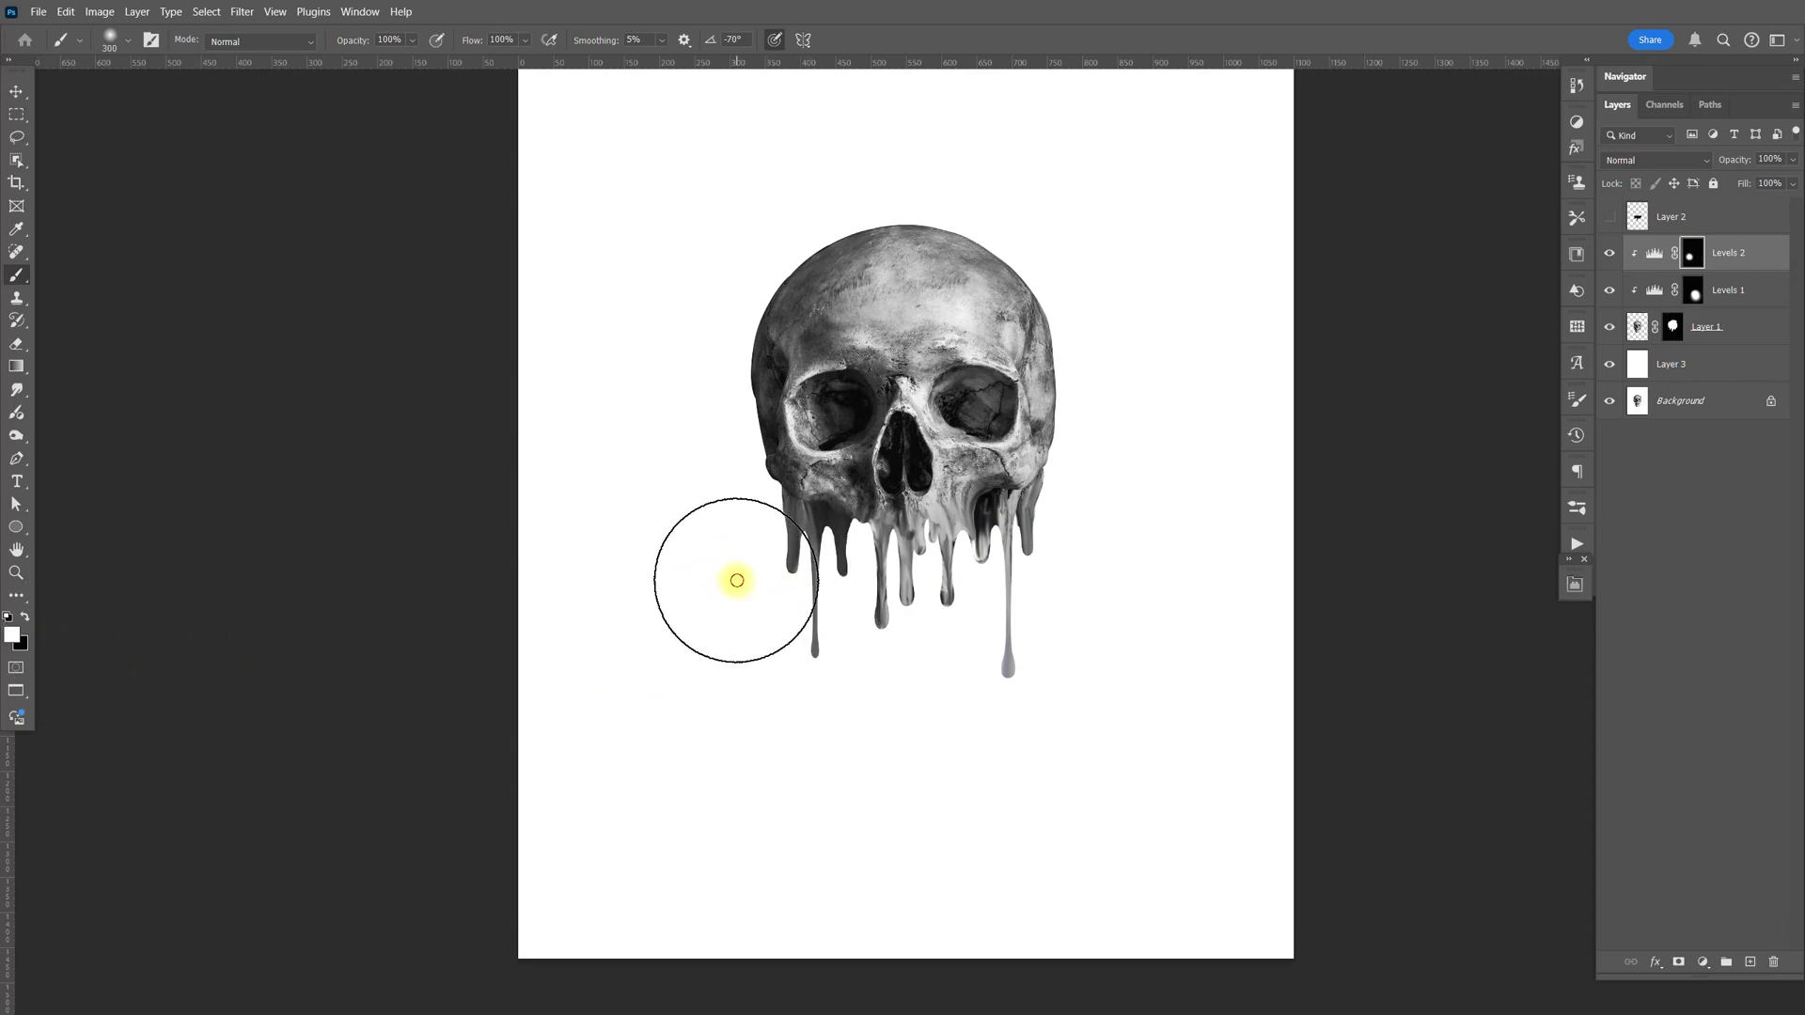
{"action": "left_click", "coordinate": [1607, 297]}
{"action": "left_click", "coordinate": [1607, 257]}
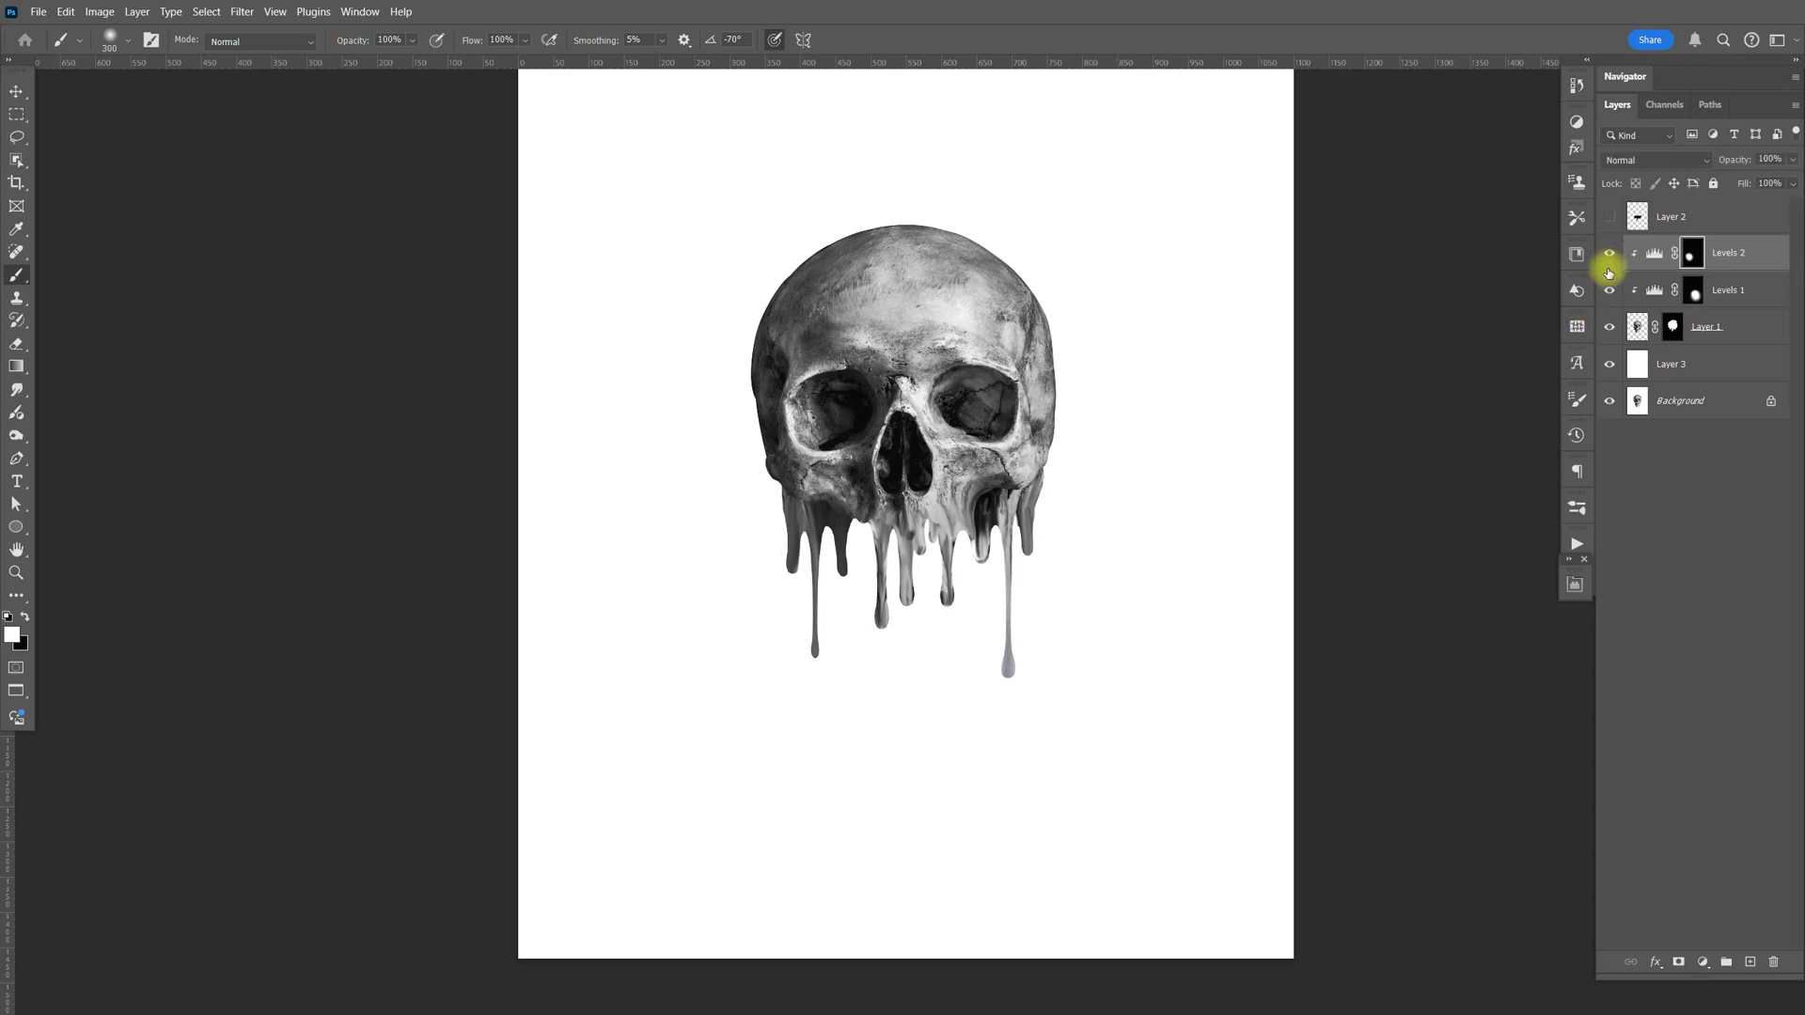
Step: Show the dark drip layer and set its blend mode to Soft Light
{"action": "left_click", "coordinate": [1609, 219]}
{"action": "left_click", "coordinate": [1636, 218]}
{"action": "left_click", "coordinate": [1626, 161]}
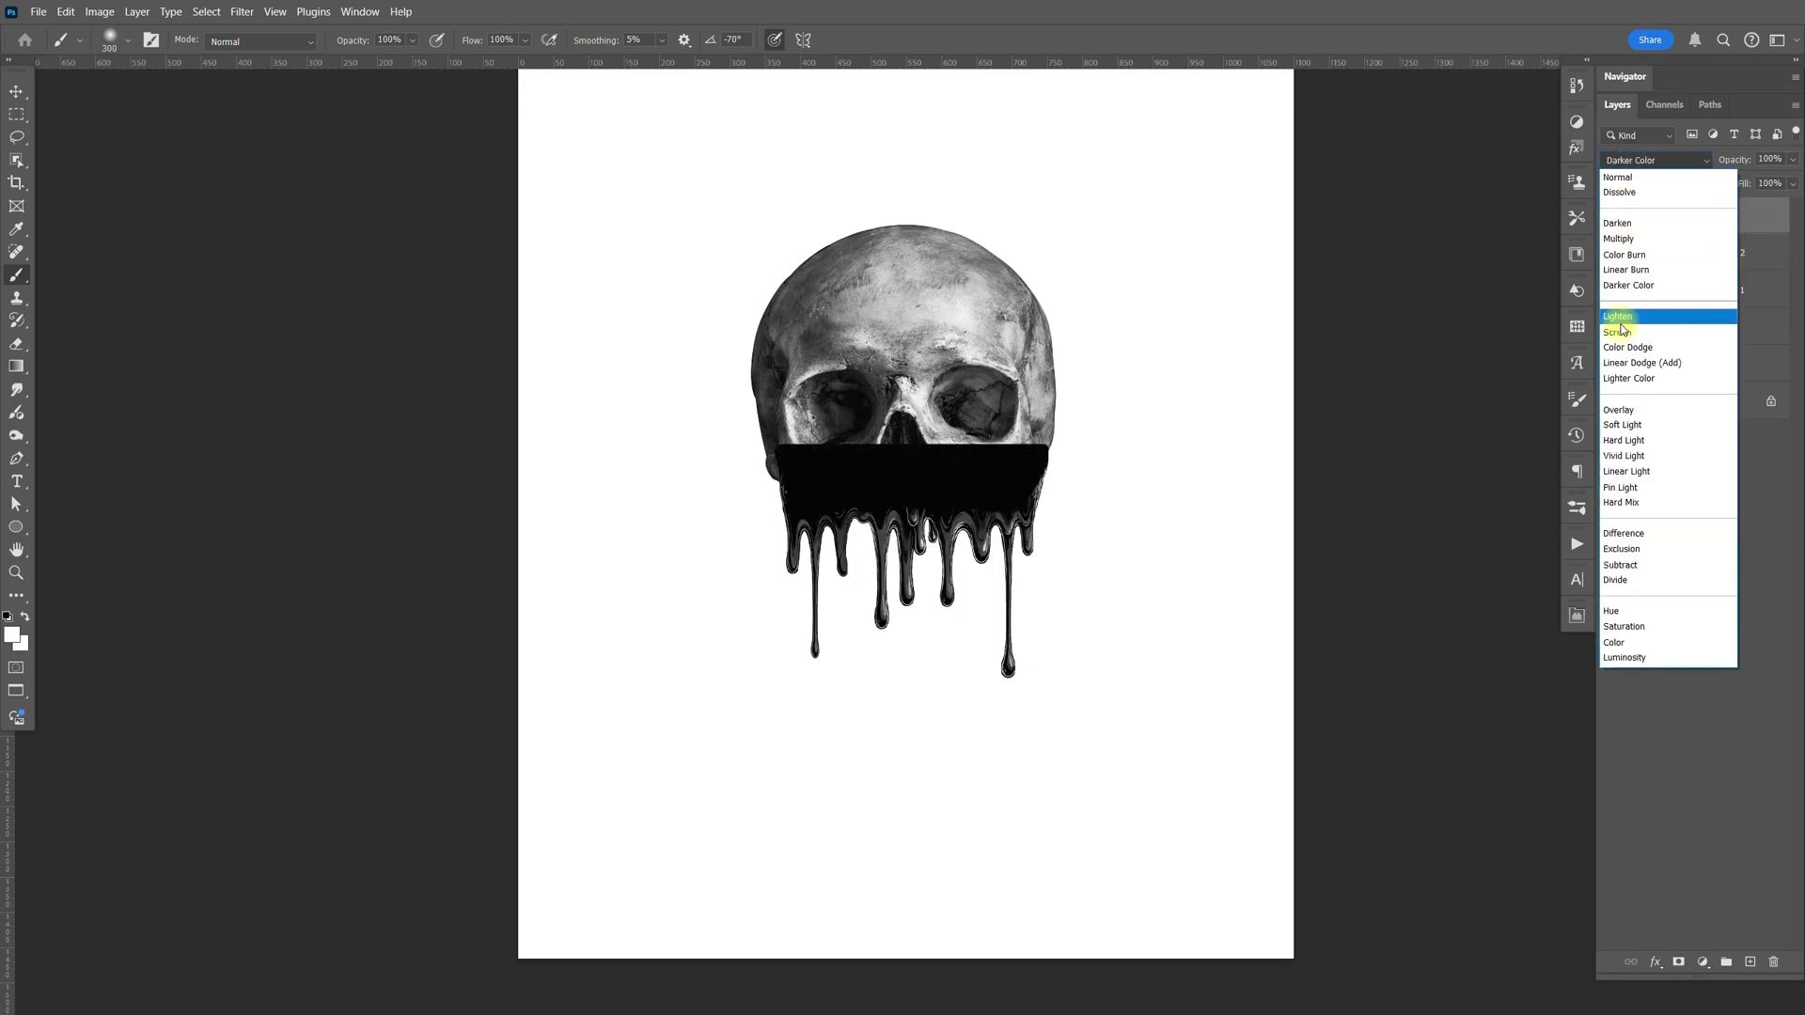
{"action": "left_click", "coordinate": [1621, 331]}
{"action": "left_click", "coordinate": [1793, 162]}
{"action": "left_click_drag", "start_coordinate": [1706, 180], "coordinate": [1752, 176]}
{"action": "left_click", "coordinate": [1651, 160]}
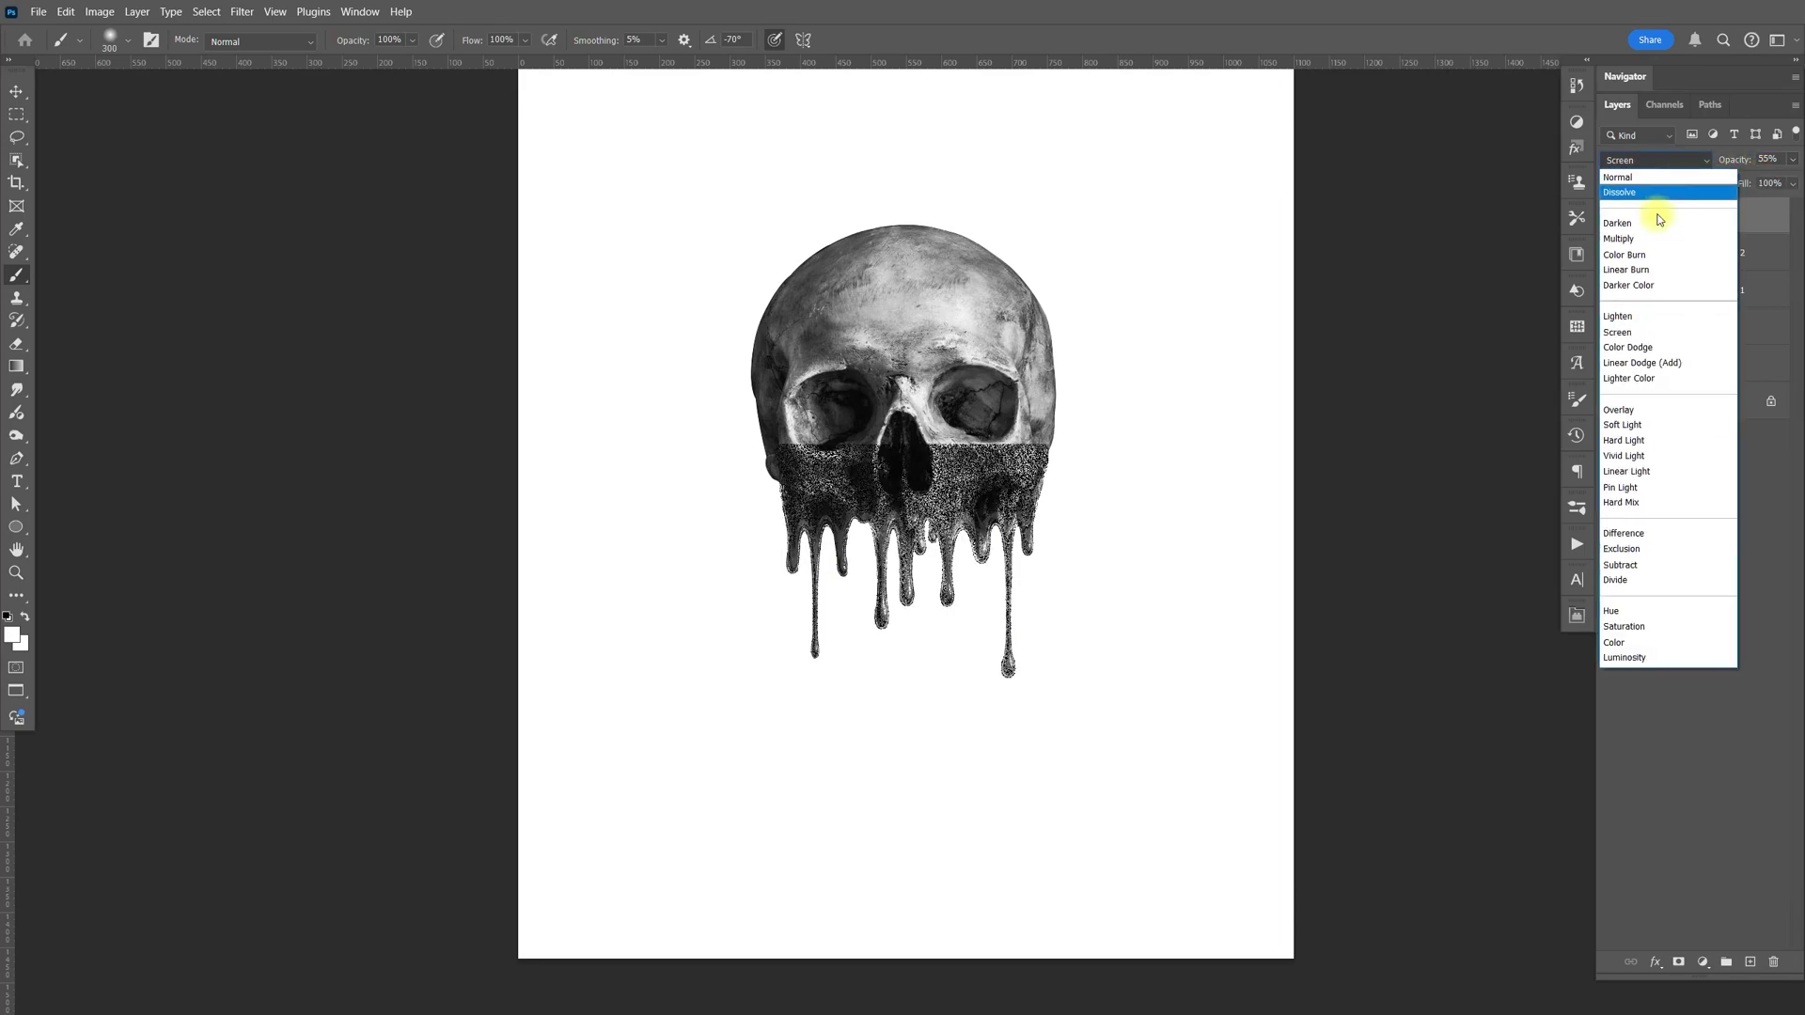
{"action": "left_click", "coordinate": [1629, 424]}
Step: Reduce the drip layer's opacity to 50%, comparing it on and off
{"action": "left_click", "coordinate": [1611, 218]}
{"action": "left_click", "coordinate": [1611, 218]}
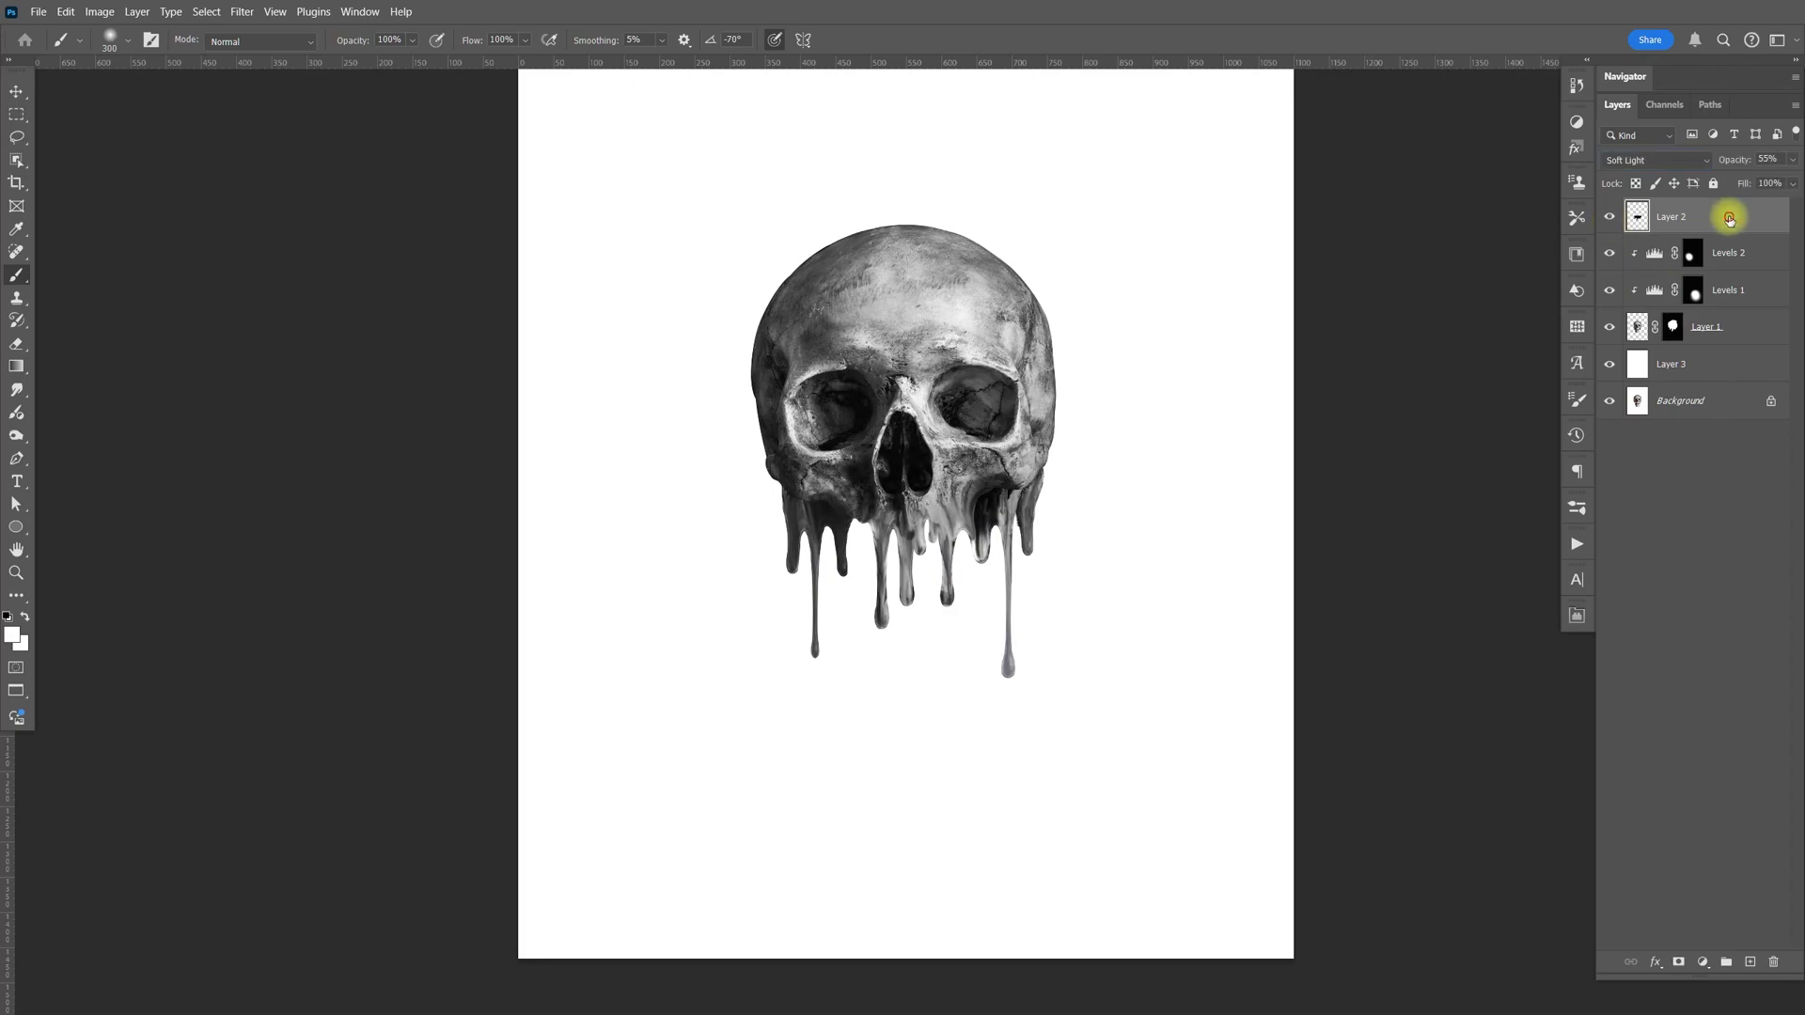
{"action": "left_click_drag", "start_coordinate": [1776, 152], "coordinate": [1679, 138]}
{"action": "left_click", "coordinate": [1613, 217]}
{"action": "left_click", "coordinate": [1613, 217]}
Step: Add a layer mask to the drip layer and set the foreground colour to black
{"action": "left_click", "coordinate": [1675, 959]}
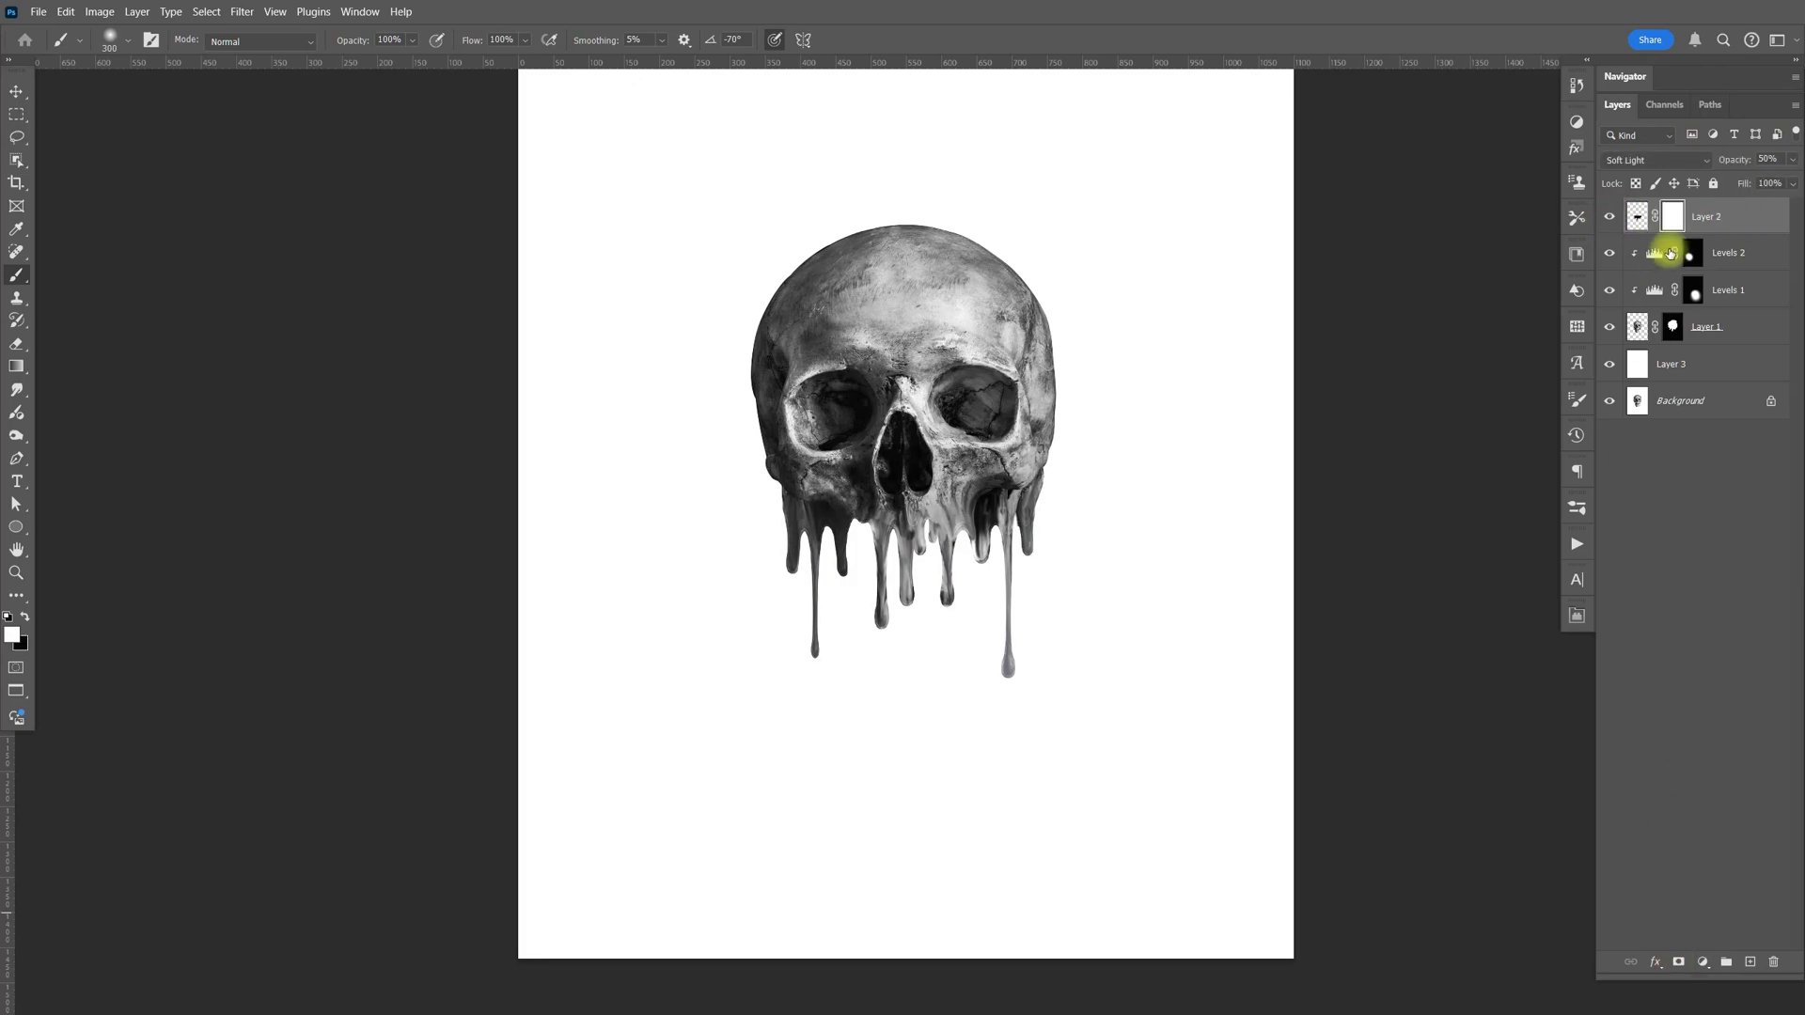
{"action": "left_click", "coordinate": [12, 635]}
{"action": "left_click_drag", "start_coordinate": [946, 436], "coordinate": [837, 576]}
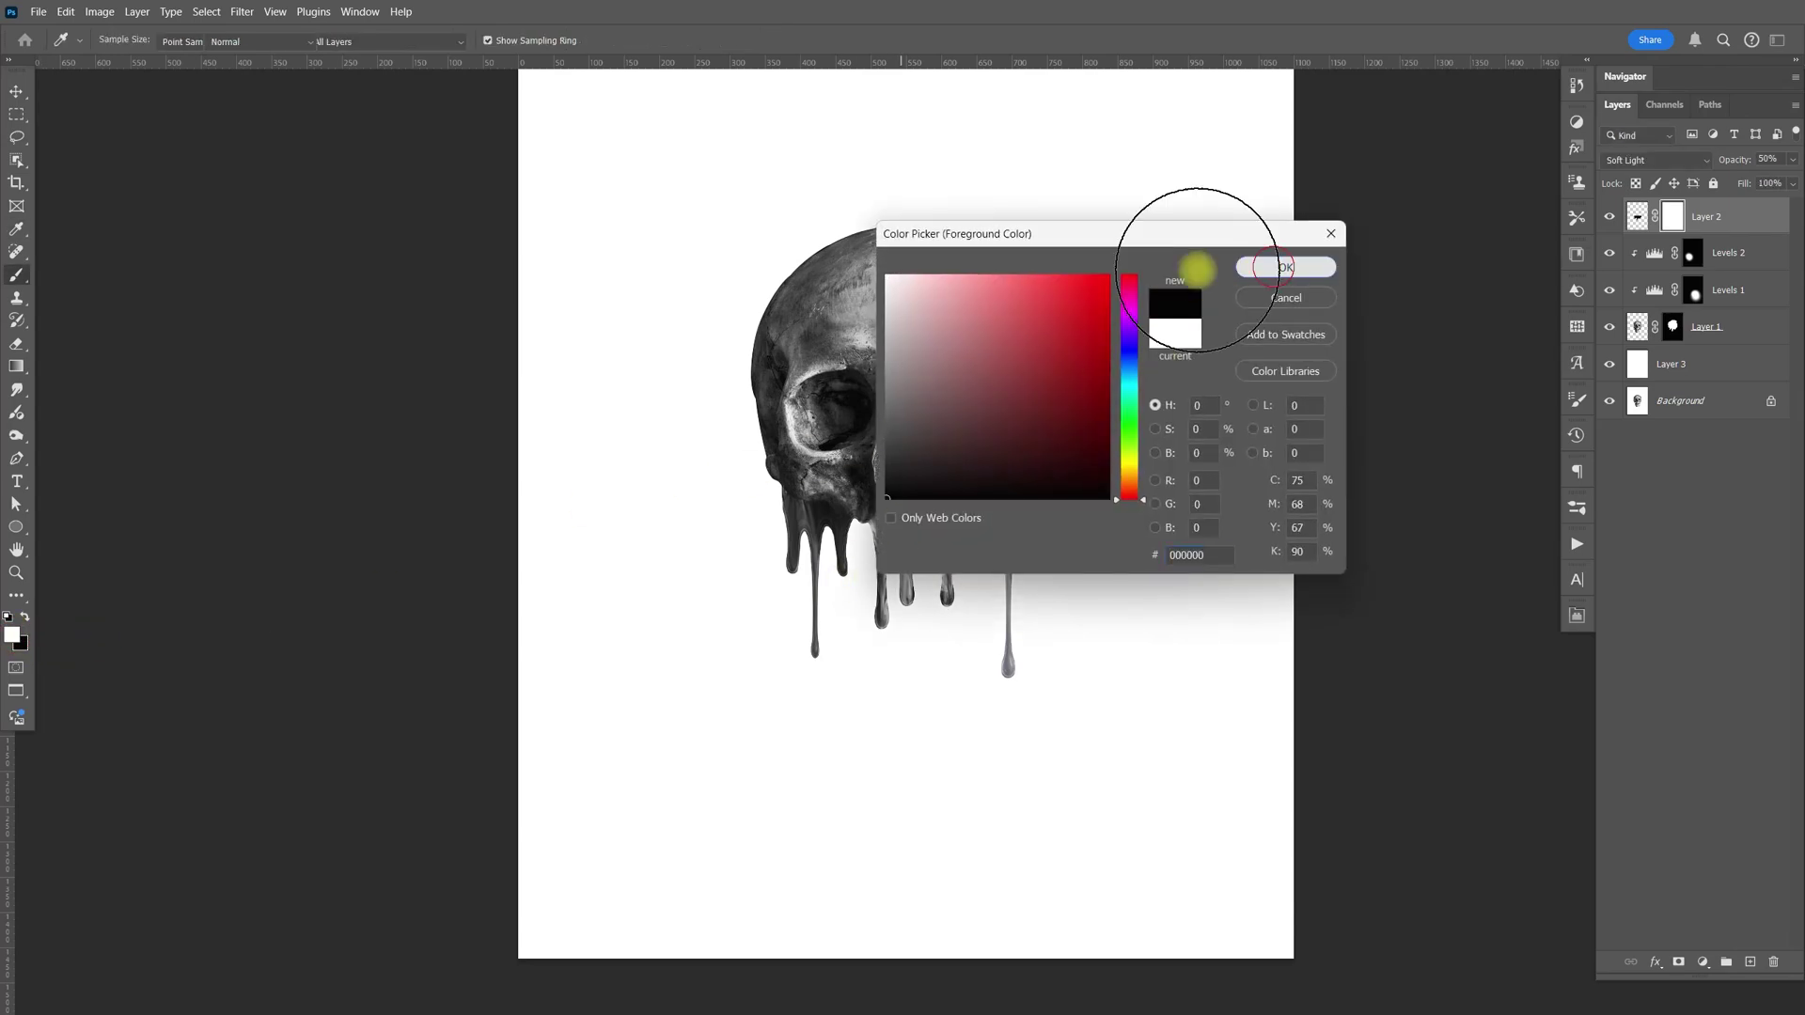
{"action": "left_click", "coordinate": [1284, 268]}
Step: Brush black on the mask to hide the drips around the eyes
{"action": "key", "text": "b"}
{"action": "mouse_move", "coordinate": [967, 372]}
{"action": "left_mouse_down"}
{"action": "mouse_move", "coordinate": [805, 370]}
{"action": "mouse_move", "coordinate": [952, 385]}
{"action": "left_mouse_up"}
{"action": "left_click", "coordinate": [1610, 218]}
{"action": "left_click", "coordinate": [1610, 218]}
{"action": "left_click", "coordinate": [1610, 218]}
{"action": "left_click", "coordinate": [1610, 219]}
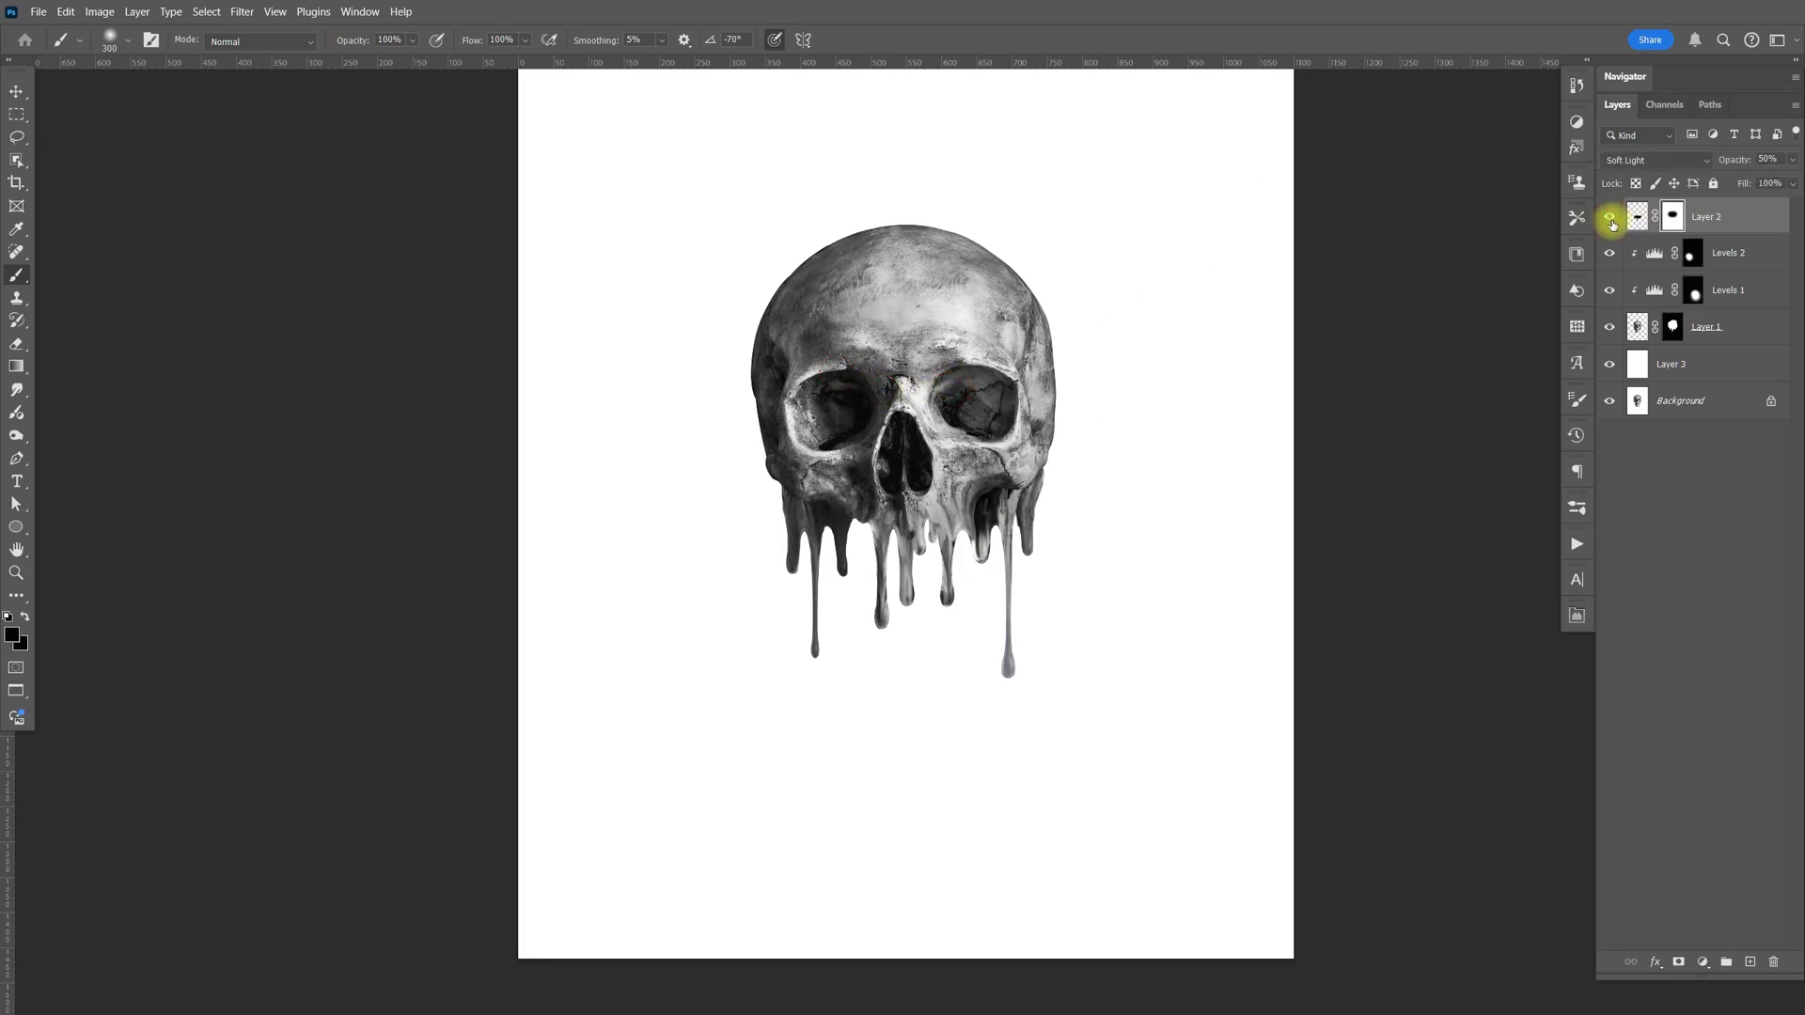
{"action": "key", "text": "v"}
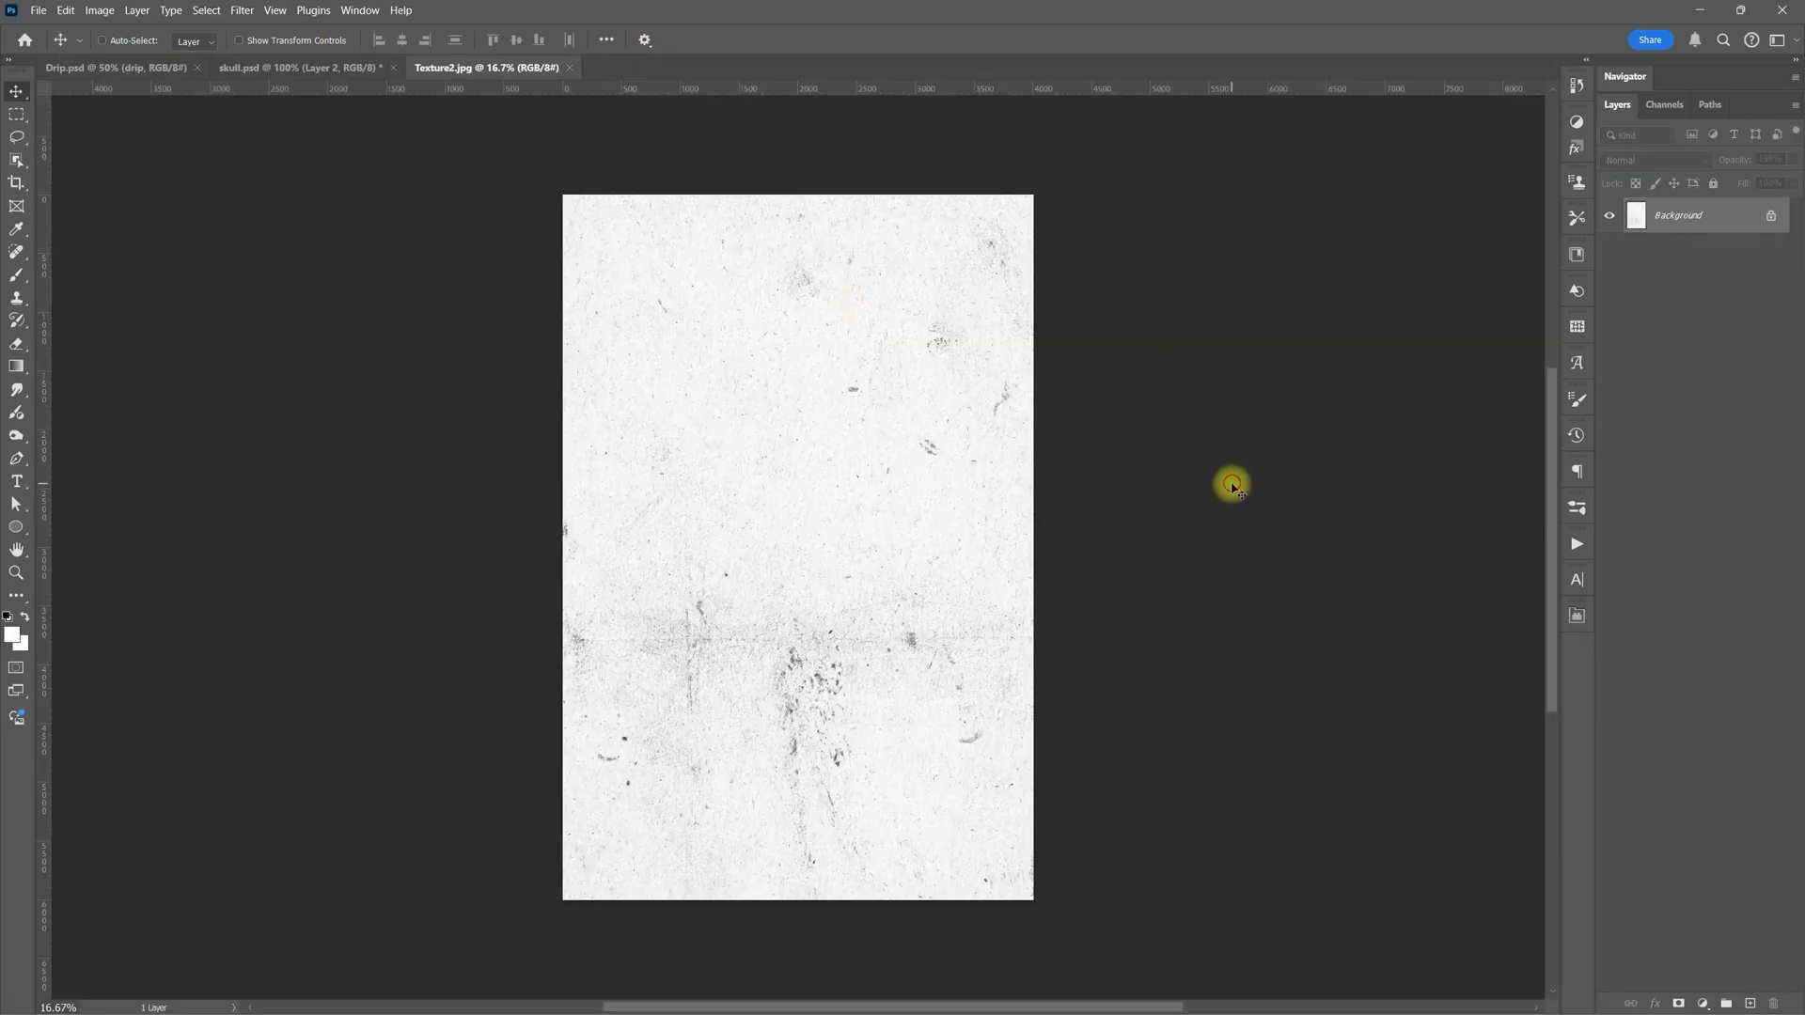
Step: Copy the whole Texture2.jpg image and paste it into skull.psd as a new layer
{"action": "key", "text": "ctrl+a"}
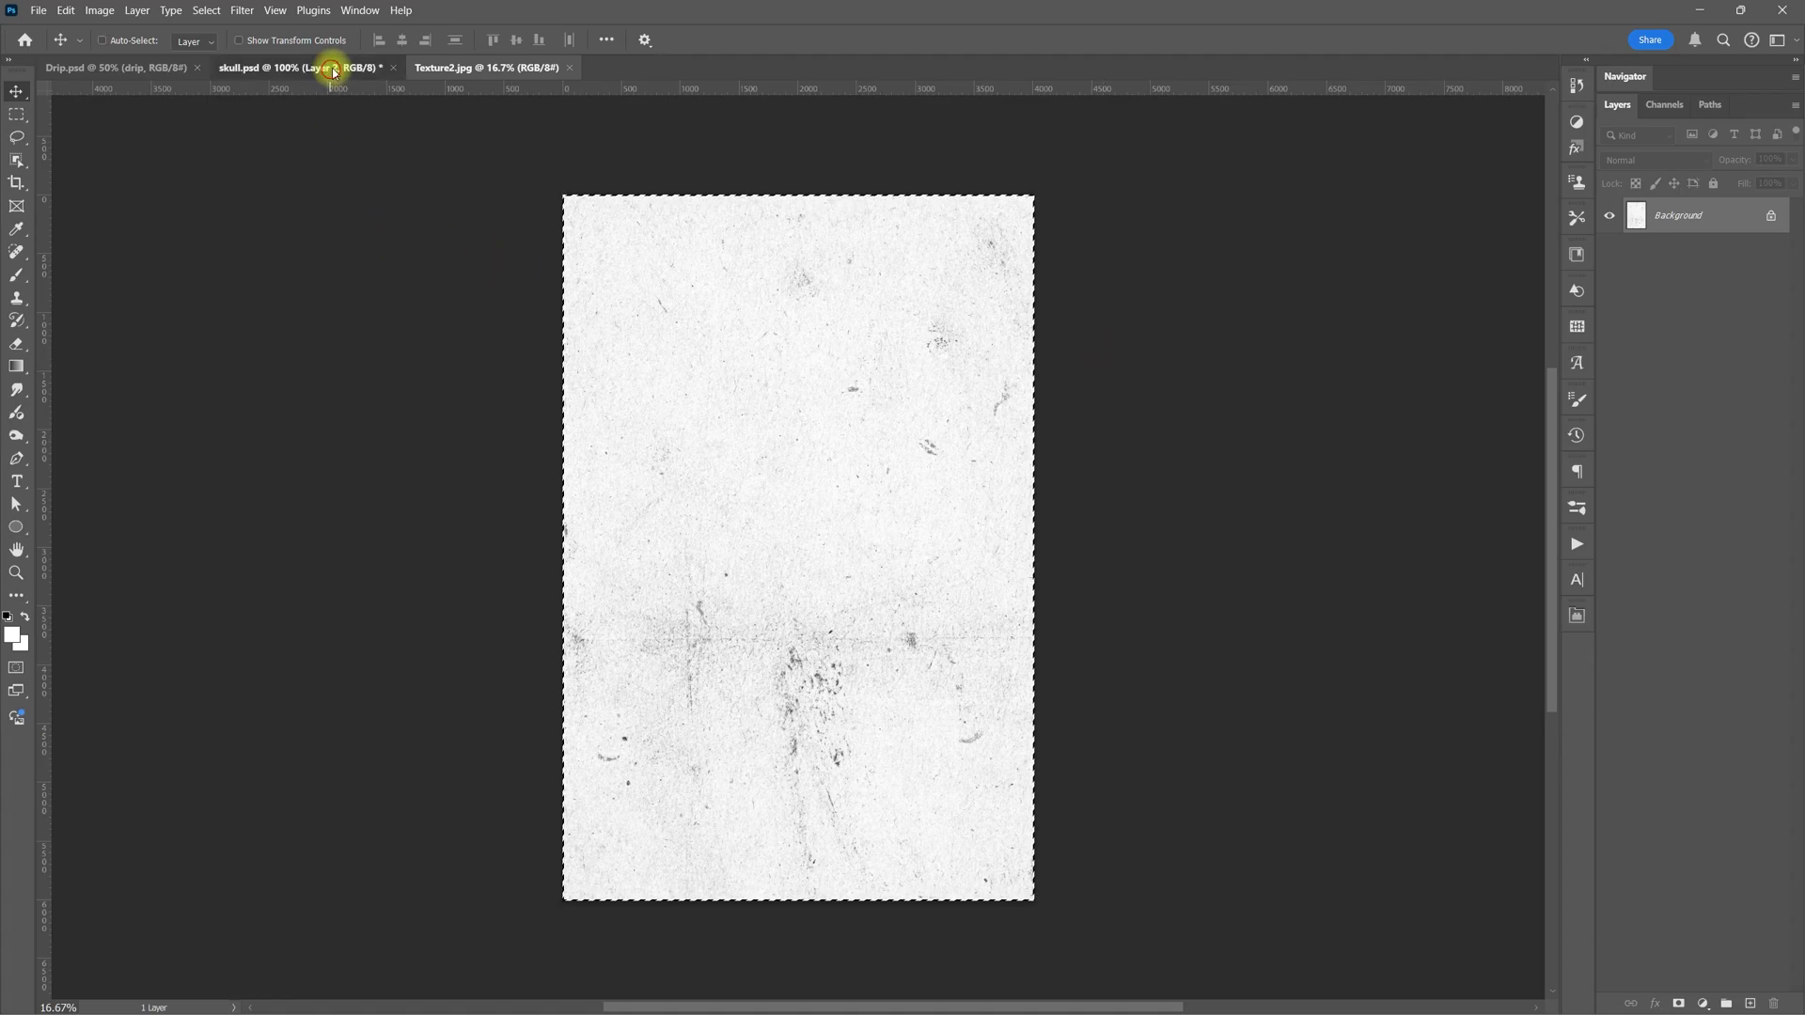
{"action": "left_click", "coordinate": [334, 72]}
{"action": "key", "text": "ctrl+v"}
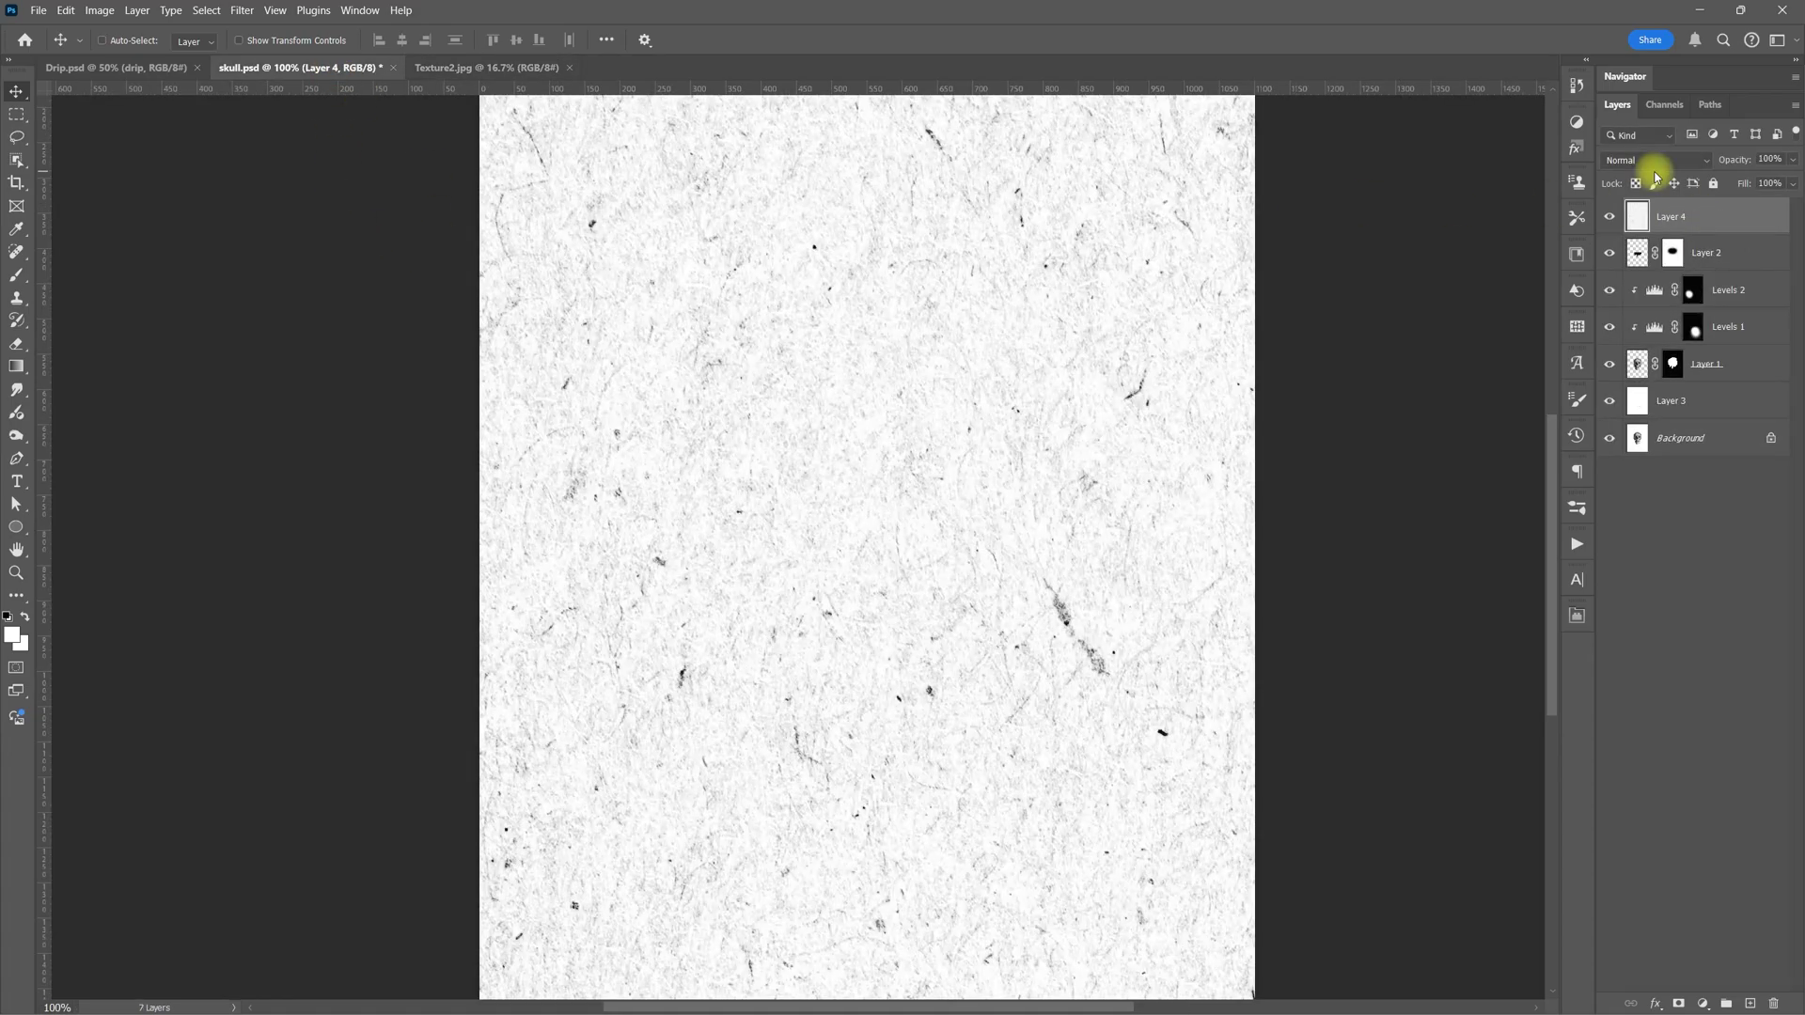
{"action": "key", "text": "ctrl+minus"}
{"action": "key", "text": "ctrl+minus"}
{"action": "key", "text": "ctrl+minus"}
{"action": "key", "text": "ctrl+minus"}
{"action": "key", "text": "ctrl+minus"}
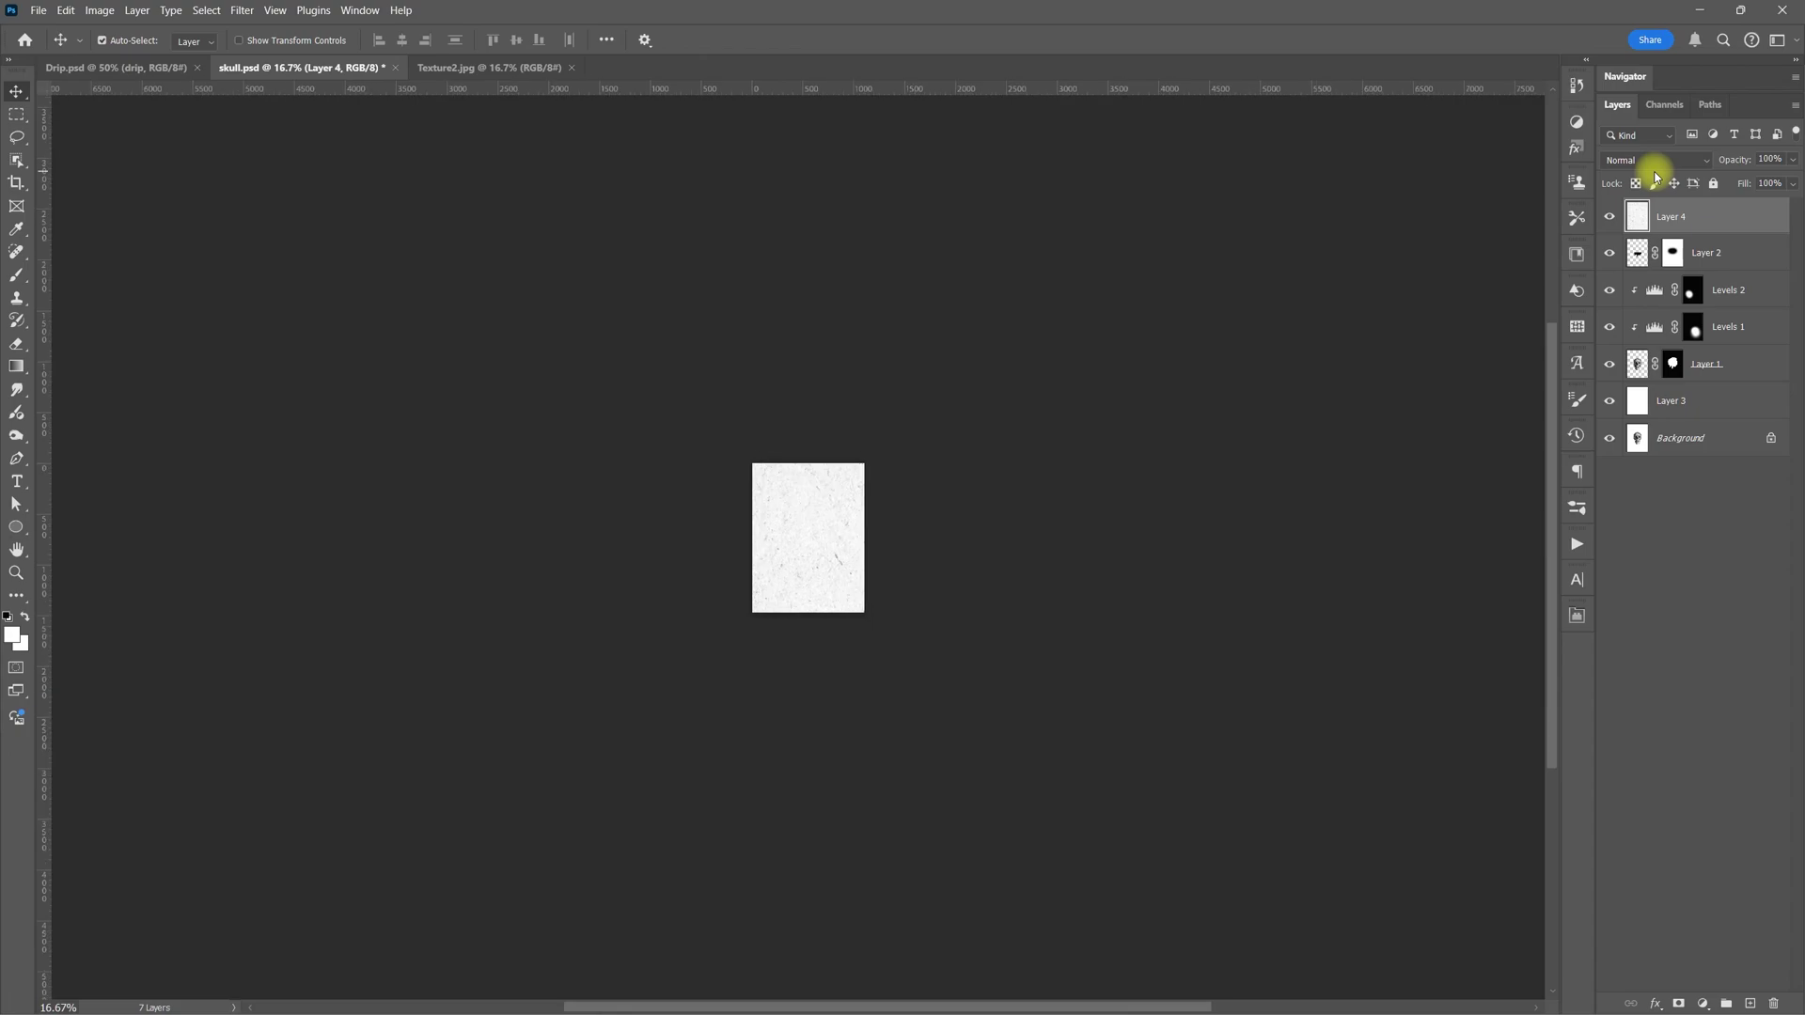
Step: Scale the texture layer to about 36% to fit the page and shift it into place
{"action": "key", "text": "ctrl+t"}
{"action": "left_click_drag", "start_coordinate": [1111, 739], "coordinate": [760, 559]}
{"action": "key", "text": "Return"}
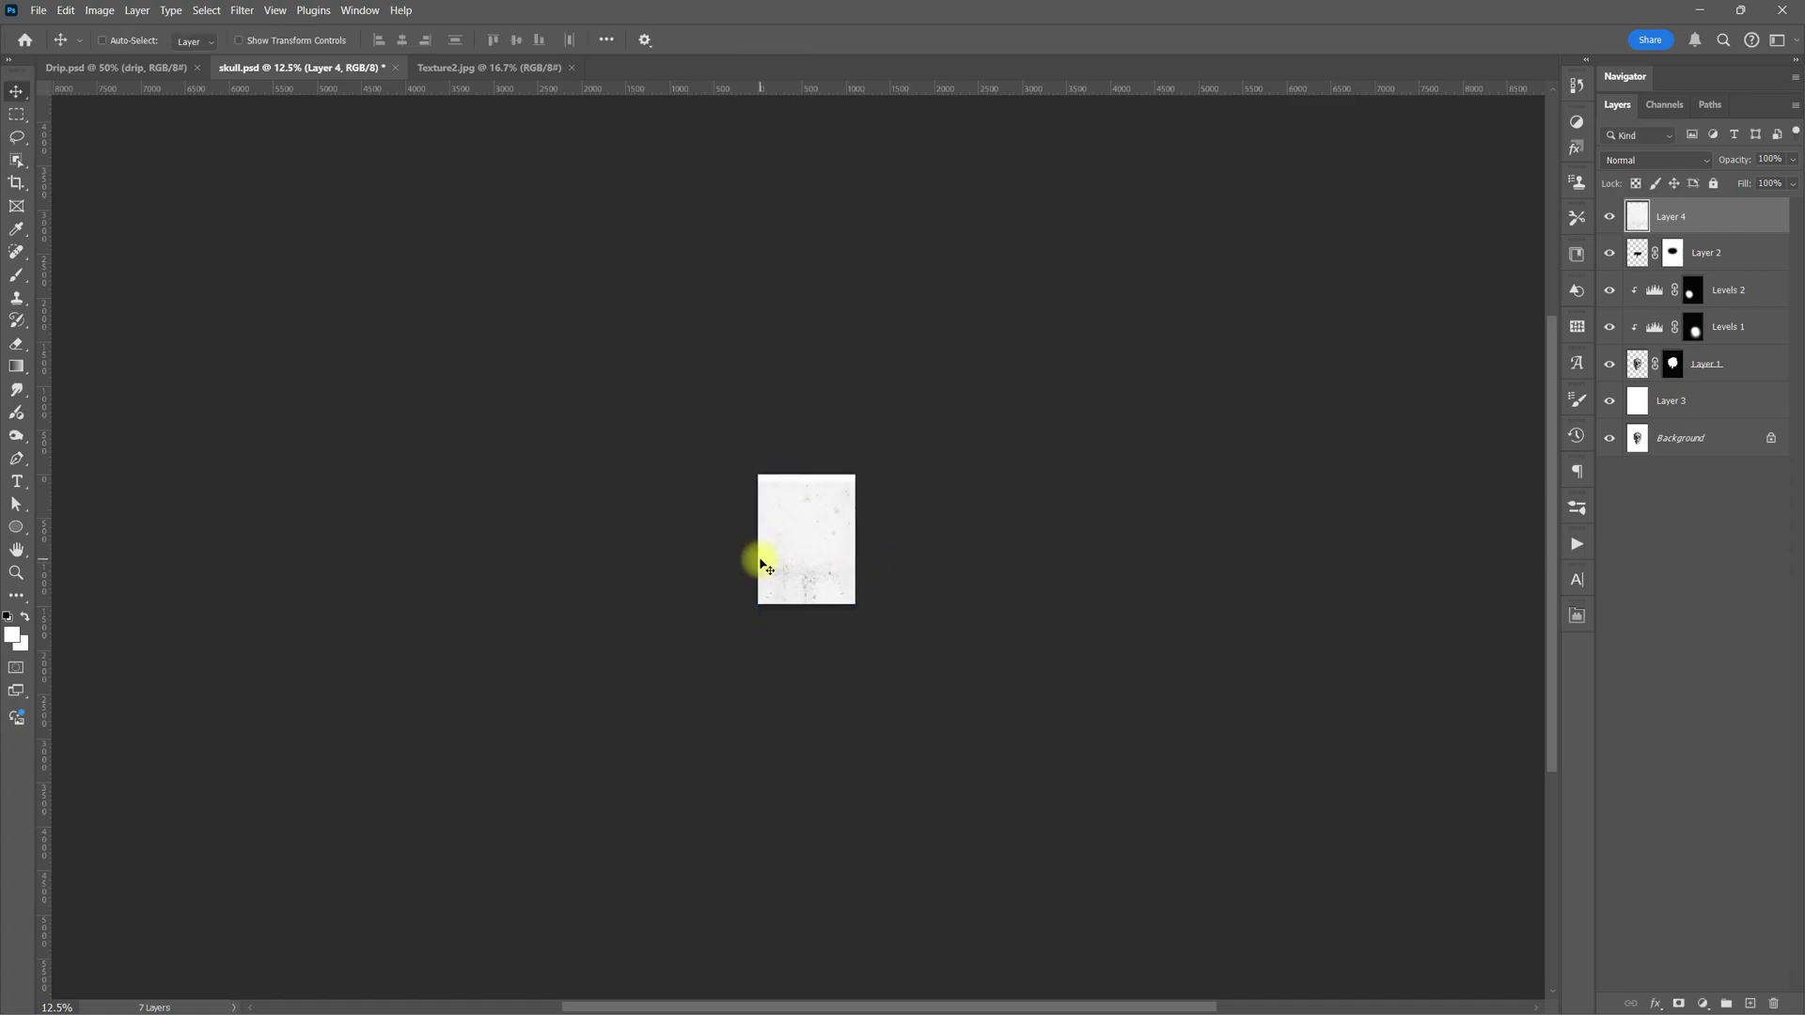
{"action": "key", "text": "ctrl+1"}
{"action": "left_click_drag", "start_coordinate": [1121, 484], "coordinate": [1156, 519]}
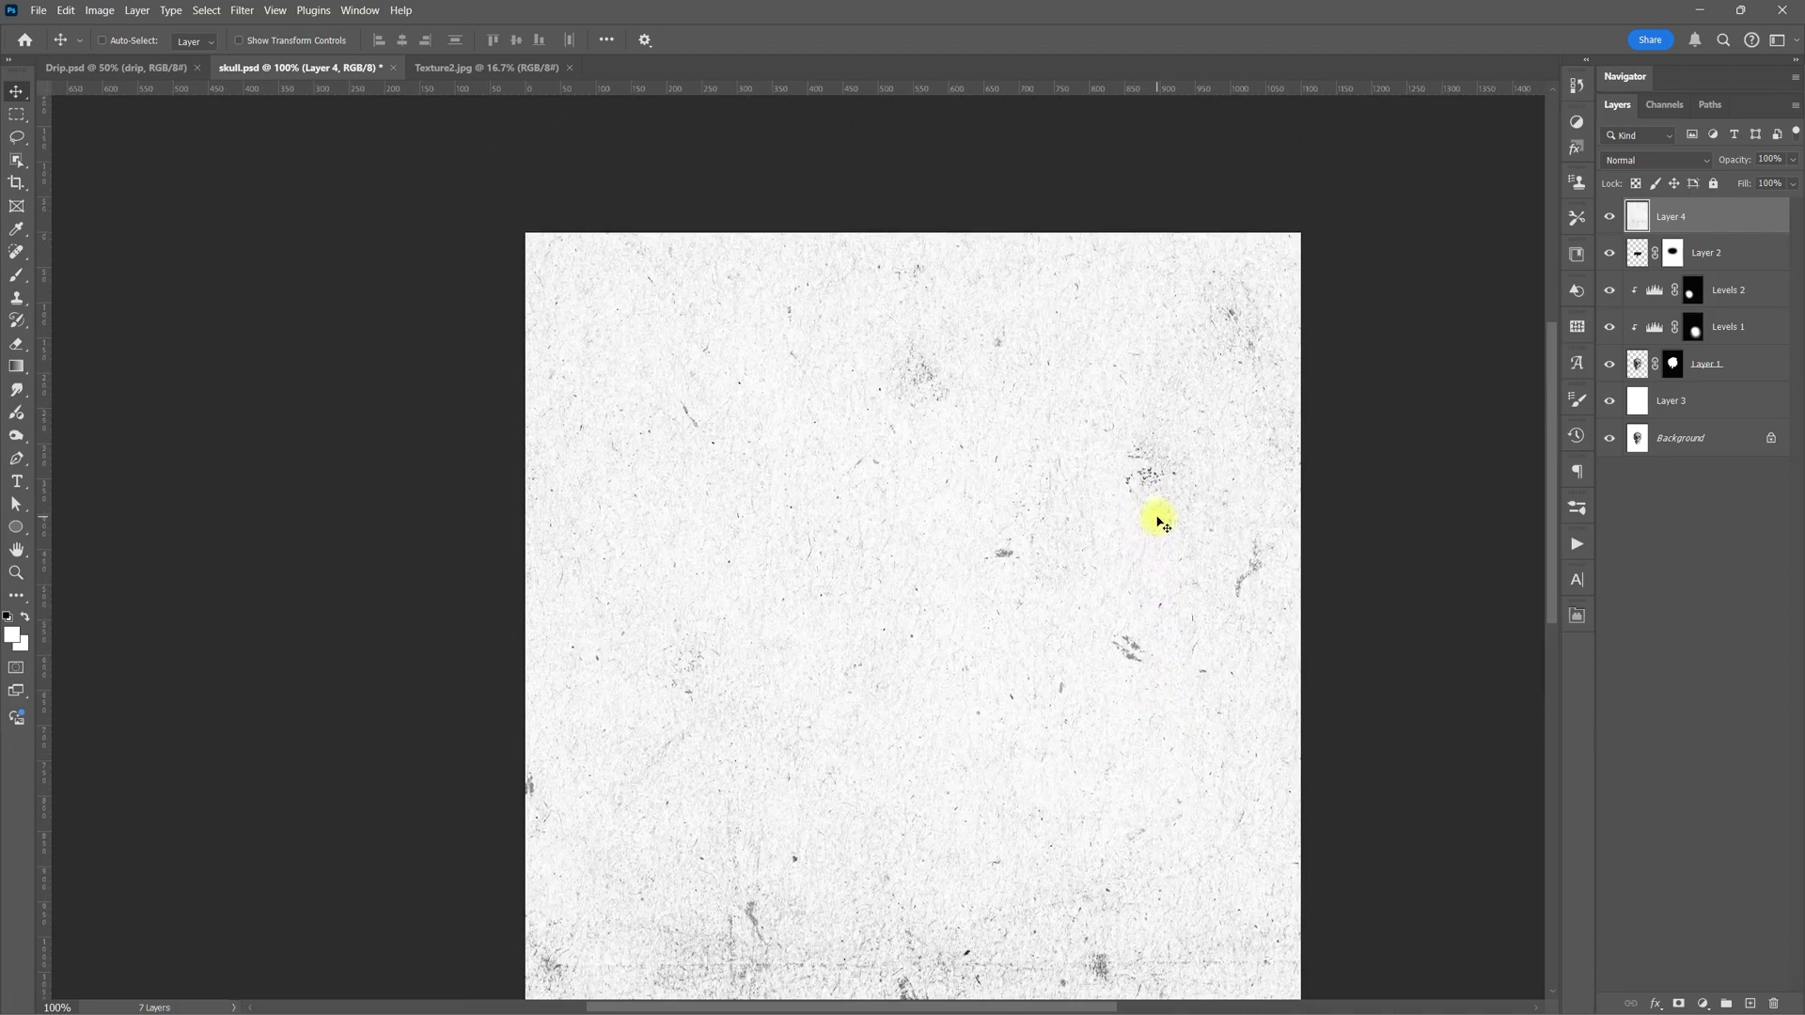
Step: Set the texture Layer 4 blend mode to Multiply
{"action": "left_click", "coordinate": [1662, 161]}
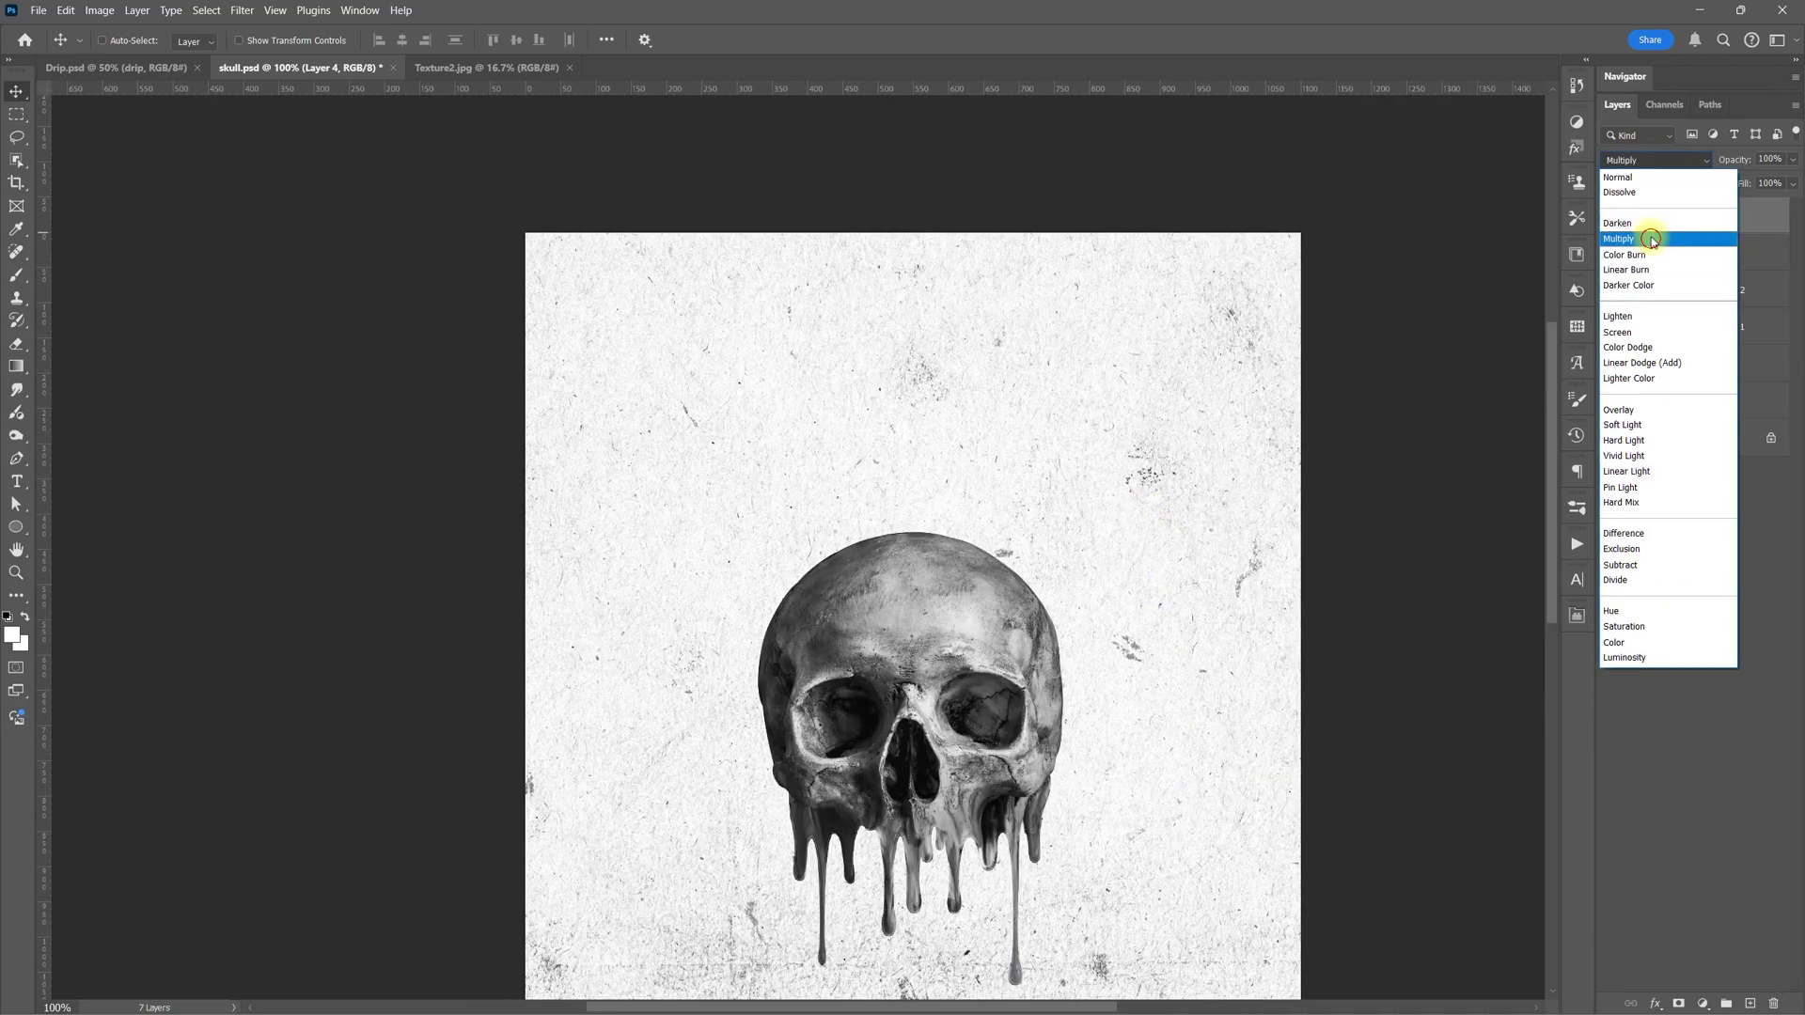
{"action": "left_click", "coordinate": [1651, 233]}
{"action": "left_click_drag", "start_coordinate": [1297, 596], "coordinate": [1290, 515]}
{"action": "key", "text": "ctrl+minus"}
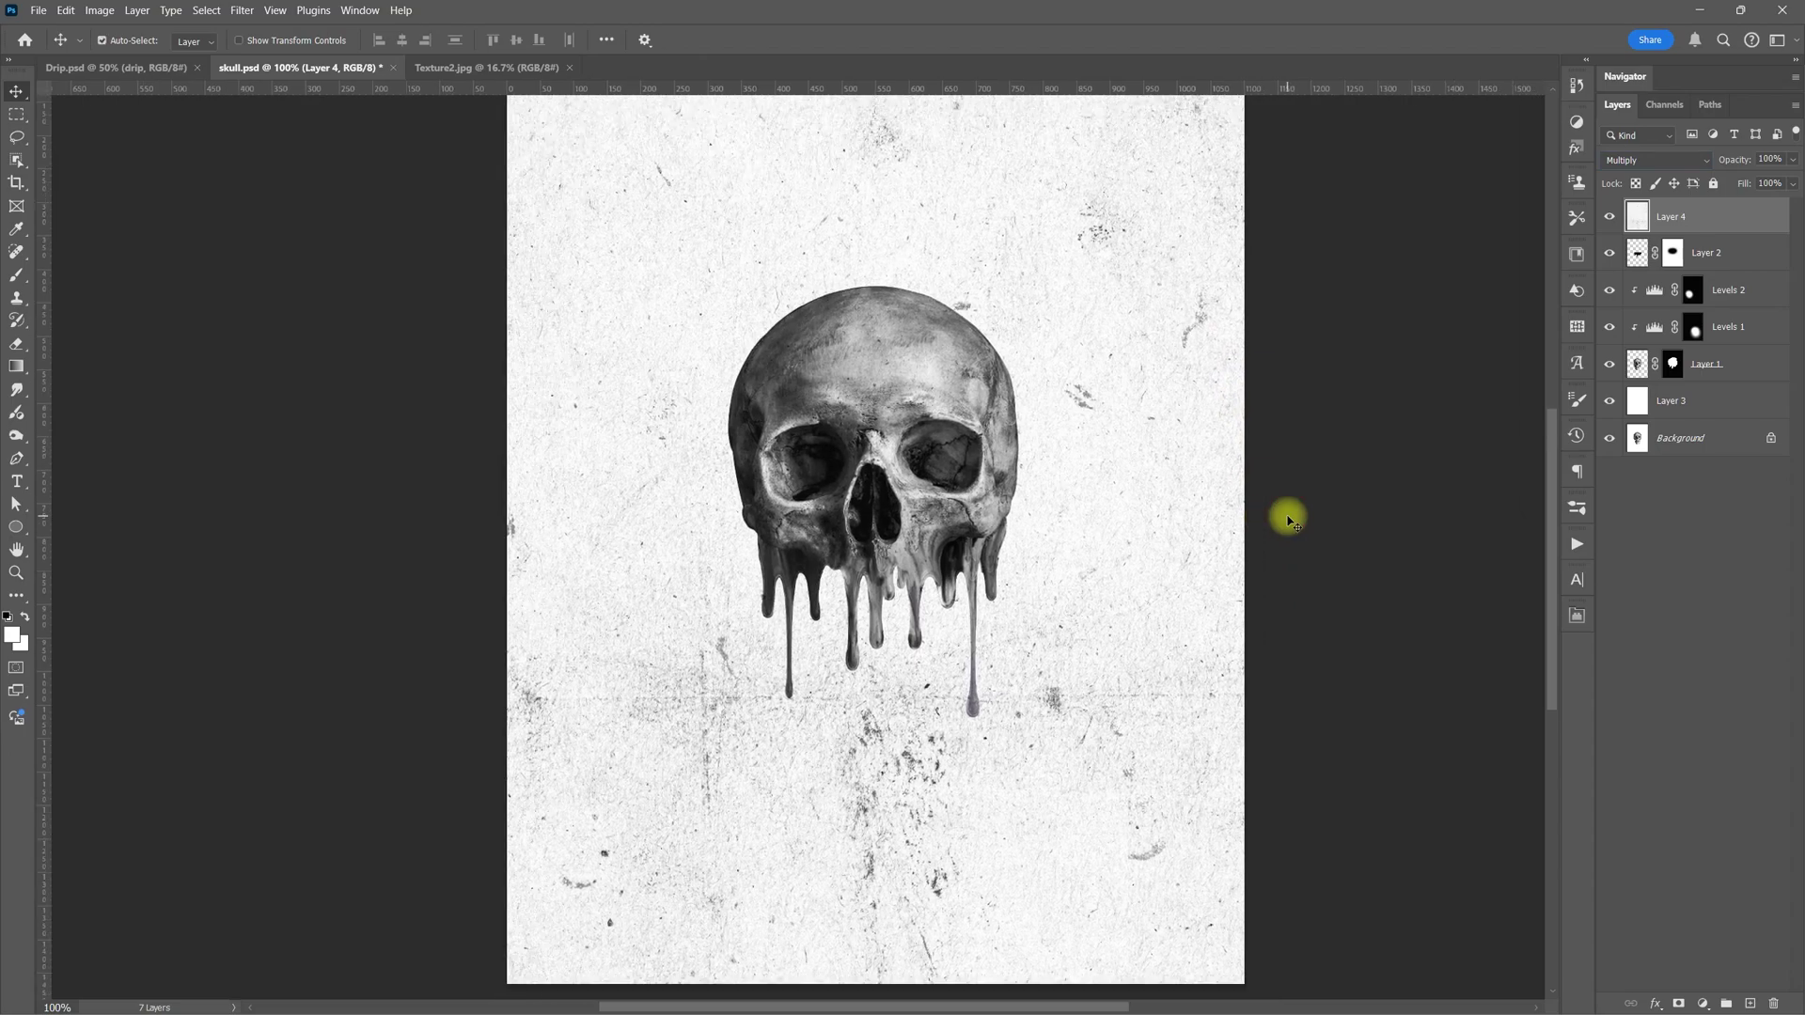
Step: Lower the texture layer's opacity, trying 40% and settling on 50%
{"action": "left_click_drag", "start_coordinate": [1790, 166], "coordinate": [1720, 185]}
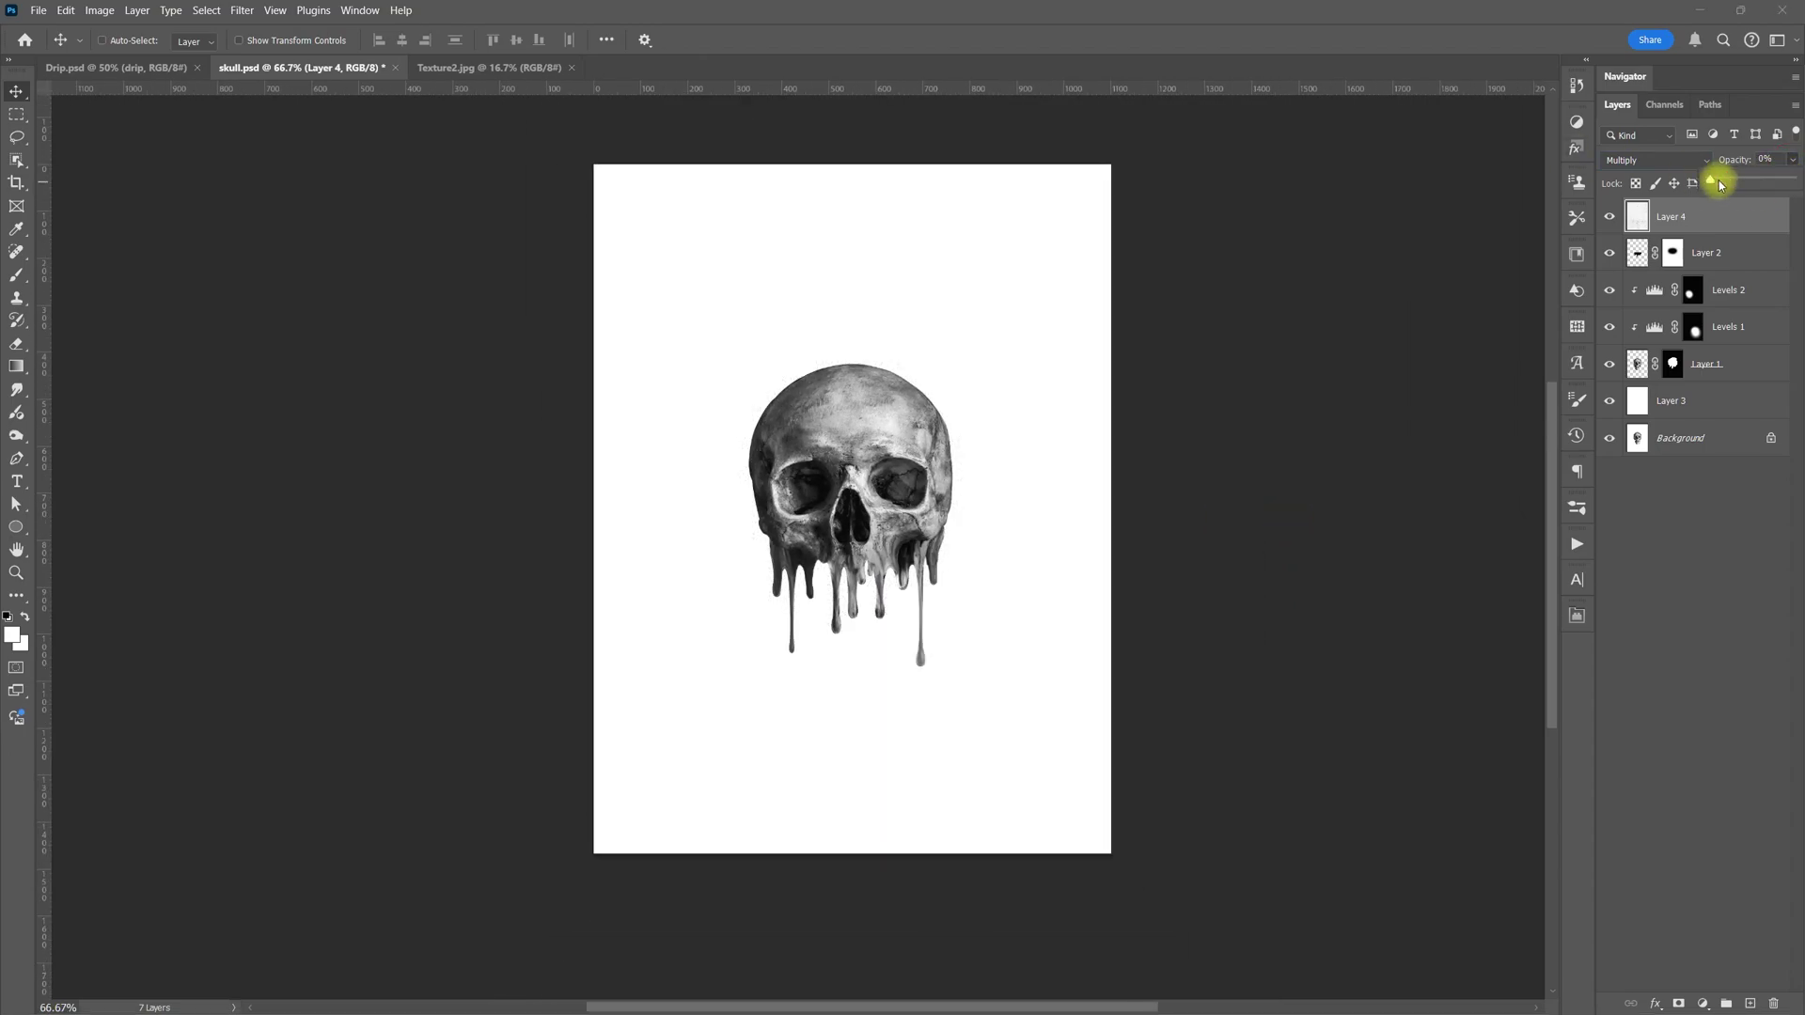
{"action": "left_click", "coordinate": [1767, 160]}
{"action": "type", "text": "40"}
{"action": "key", "text": "Return"}
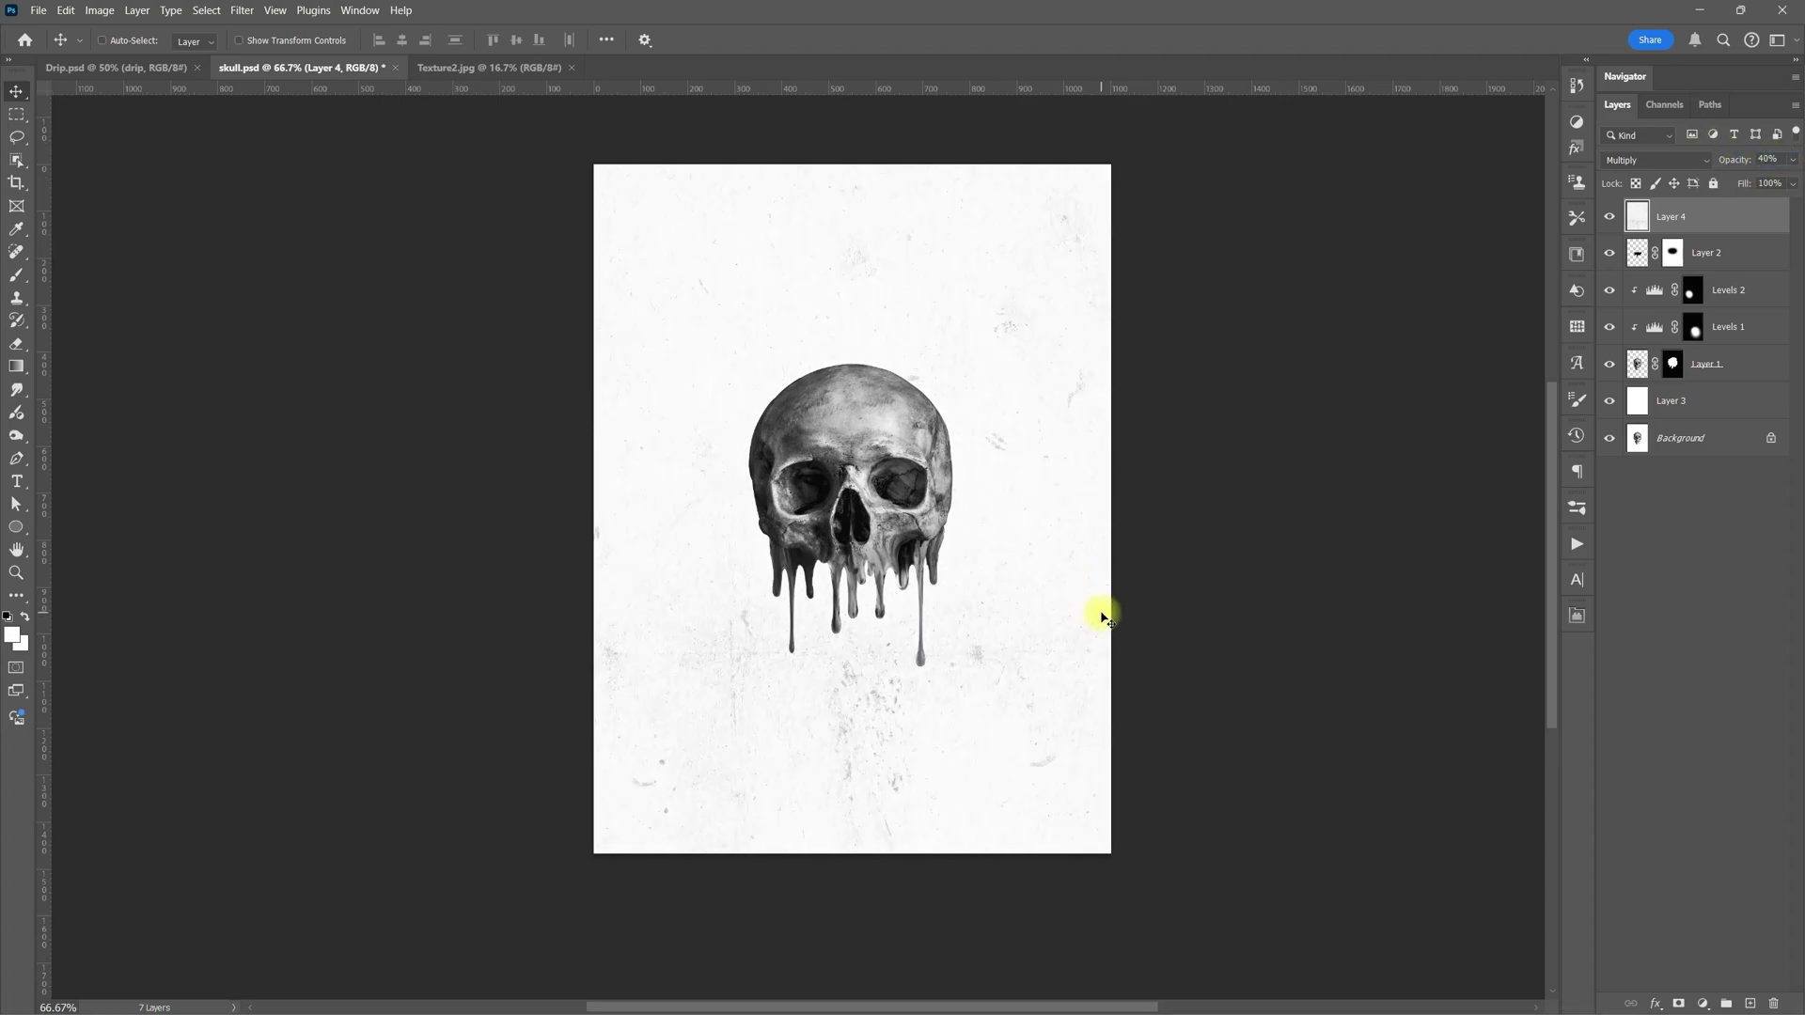
{"action": "key", "text": "ctrl+1"}
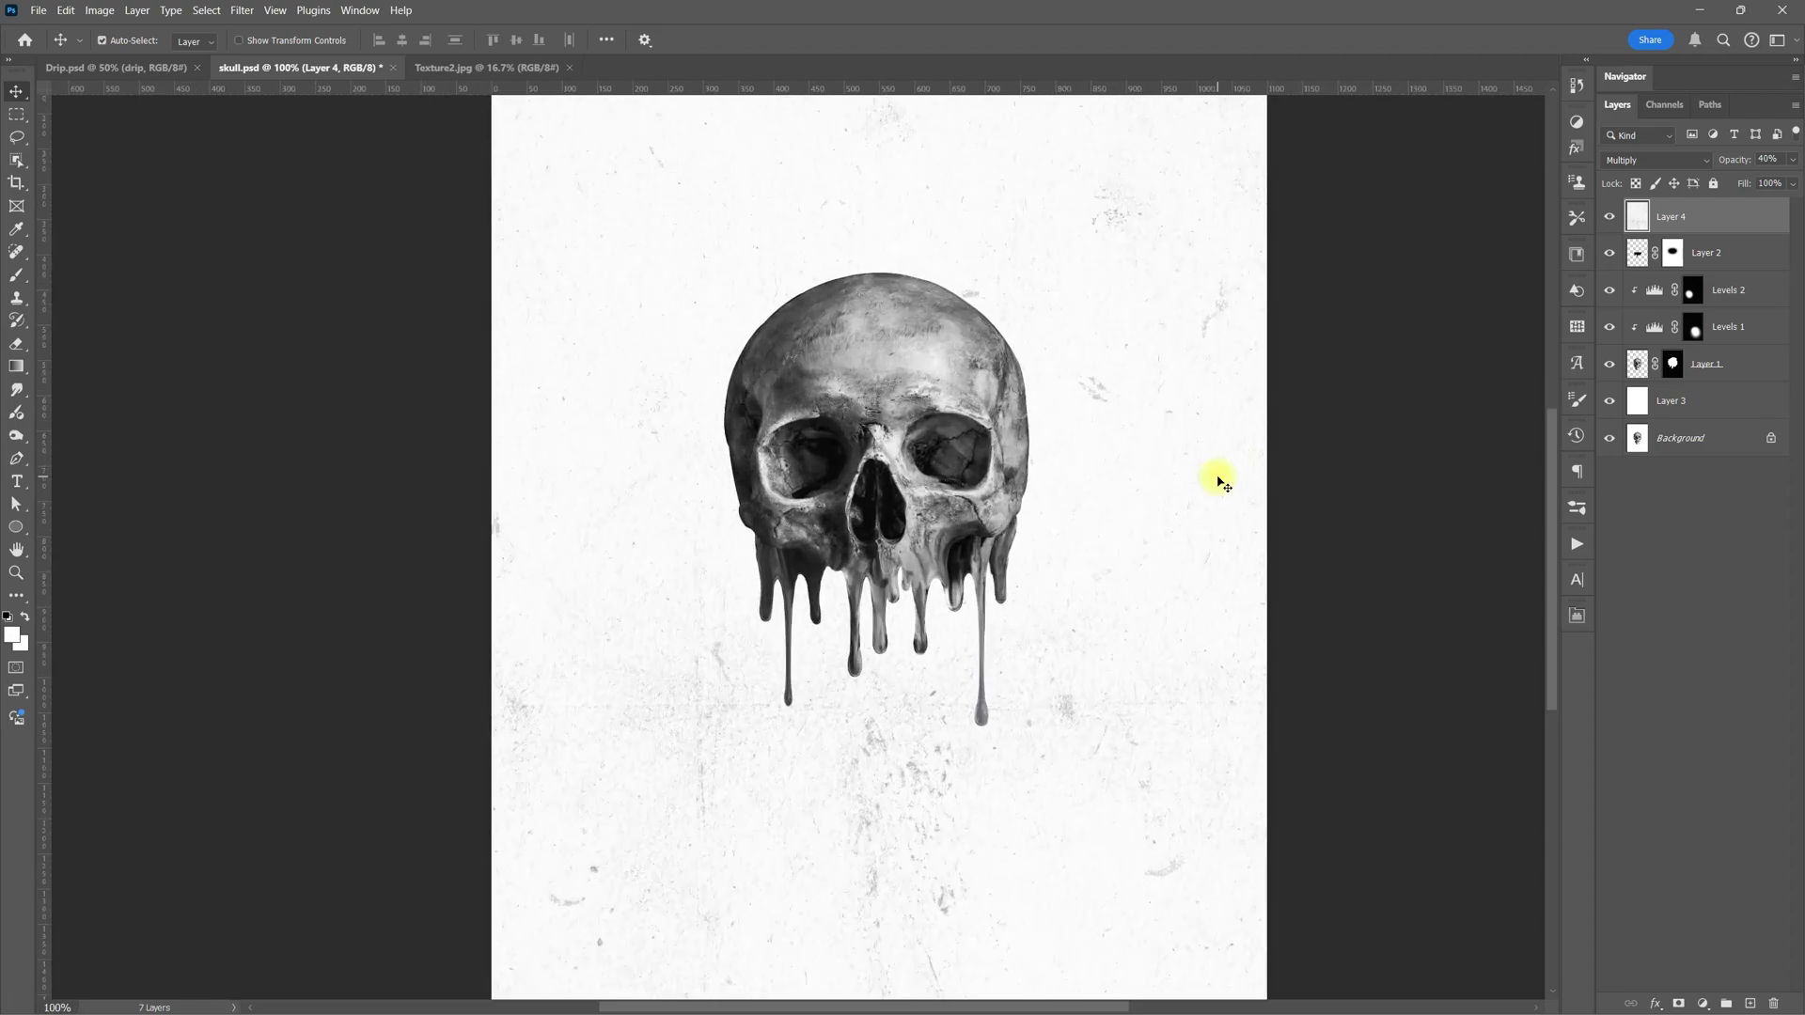
{"action": "type", "text": "50"}
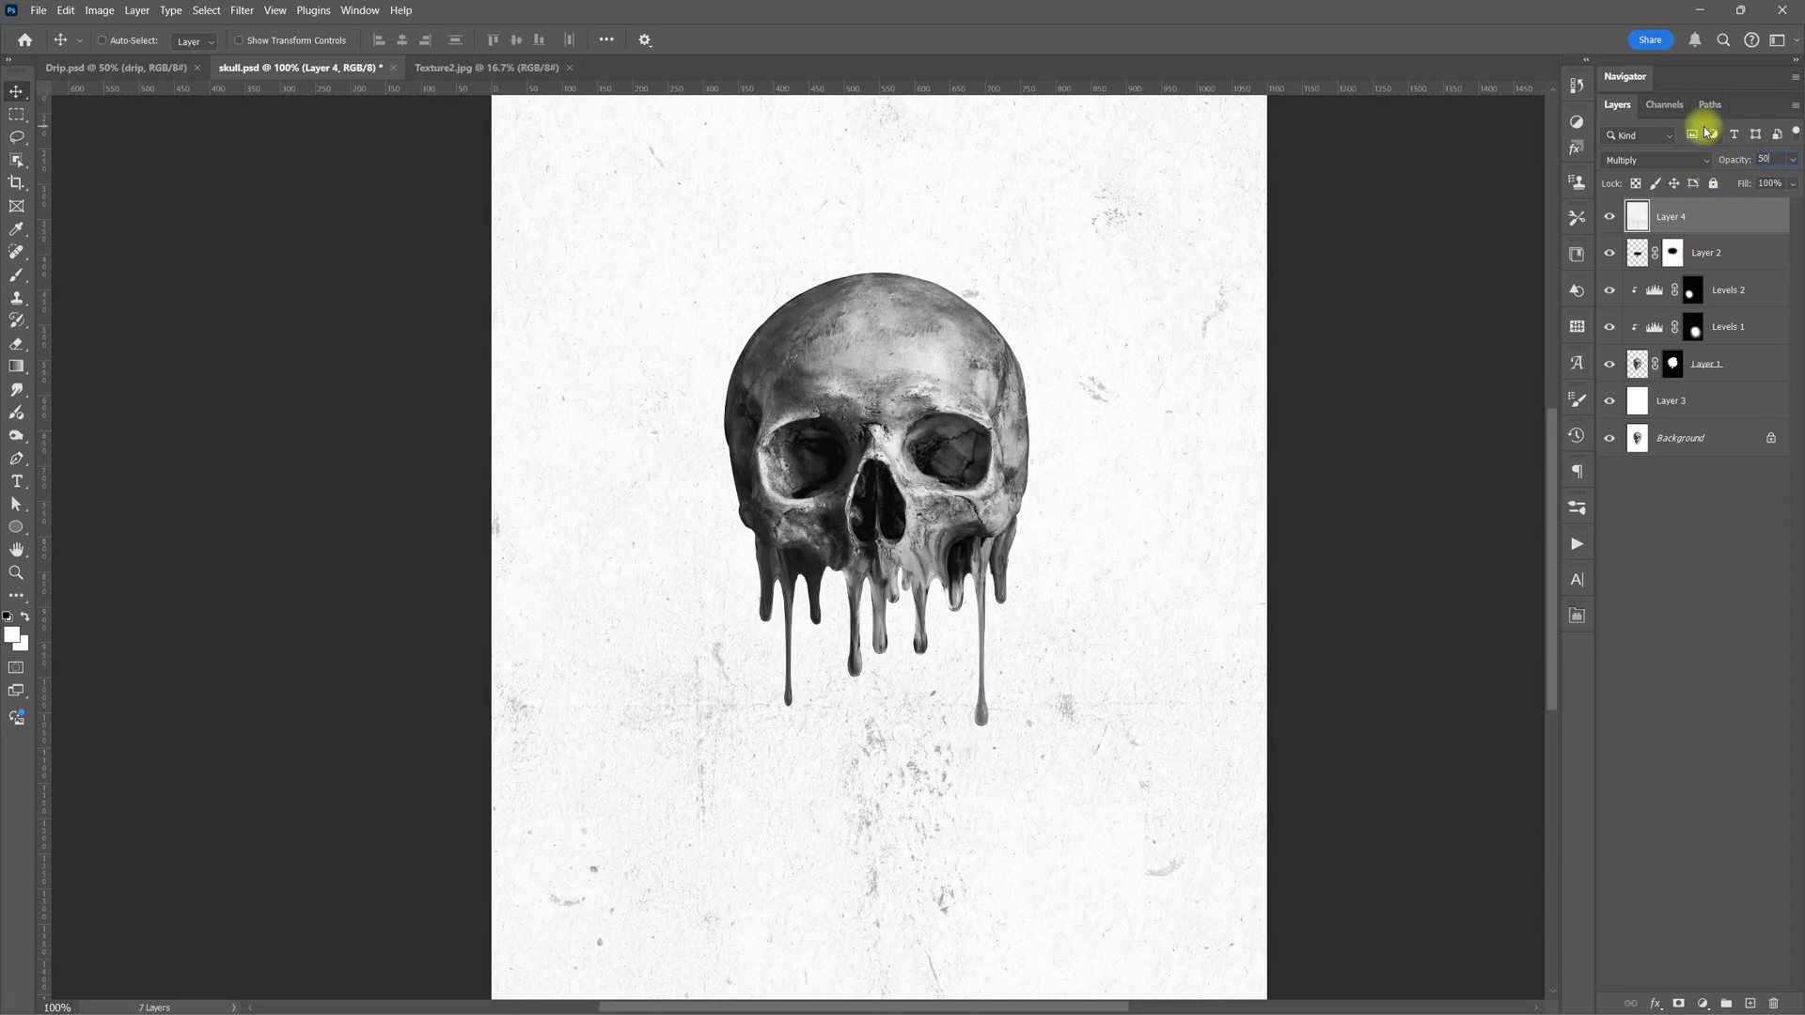